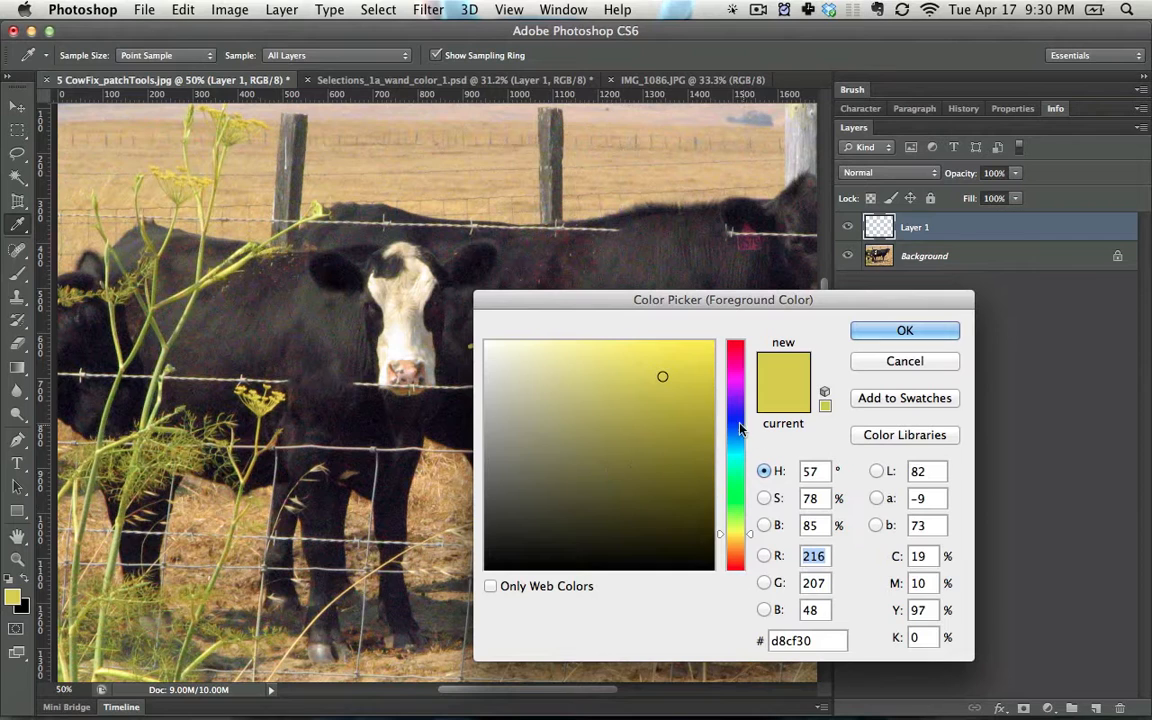
# - Set the foreground colour to a saturated blue and undo the yellow brush stroke
pyautogui.click(738, 423)
pyautogui.click(673, 454)
pyautogui.moveTo(688, 381); pyautogui.dragTo(716, 340)
pyautogui.click(905, 330)
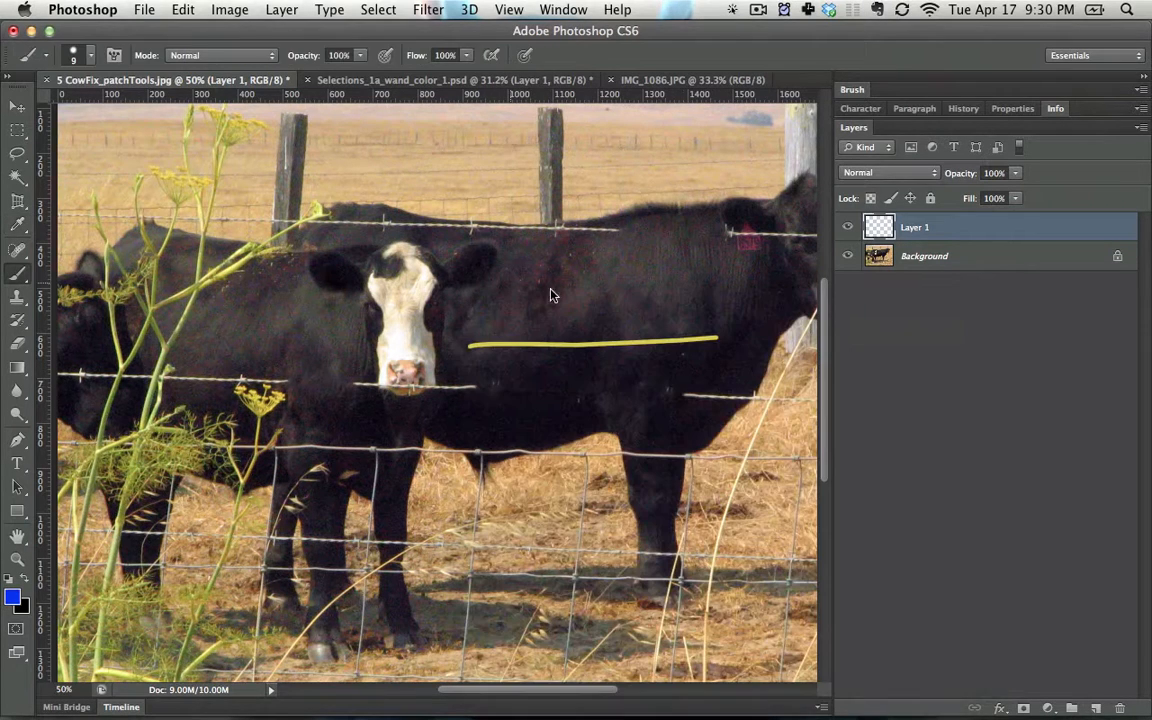
pyautogui.press('alt+super+z')
pyautogui.press('alt+super+z')
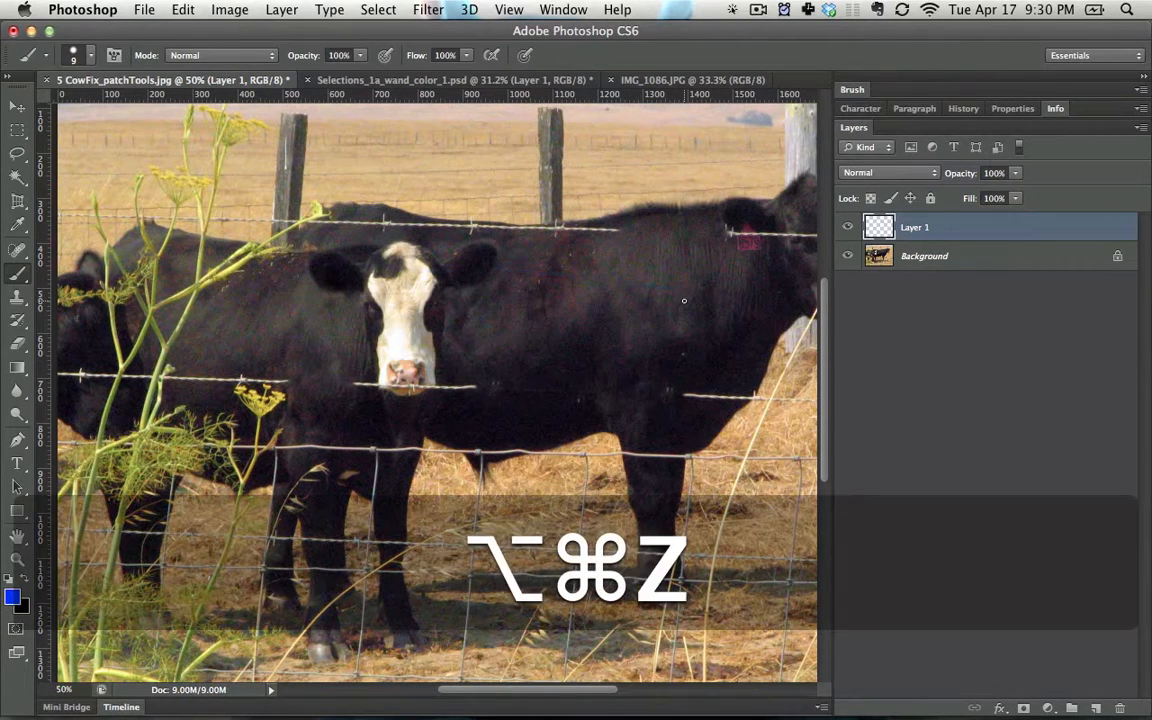
# - Paint three hard-edged blue strokes across the cows and fence posts on Layer 1 with brush sizes of 60, 20 and 200 px
pyautogui.press(']')
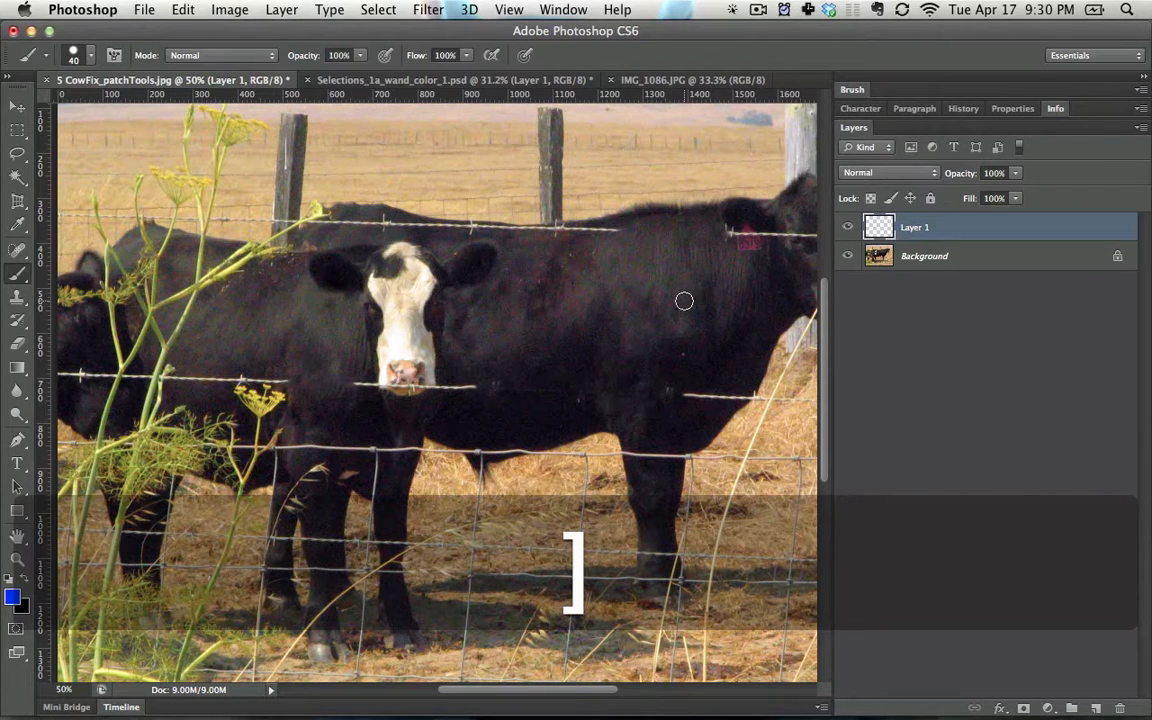
pyautogui.moveTo(452, 307); pyautogui.dragTo(812, 298)
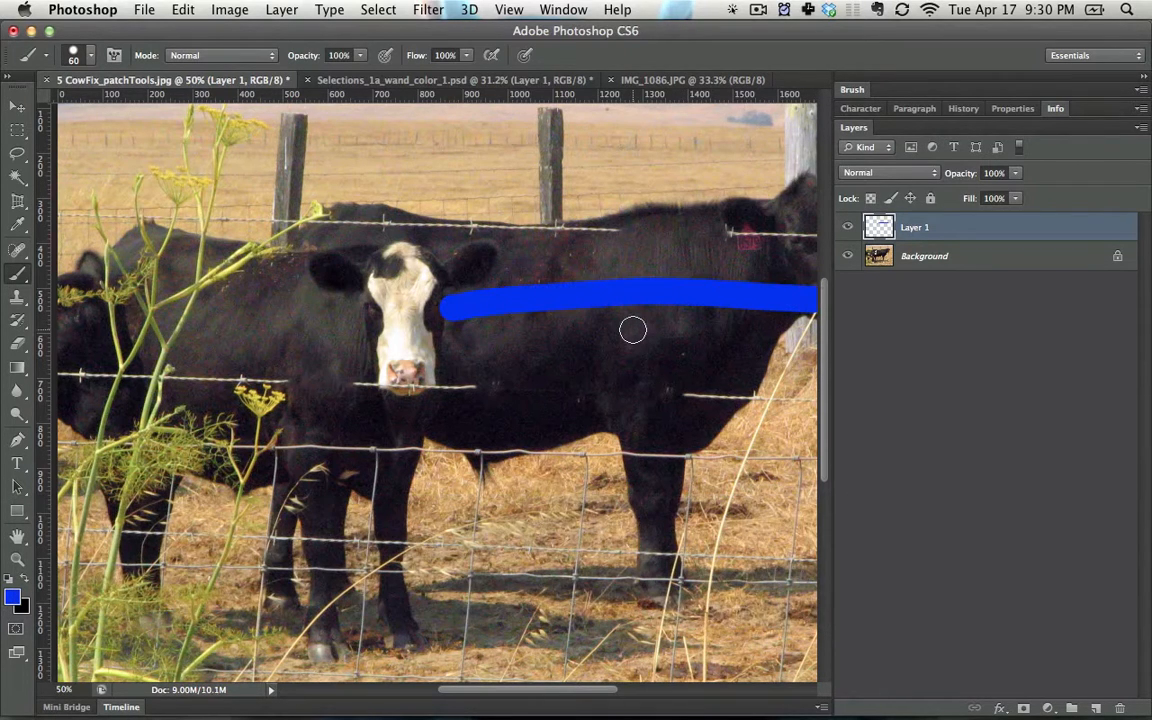
pyautogui.press('[')
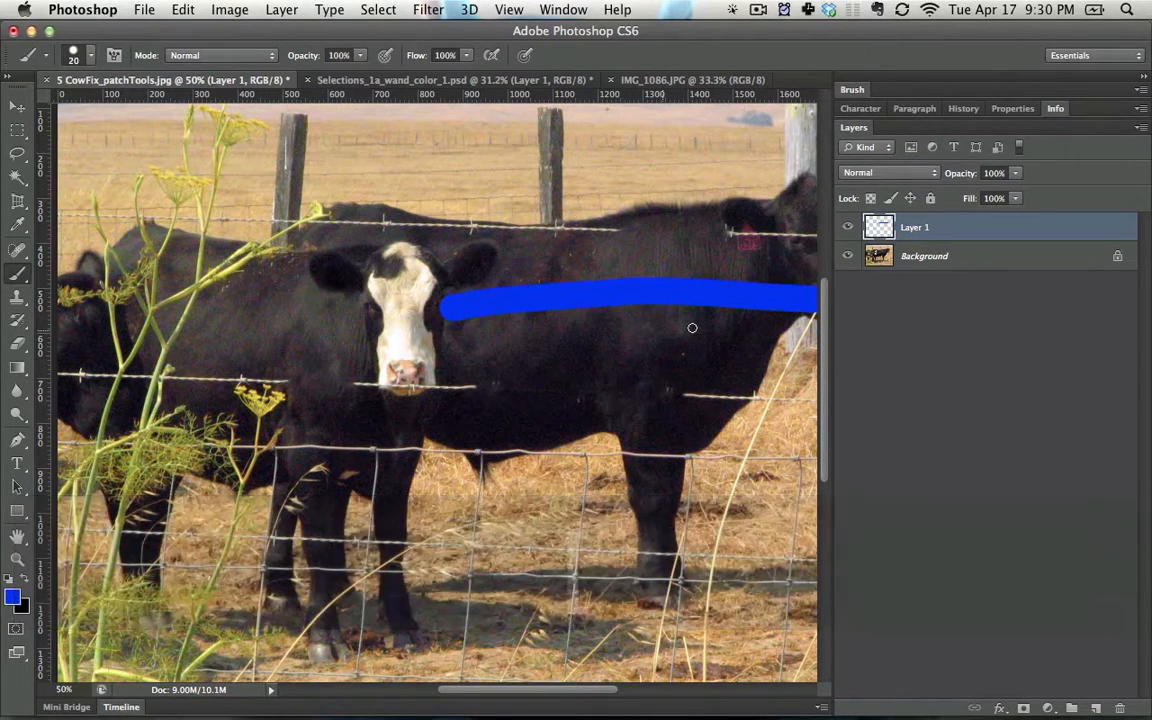
pyautogui.moveTo(695, 329); pyautogui.dragTo(414, 371)
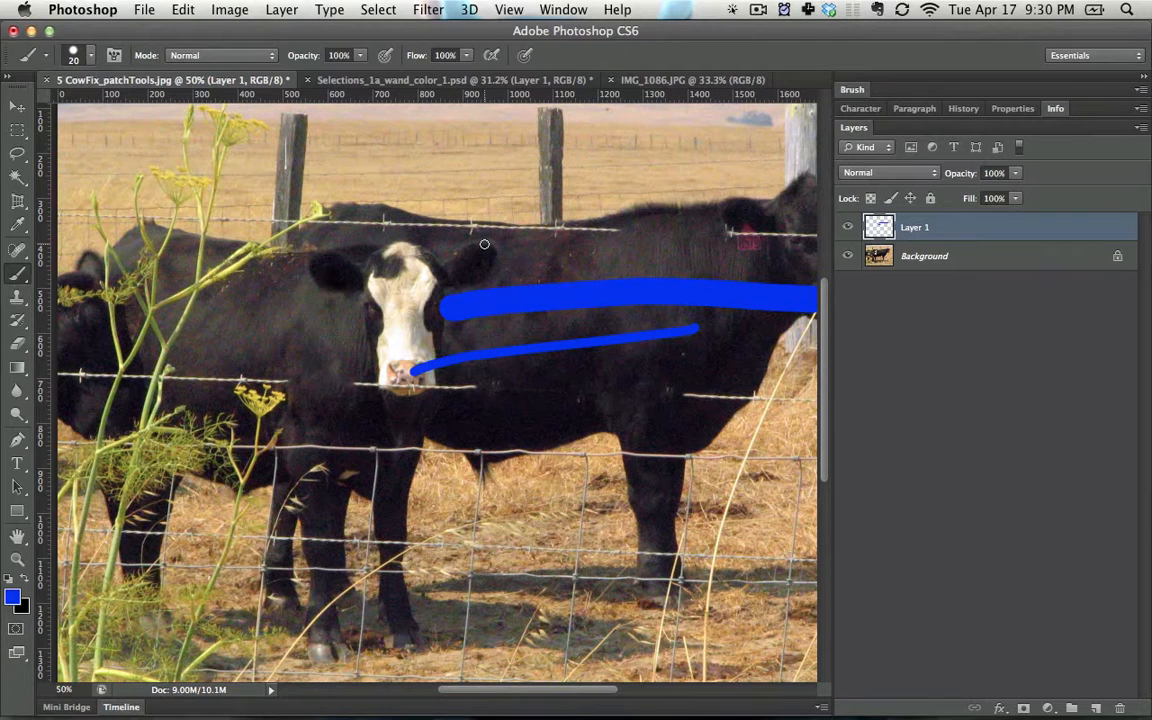
pyautogui.press(']')
pyautogui.press(']')
pyautogui.press(']')
pyautogui.press(']')
pyautogui.press(']')
pyautogui.press(']')
pyautogui.press(']')
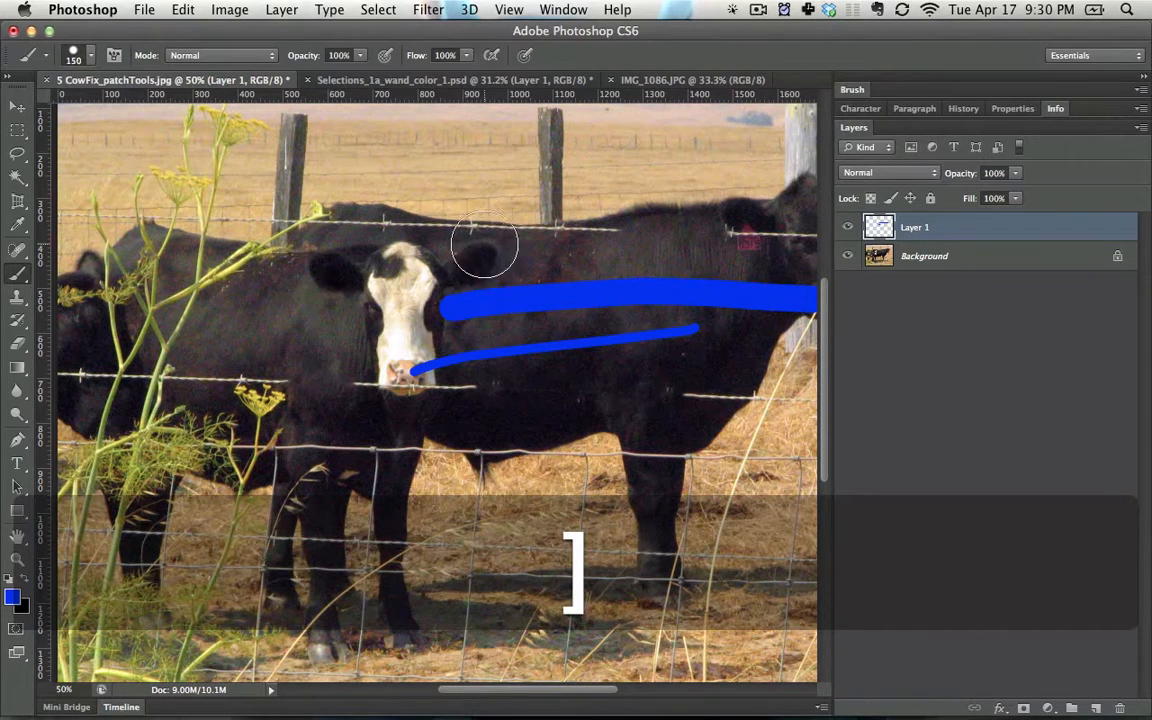
pyautogui.moveTo(265, 211); pyautogui.dragTo(660, 187)
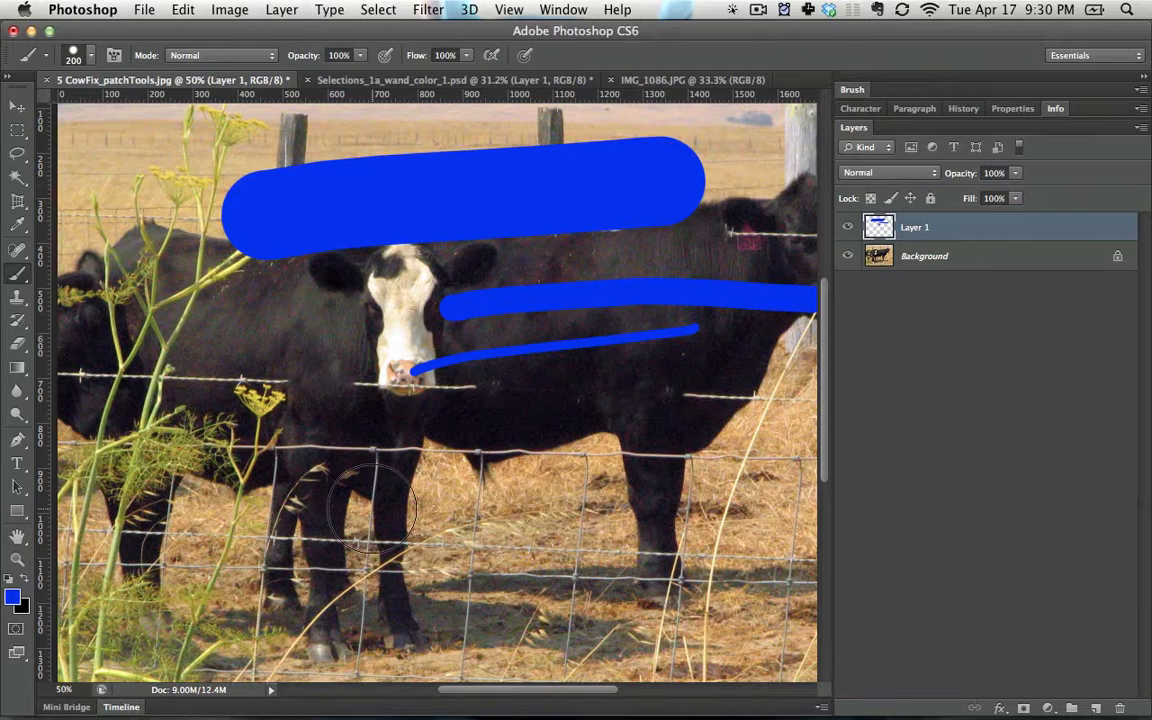
# - Paint a soft-edged 200 px blue stroke across the cows' bellies and a hard-edged one across the legs below it
pyautogui.press('shift')
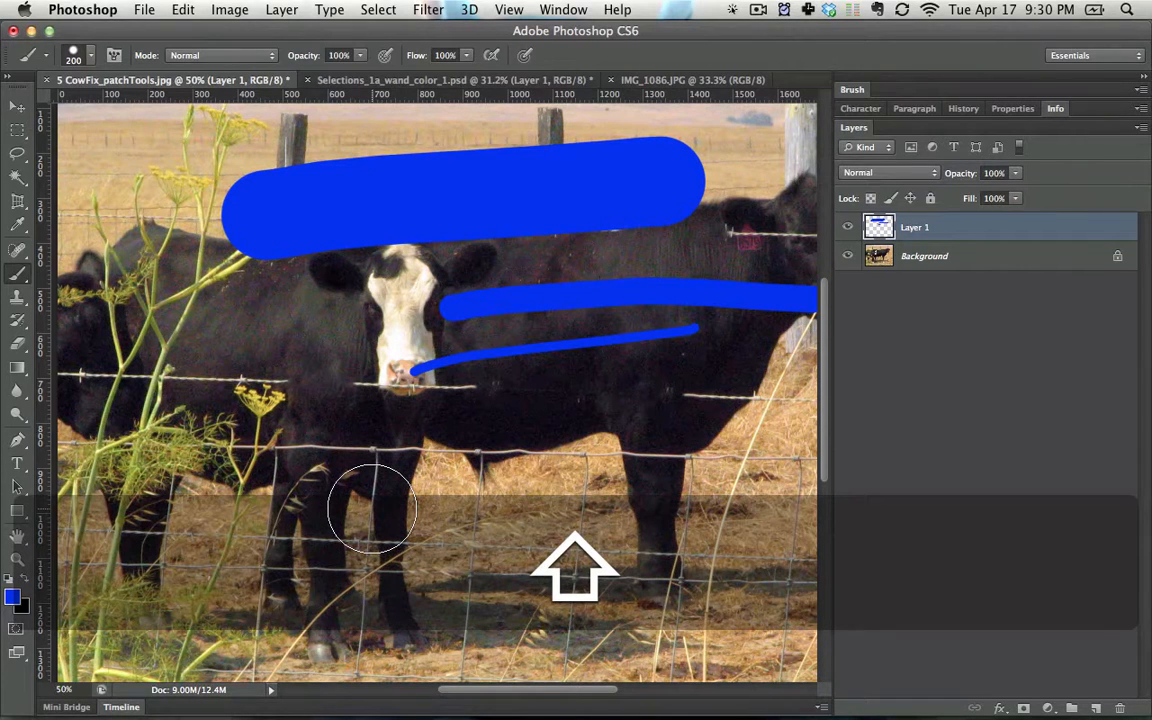
pyautogui.hotkey('shift', '[')
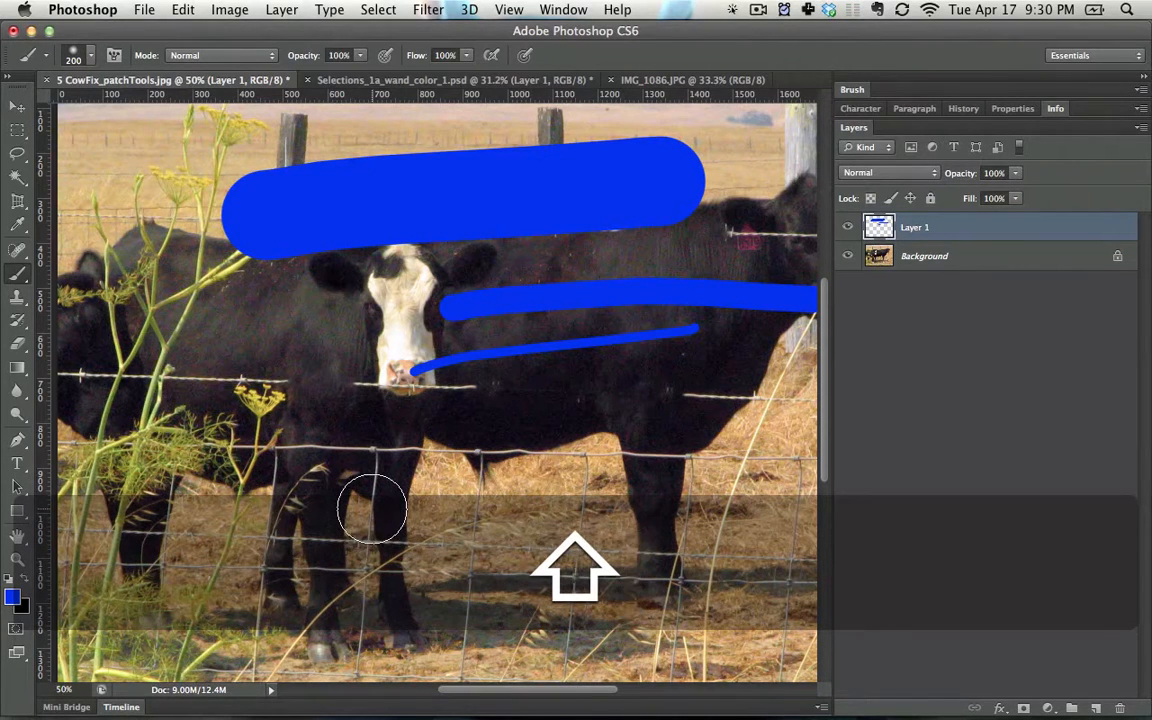
pyautogui.moveTo(270, 470); pyautogui.dragTo(640, 450)
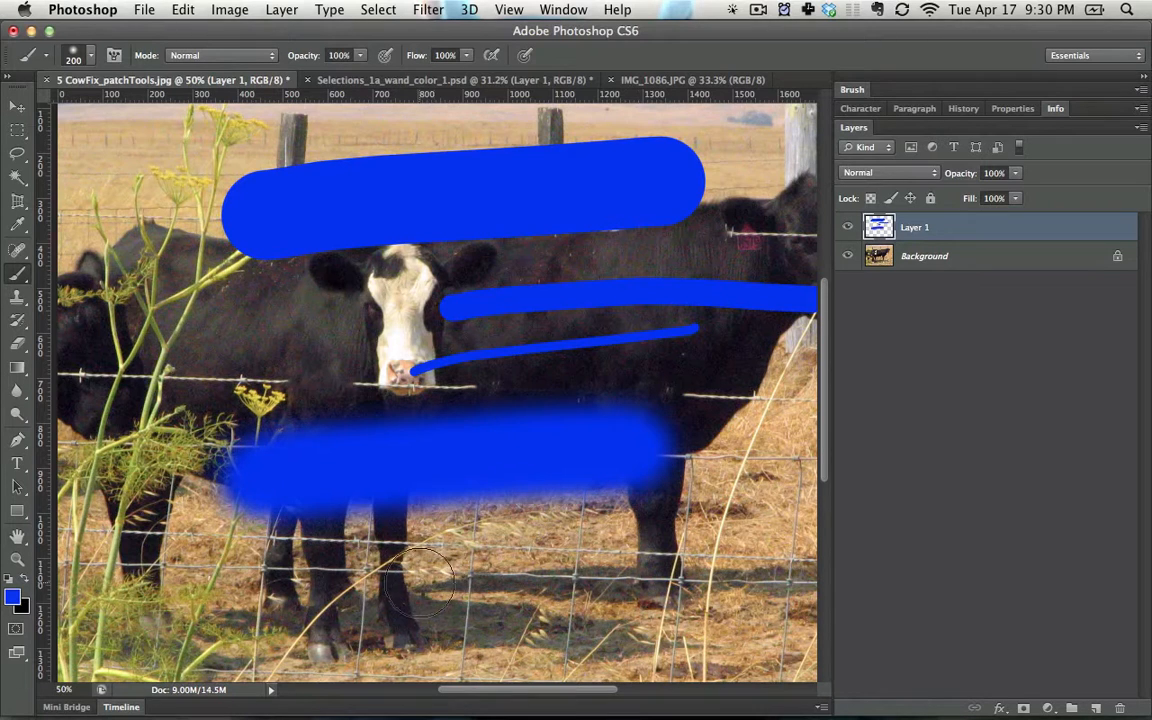
pyautogui.hotkey('shift', ']')
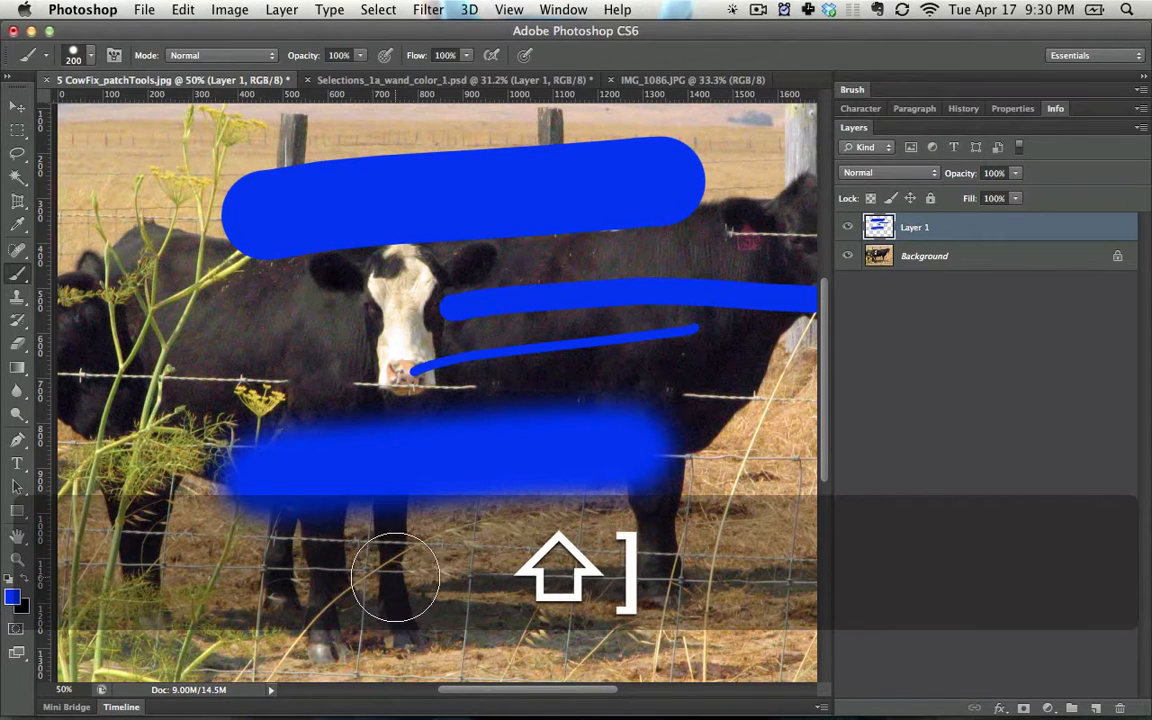
pyautogui.moveTo(395, 575)
pyautogui.mouseDown()
pyautogui.moveTo(700, 553)
pyautogui.moveTo(745, 578)
pyautogui.mouseUp()
# - Clear all the blue strokes from Layer 1 and remove the selection
pyautogui.press('super+a')
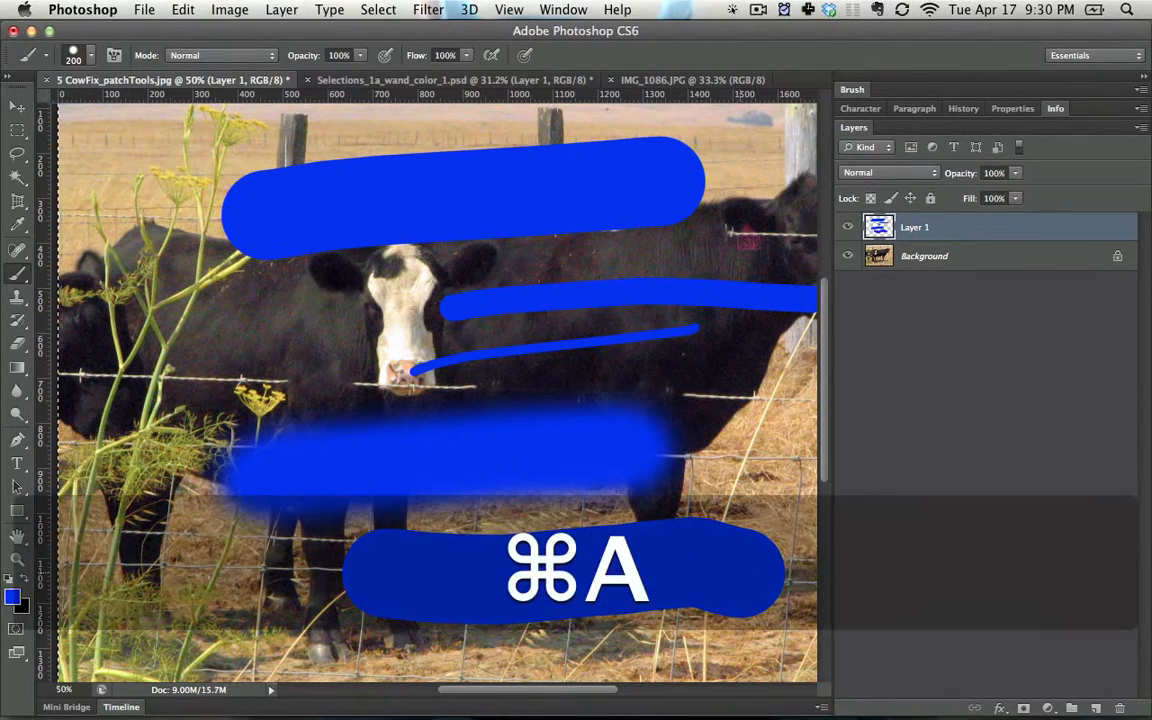
pyautogui.press('BackSpace')
pyautogui.press('super+d')
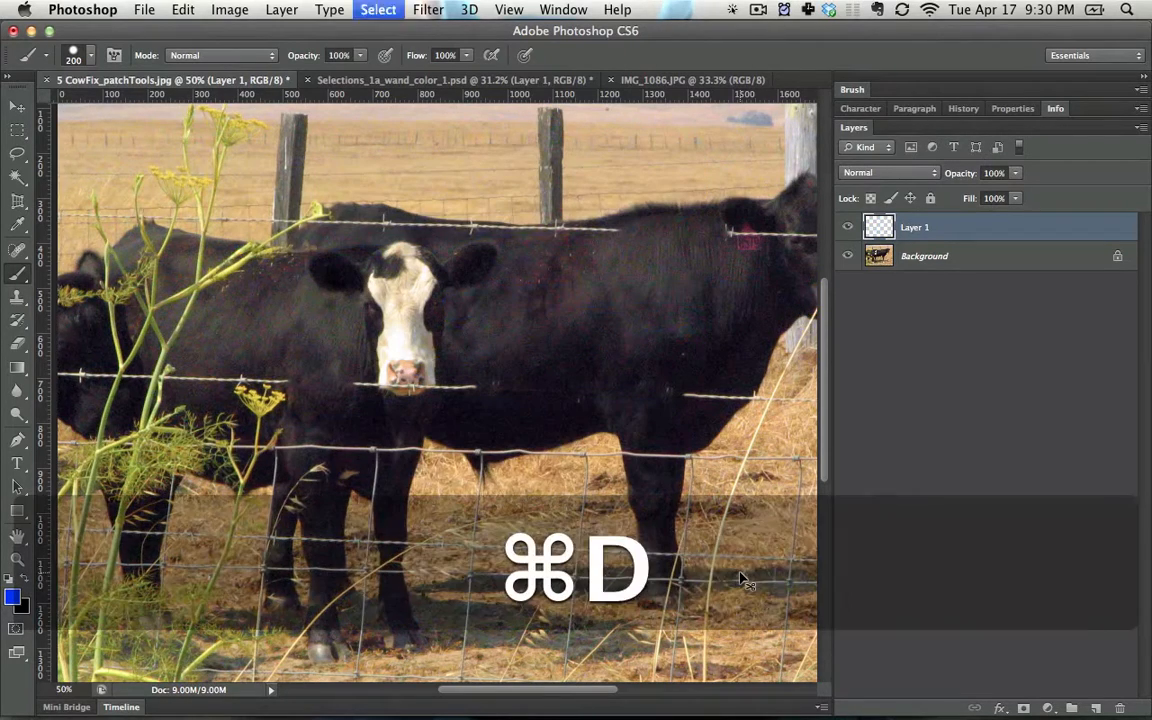
# - Paint an olive zigzag on the black cow's body with an 80 px brush, using a colour sampled from the yellow flower
pyautogui.press('[')
pyautogui.press('[')
pyautogui.press('[')
pyautogui.press('[')
pyautogui.press('[')
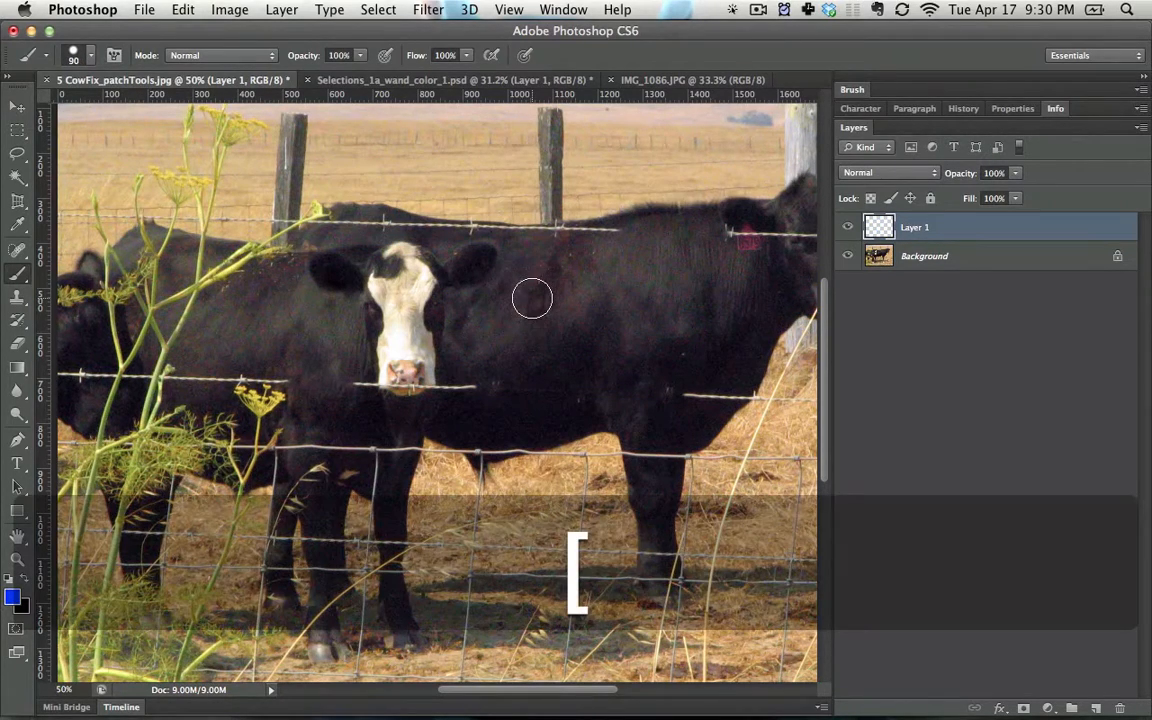
pyautogui.press('alt')
pyautogui.keyDown('alt'); pyautogui.click(275, 396); pyautogui.keyUp('alt')
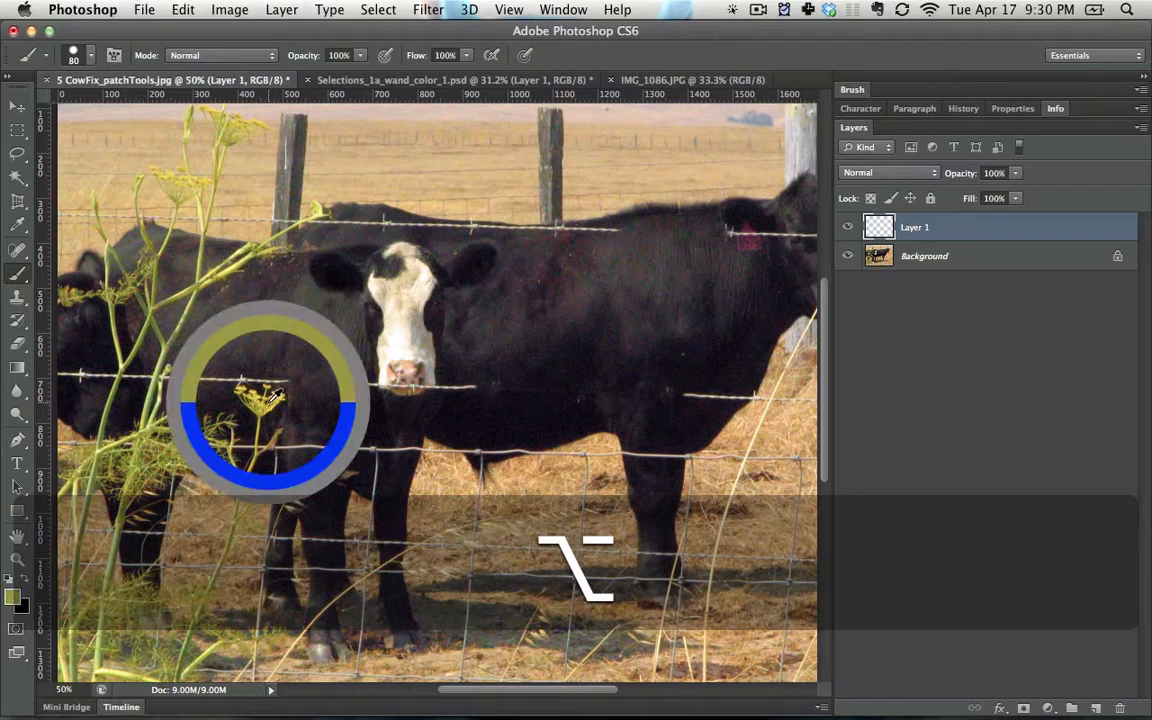
pyautogui.moveTo(512, 293)
pyautogui.mouseDown()
pyautogui.moveTo(554, 285)
pyautogui.moveTo(640, 357)
pyautogui.moveTo(700, 385)
pyautogui.mouseUp()
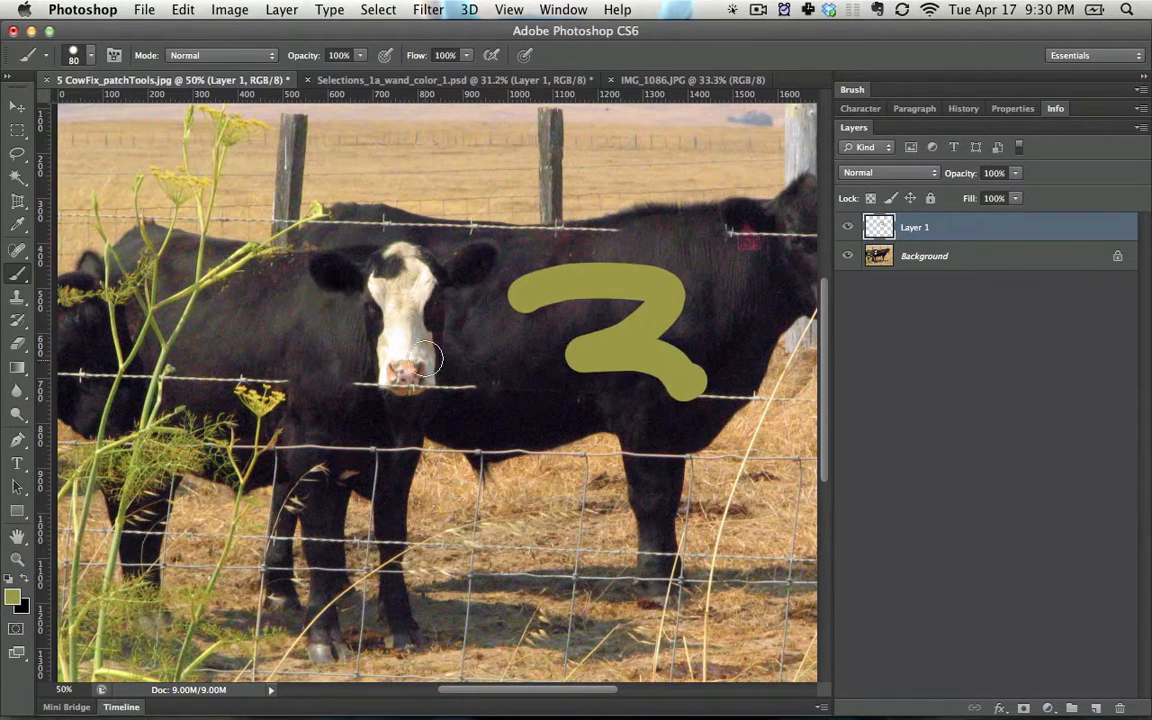
# - Sample lighter tones from the cow's face and nose and paint them over and beside the olive zigzag
pyautogui.keyDown('alt'); pyautogui.click(426, 340); pyautogui.keyUp('alt')
pyautogui.moveTo(512, 290)
pyautogui.mouseDown()
pyautogui.moveTo(560, 375)
pyautogui.moveTo(640, 365)
pyautogui.mouseUp()
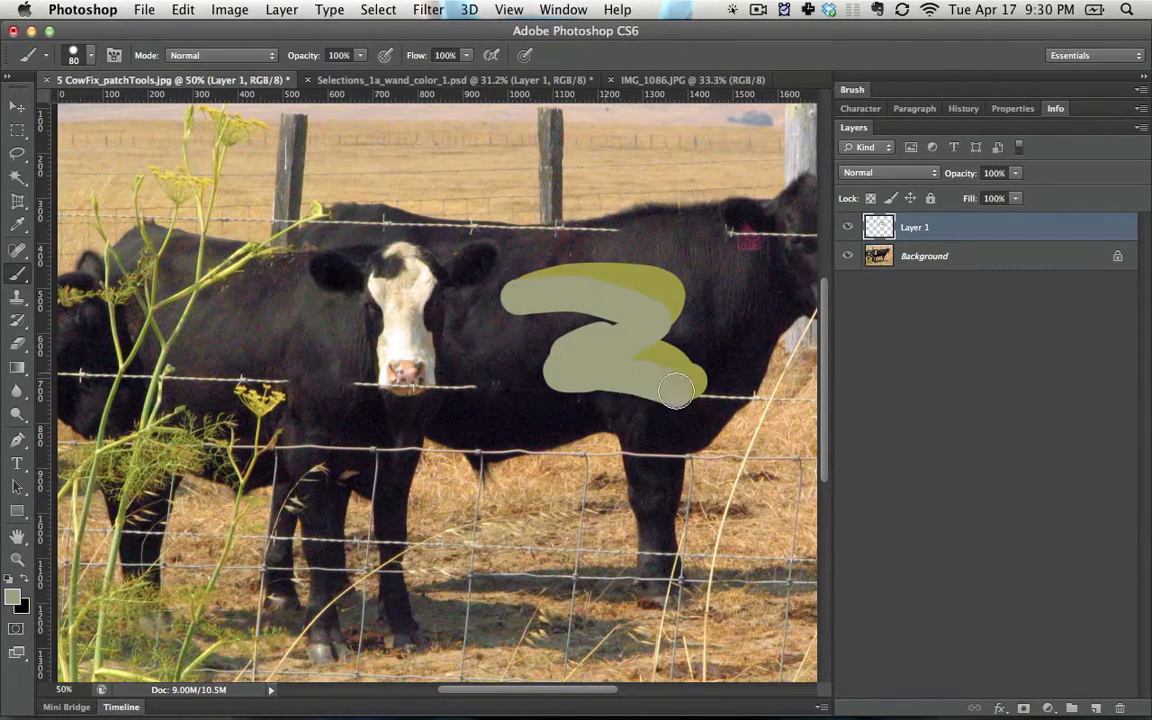
pyautogui.press('alt')
pyautogui.moveTo(585, 322)
pyautogui.mouseDown()
pyautogui.moveTo(500, 340)
pyautogui.moveTo(532, 334)
pyautogui.moveTo(537, 357)
pyautogui.mouseUp()
pyautogui.keyDown('alt'); pyautogui.click(410, 365); pyautogui.keyUp('alt')
# - Choose the textured 36 px brush preset, and undo a pale pink test scribble made with it over the cow
pyautogui.rightClick(538, 356)
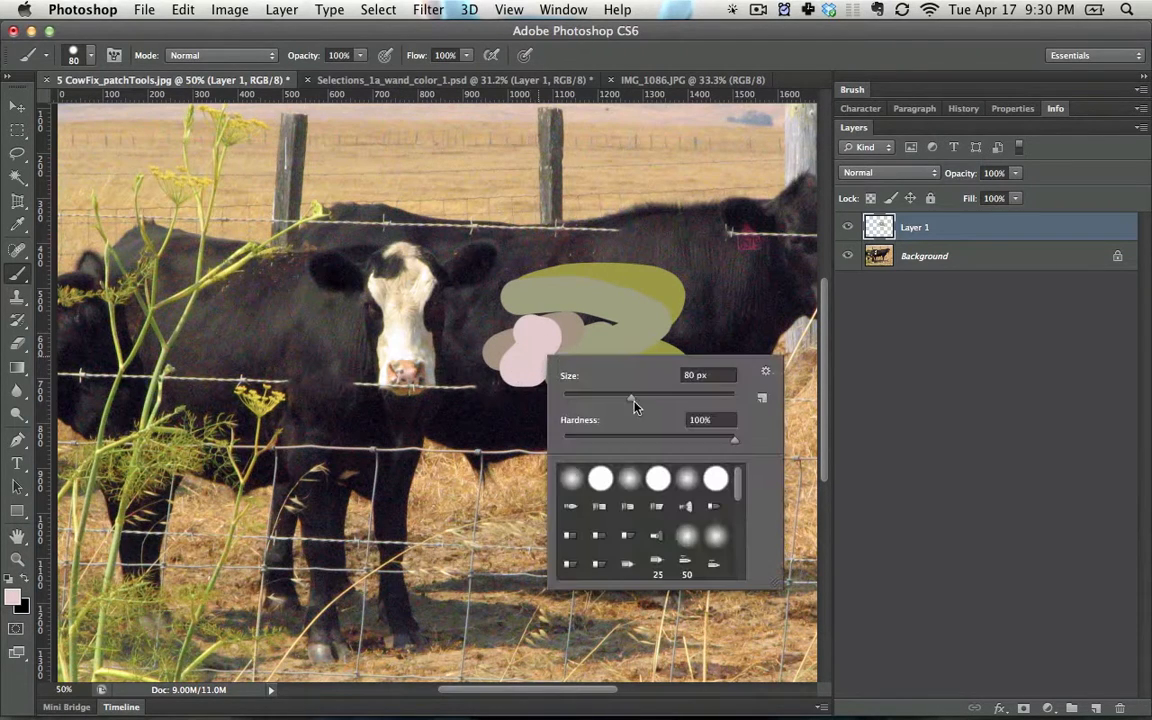
pyautogui.moveTo(634, 400); pyautogui.dragTo(630, 400)
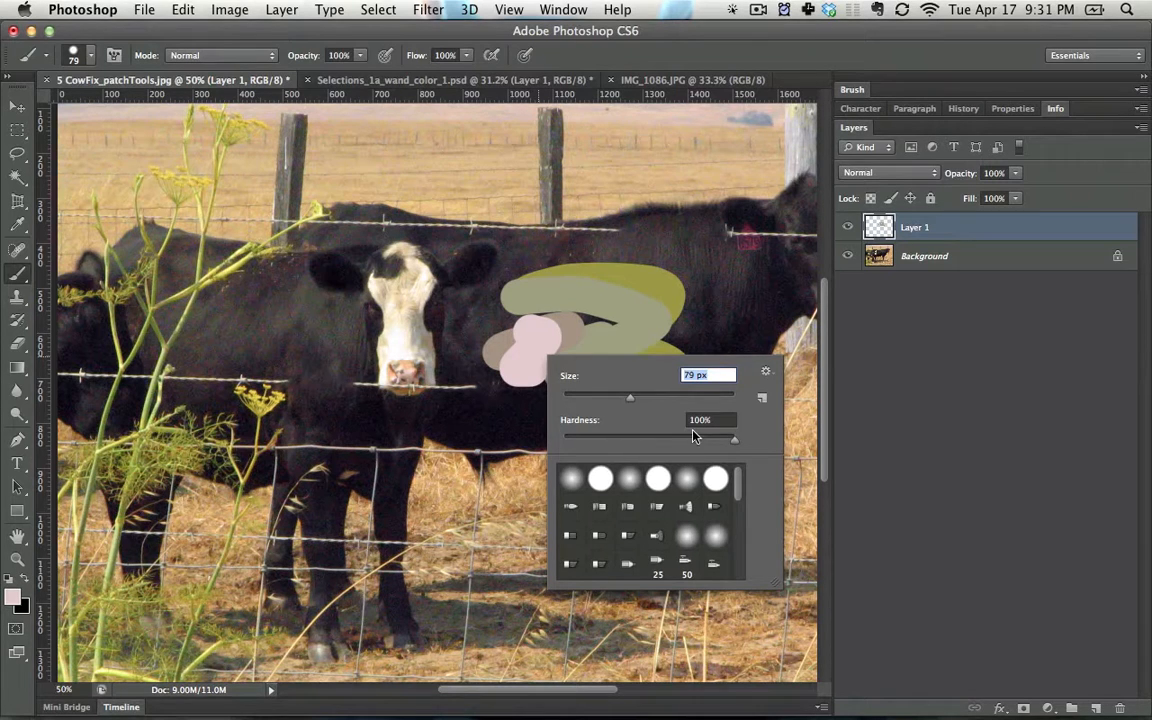
pyautogui.click(766, 374)
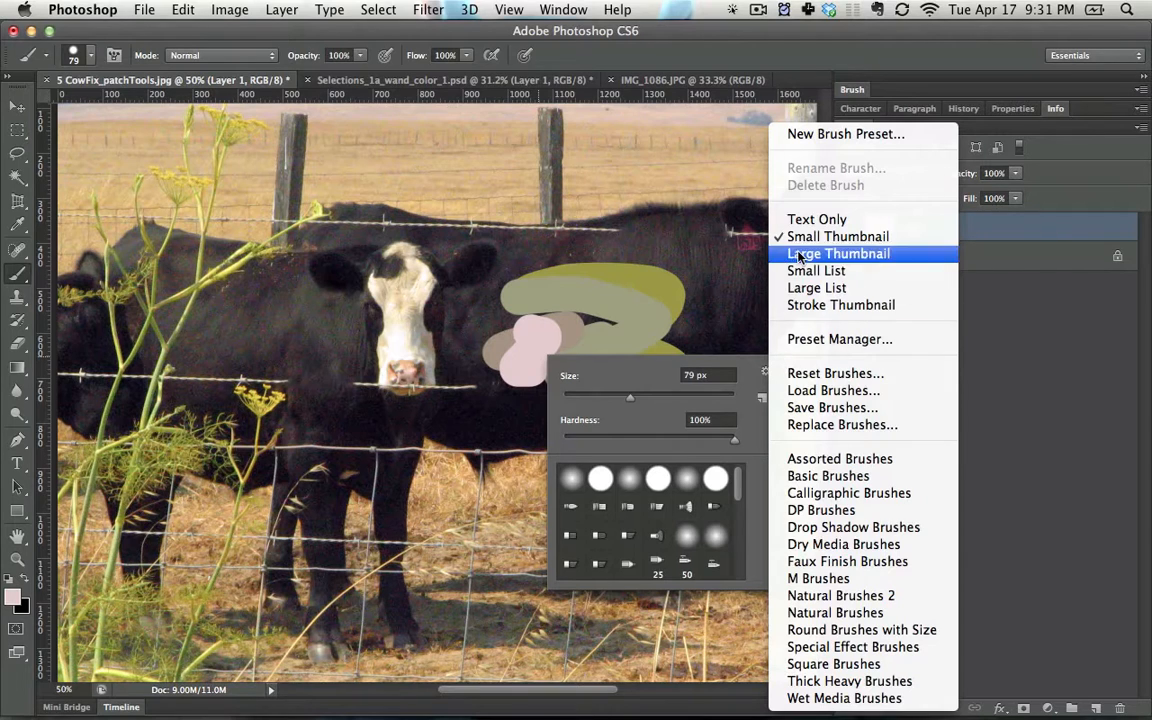
pyautogui.click(830, 510)
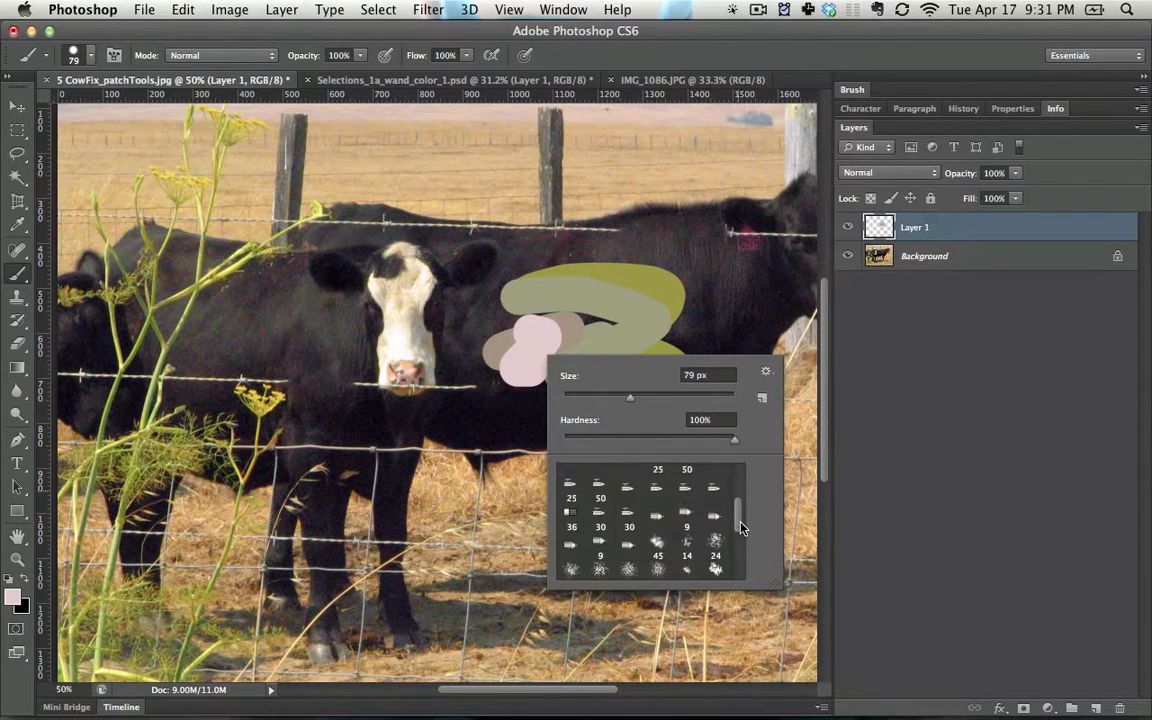
pyautogui.moveTo(738, 515); pyautogui.dragTo(742, 560)
pyautogui.click(716, 557)
pyautogui.moveTo(205, 341)
pyautogui.mouseDown()
pyautogui.moveTo(314, 430)
pyautogui.moveTo(440, 440)
pyautogui.moveTo(506, 487)
pyautogui.mouseUp()
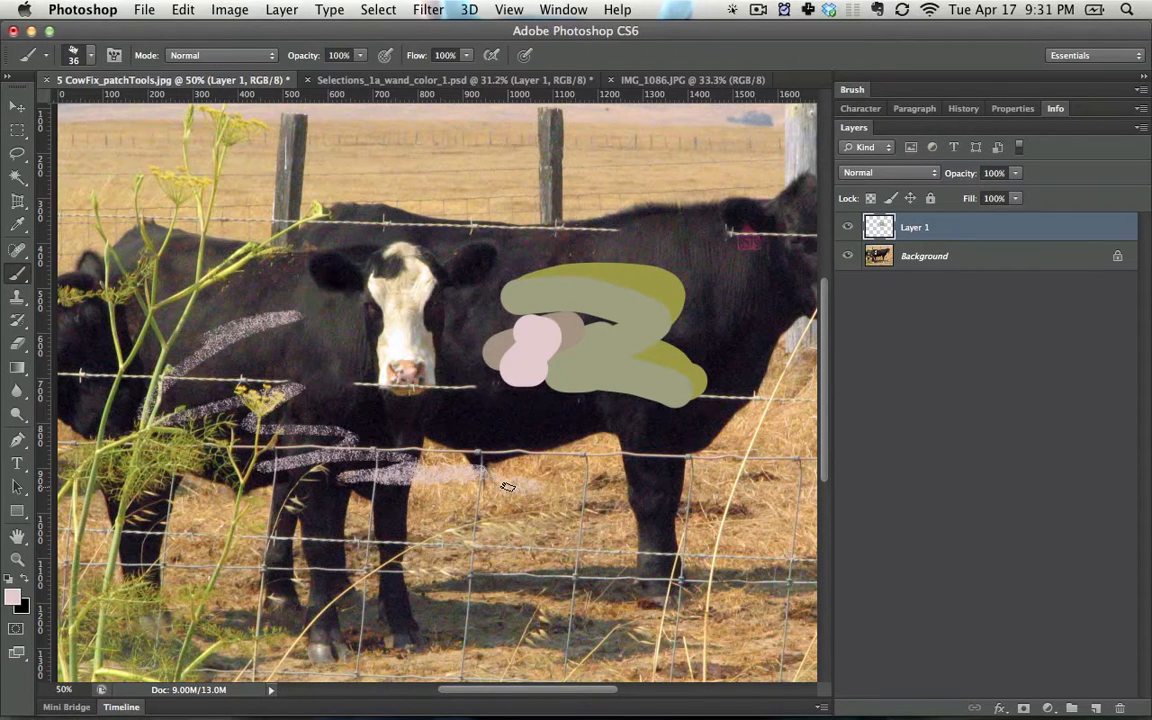
pyautogui.press('super+z')
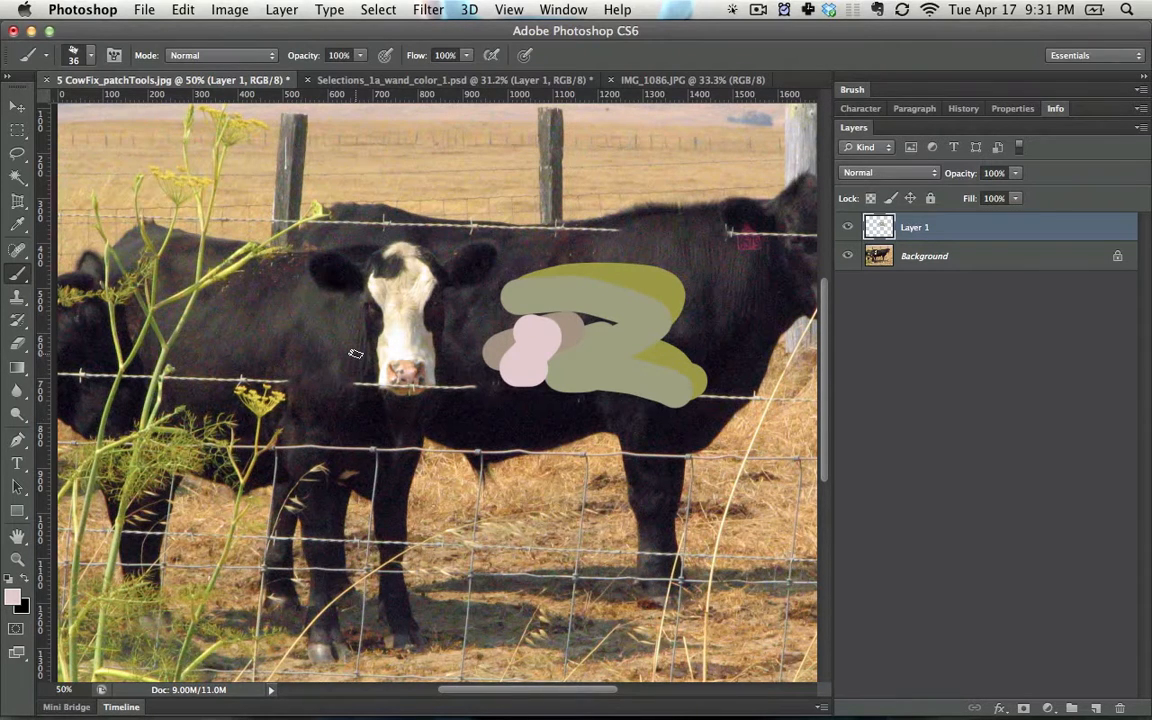
# - Select the small yellow flower head with a rectangular marquee and desaturate it on the Background layer
pyautogui.press('m')
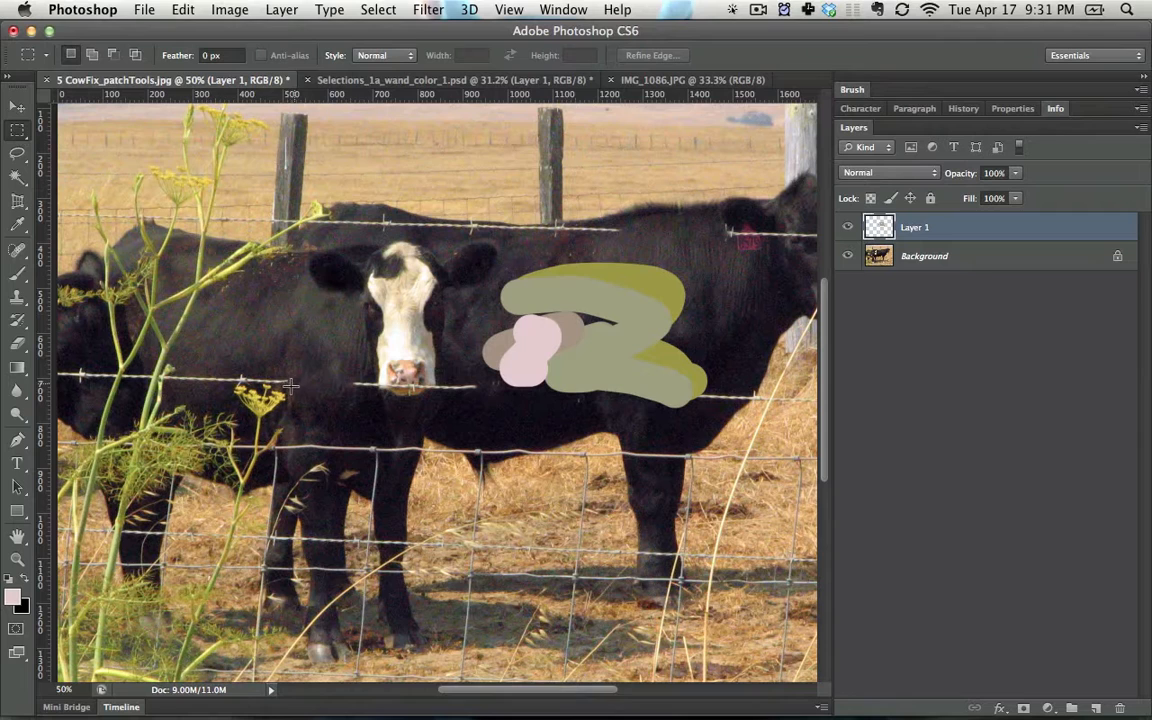
pyautogui.moveTo(291, 384); pyautogui.dragTo(232, 419)
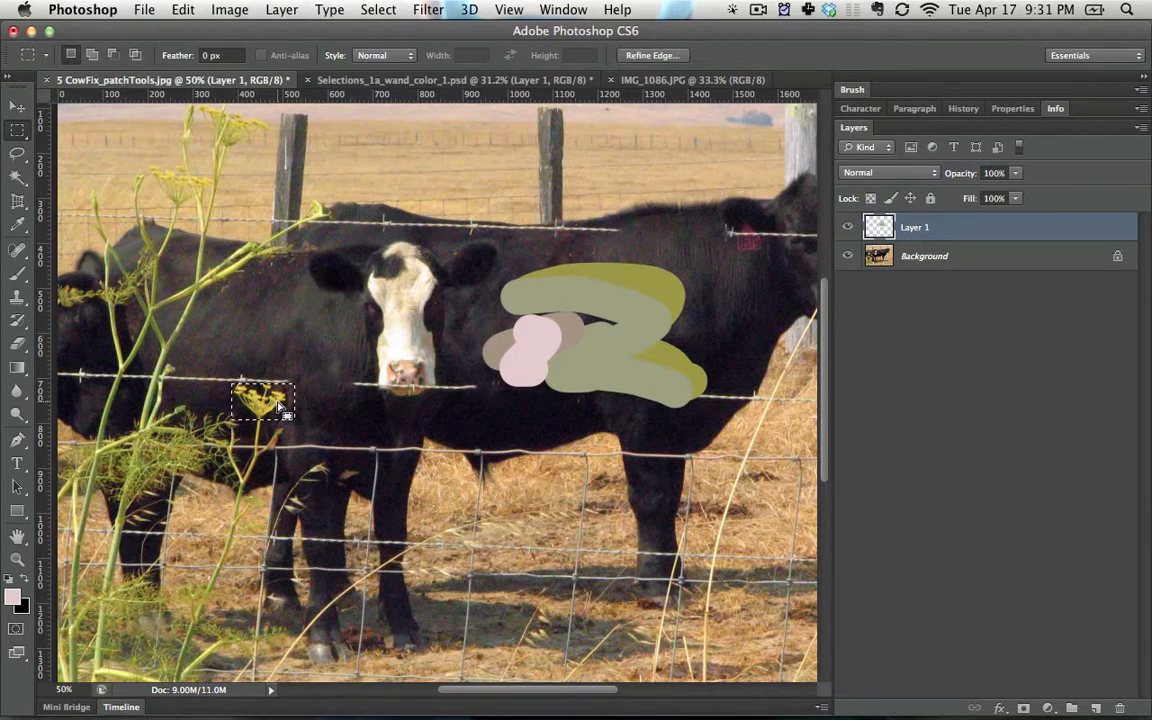
pyautogui.press('super+shift+u')
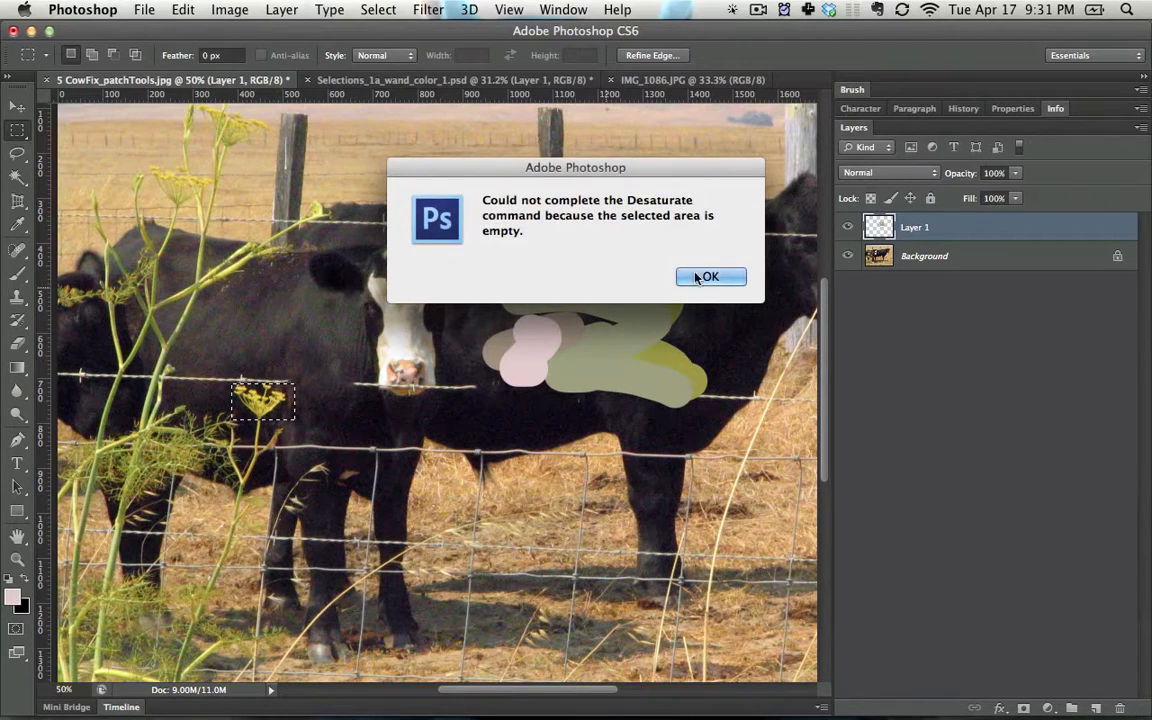
pyautogui.click(697, 277)
pyautogui.click(964, 260)
pyautogui.press('super+shift+u')
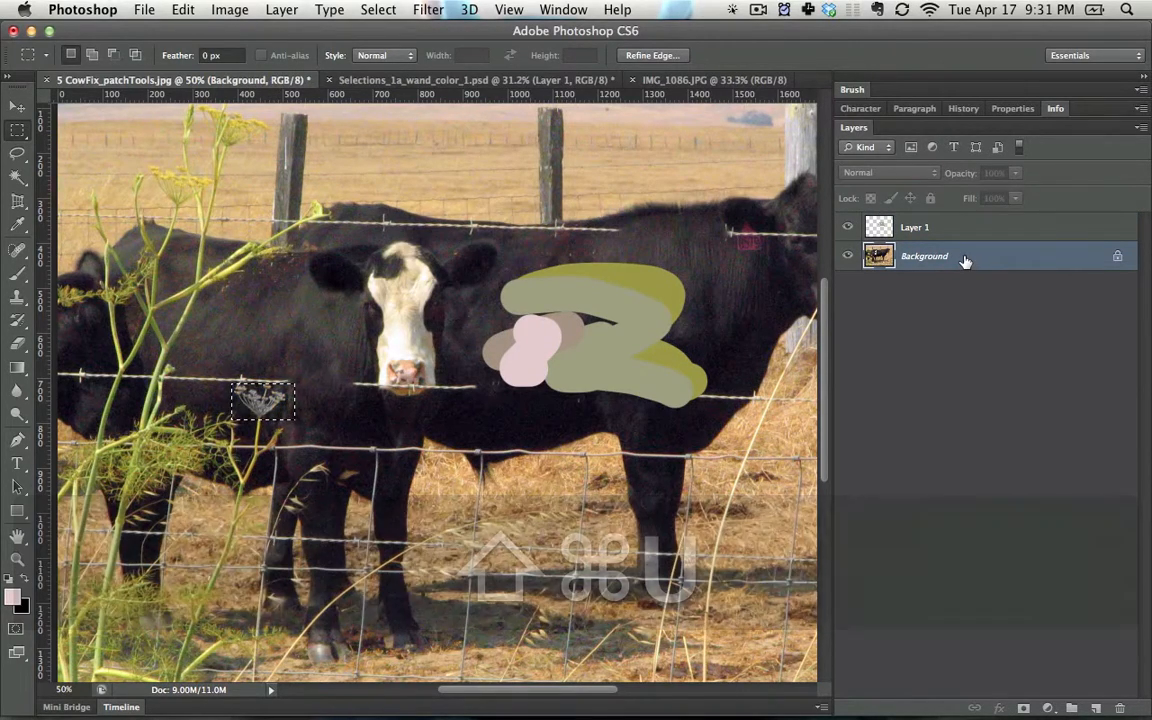
# - Apply Curves to the selected flower, sampling the white point on the petals and the black point on the dark surroundings
pyautogui.press('super+m')
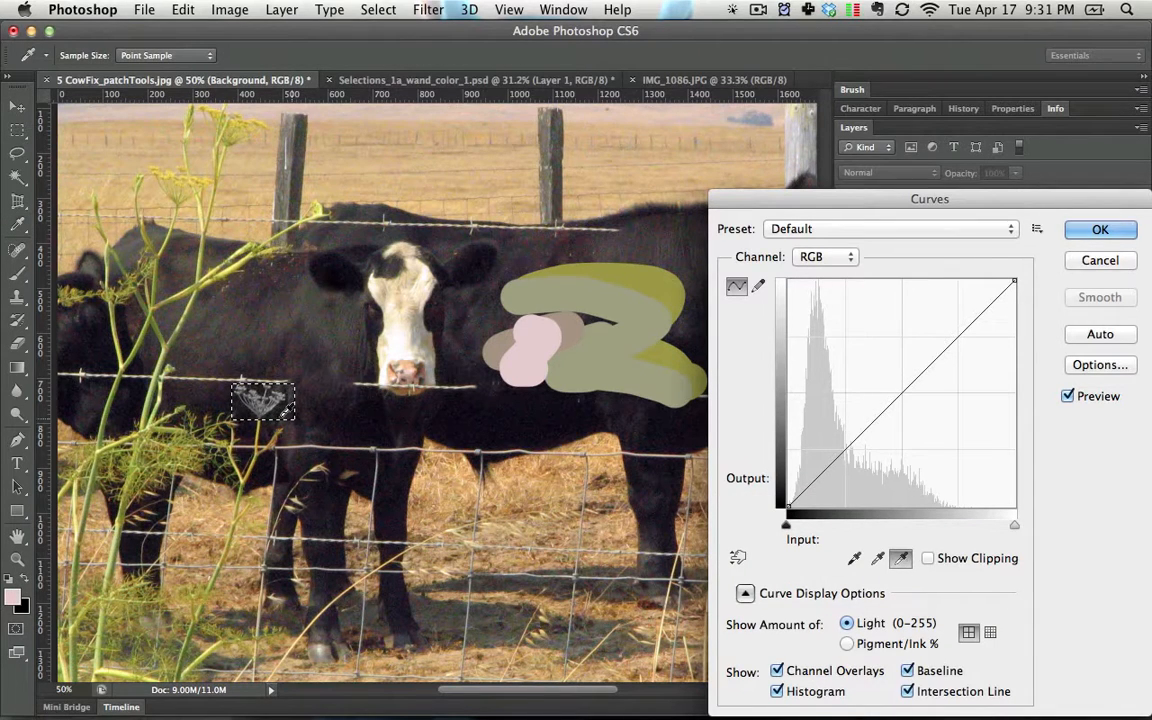
pyautogui.click(264, 402)
pyautogui.click(853, 558)
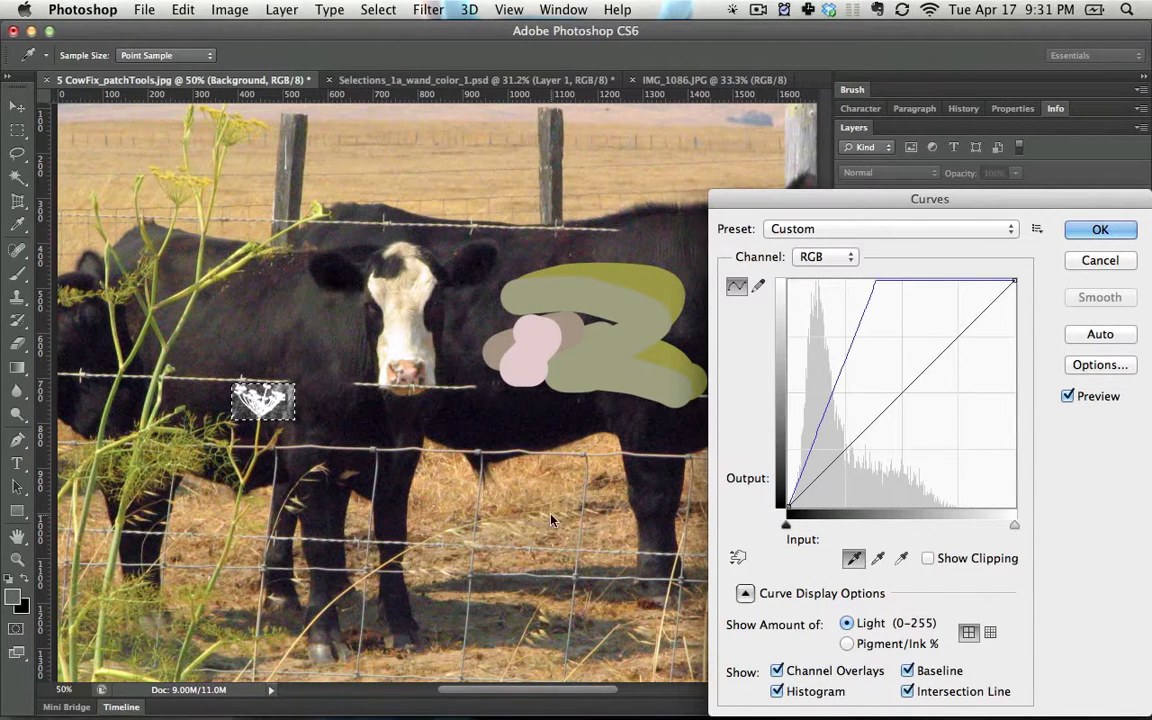
pyautogui.click(292, 391)
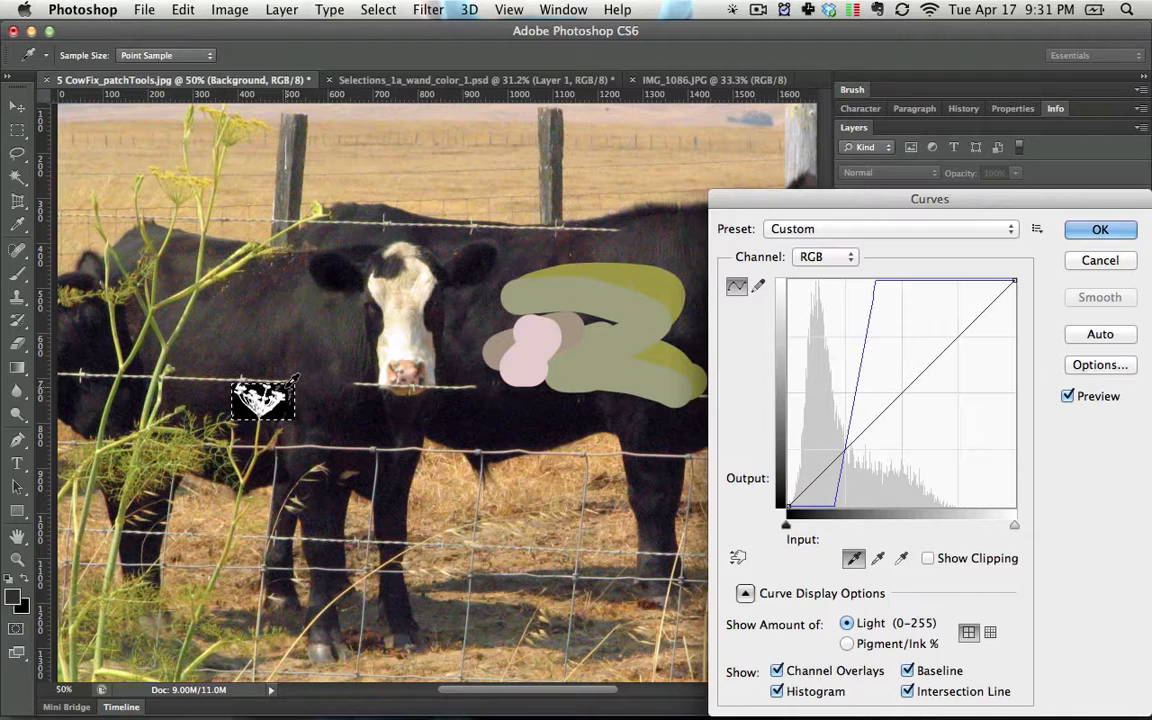
pyautogui.click(1100, 230)
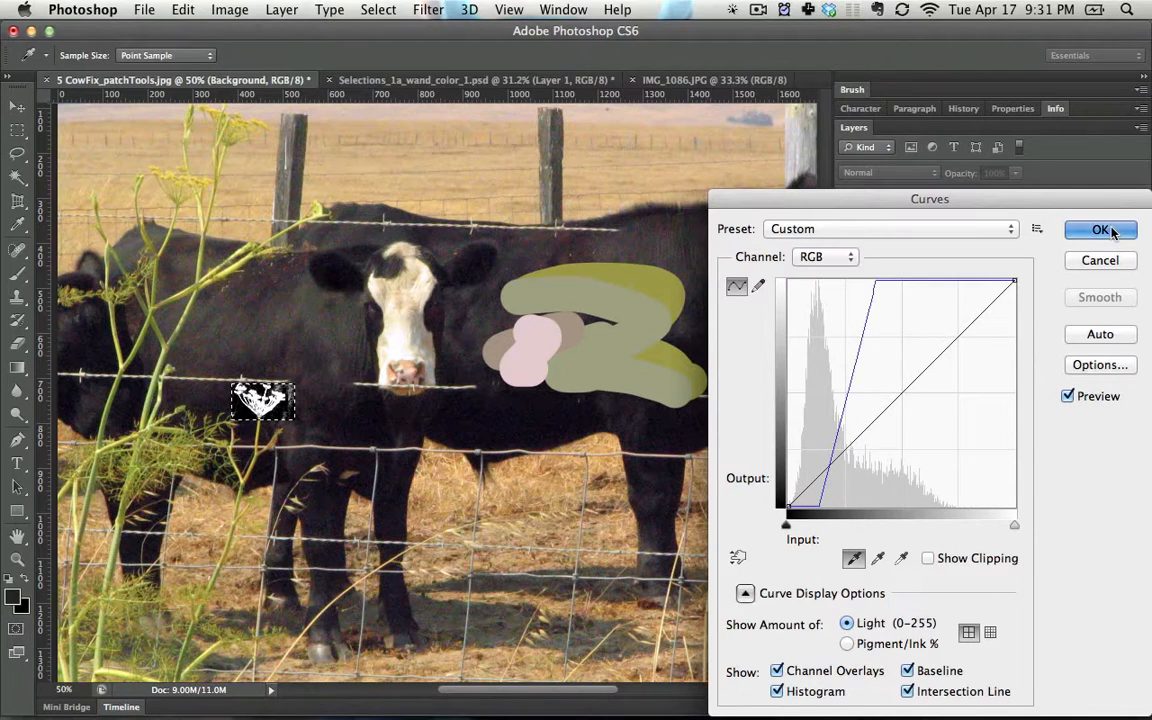
# - Activate the Brush tool and replace the textured tip with the hard round 30 px tip from the brush settings
pyautogui.press('b')
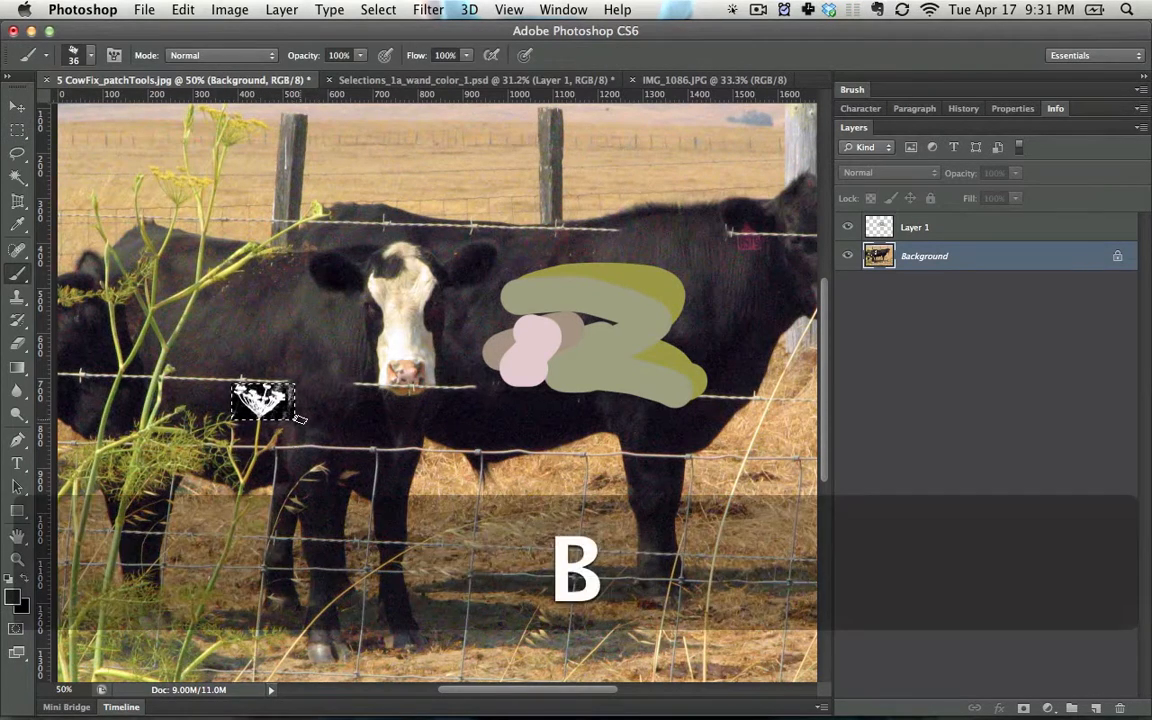
pyautogui.press(']')
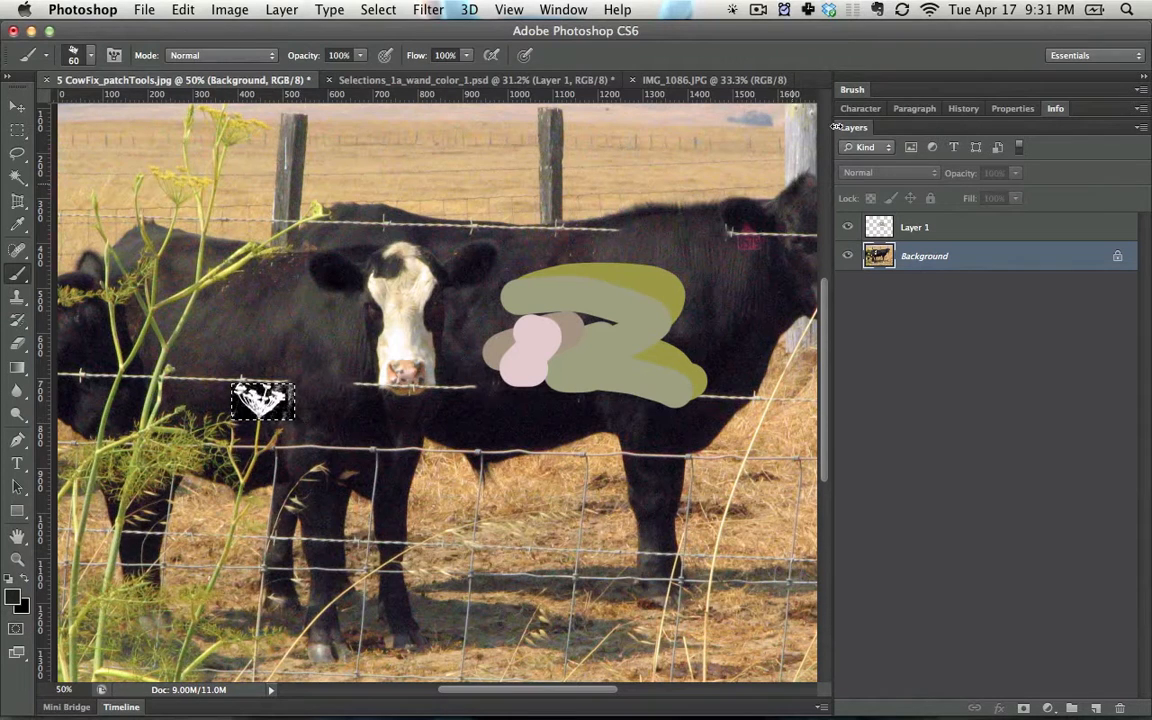
pyautogui.click(851, 90)
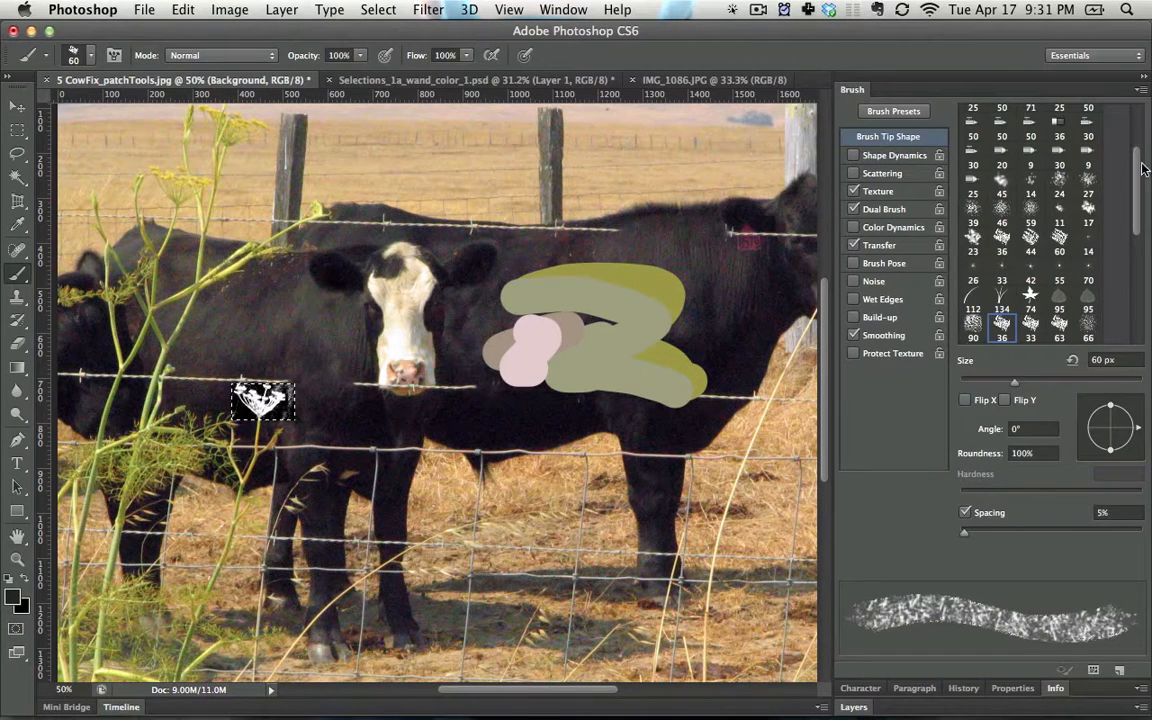
pyautogui.scroll(4, 1030, 150)
pyautogui.click(1030, 114)
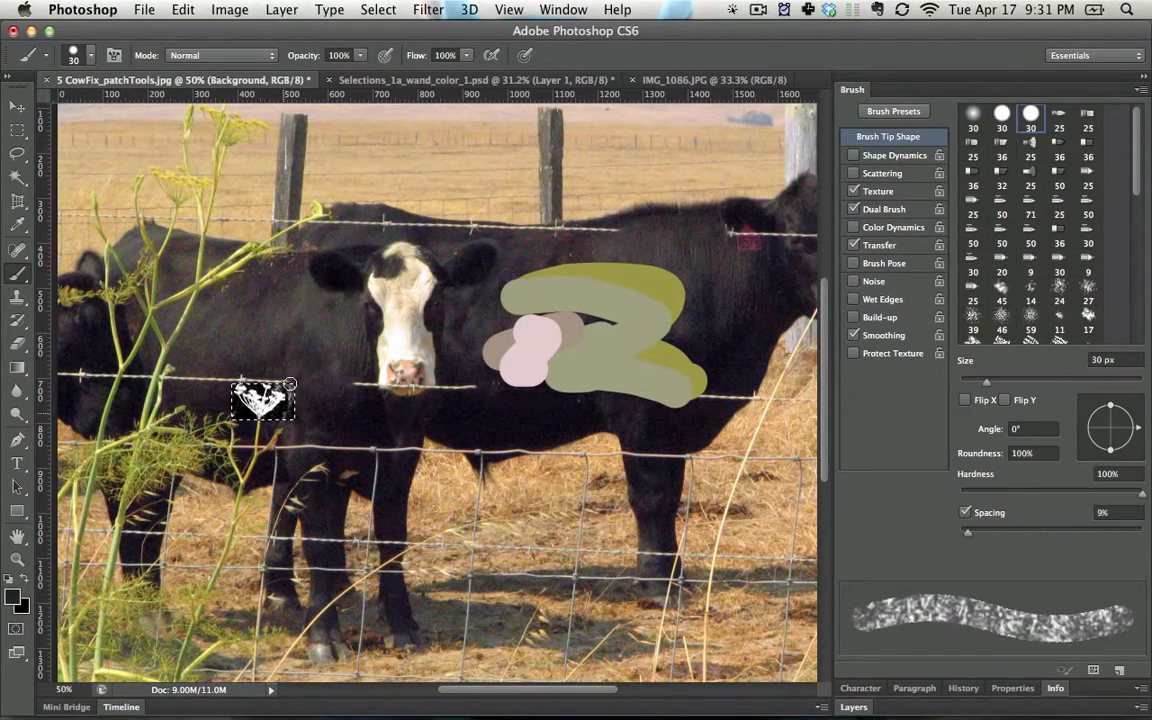
pyautogui.press('0')
# - Choose the plain hard round 30 px brush preset with 100% hardness, free of texture and dual-brush effects
pyautogui.rightClick(258, 430)
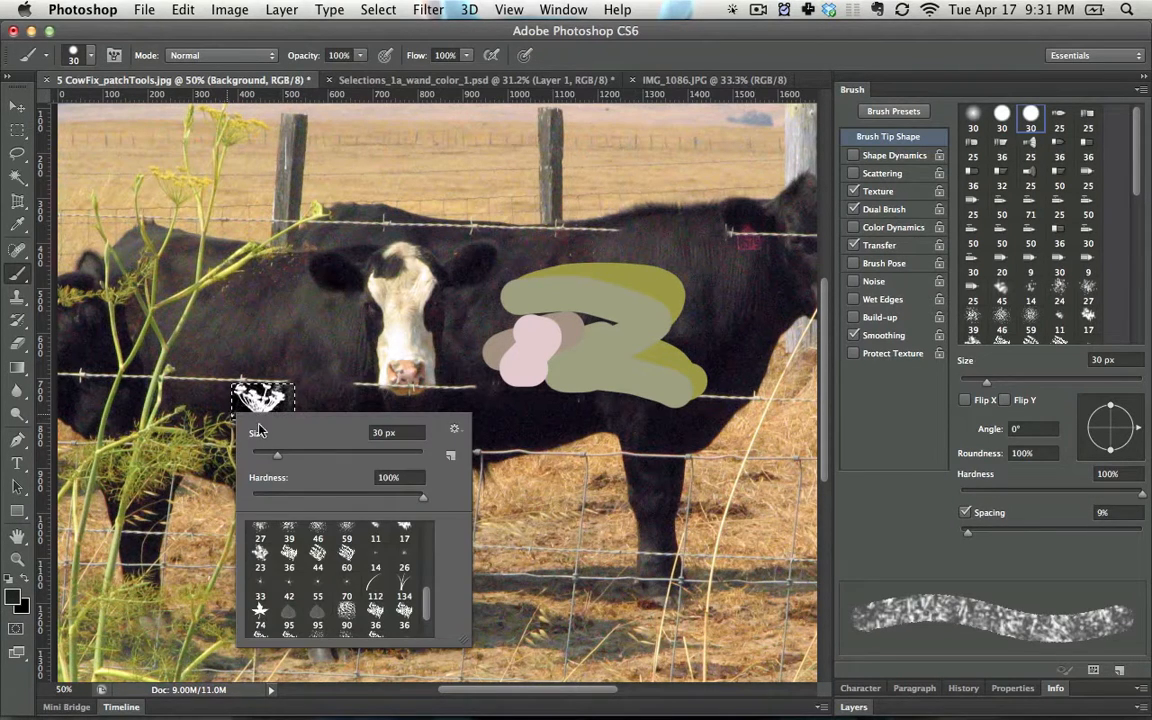
pyautogui.scroll(5, 418, 545)
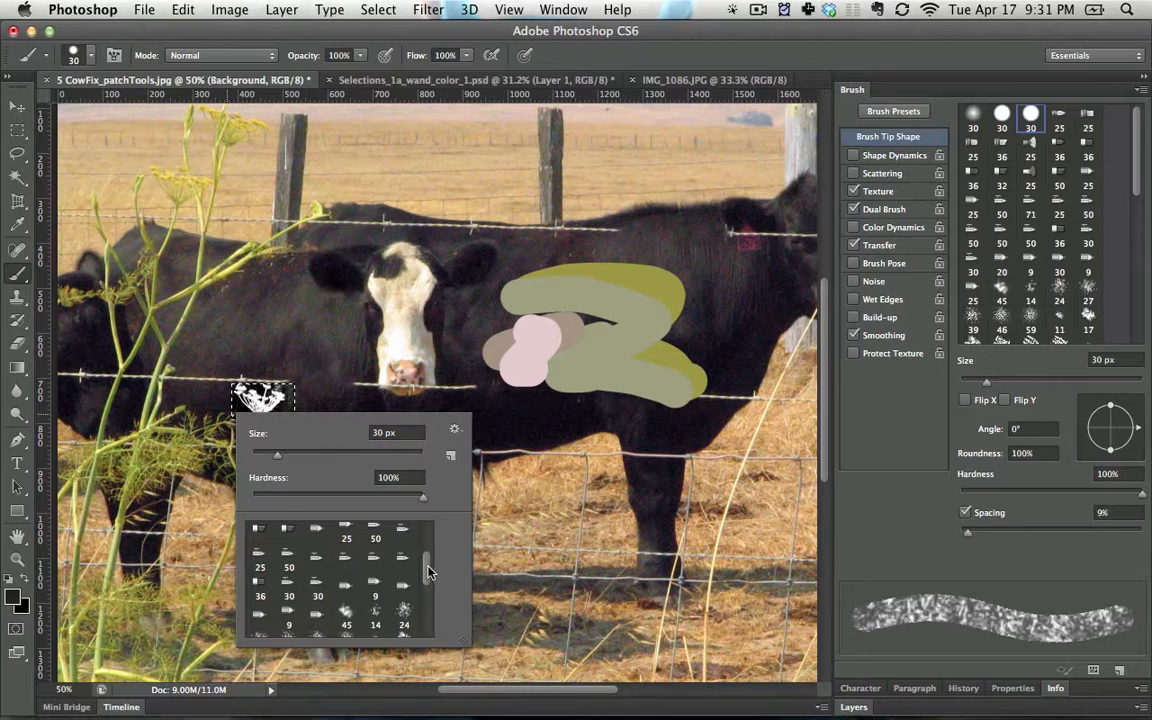
pyautogui.scroll(3, 428, 572)
pyautogui.click(289, 537)
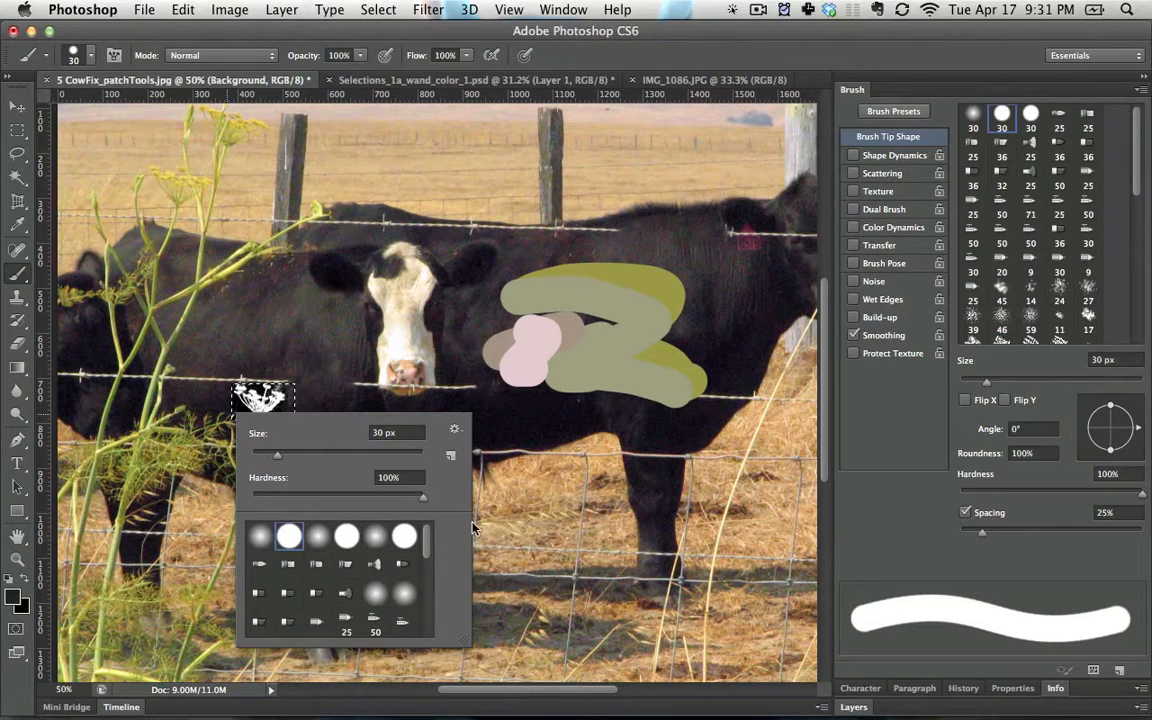
pyautogui.click(312, 399)
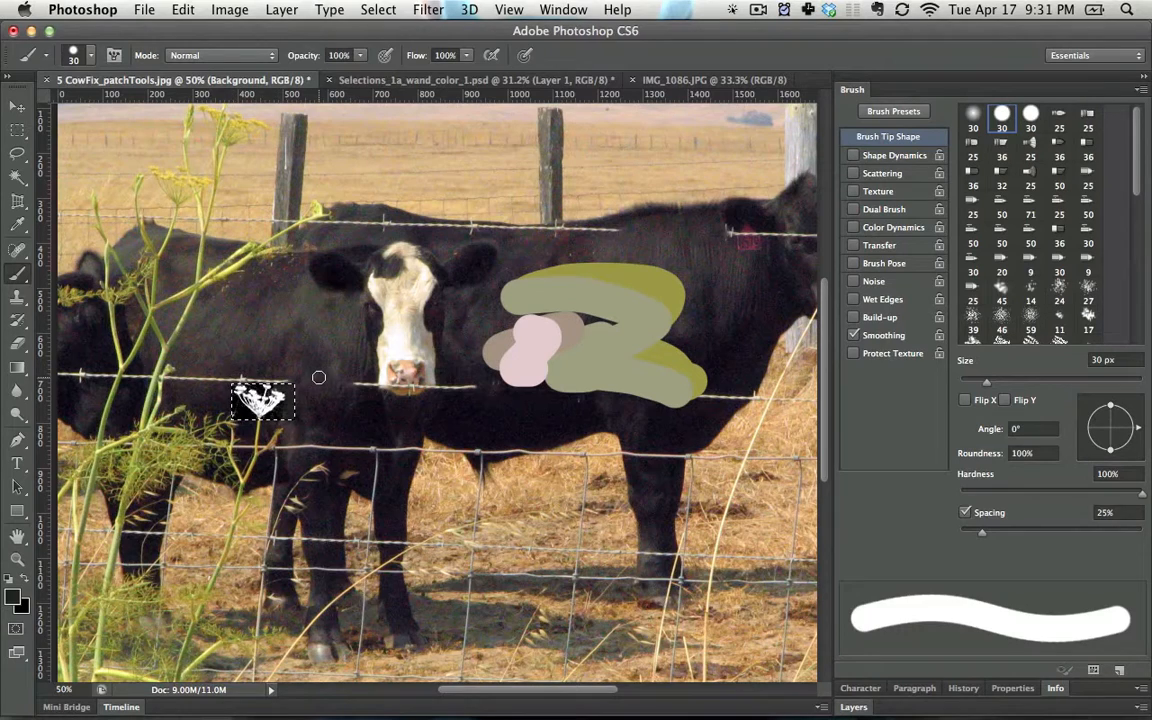
# - Invert the tones of the selected flower and undo the inversion
pyautogui.press('super+i')
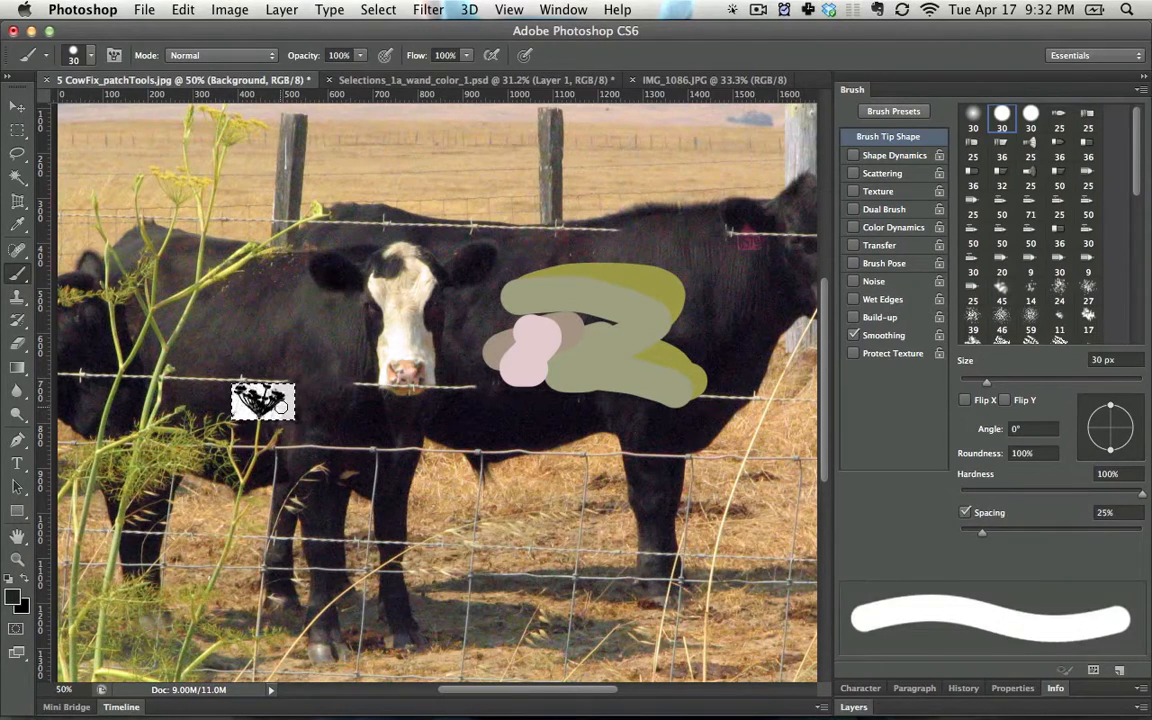
pyautogui.press('super+z')
pyautogui.press('super+z')
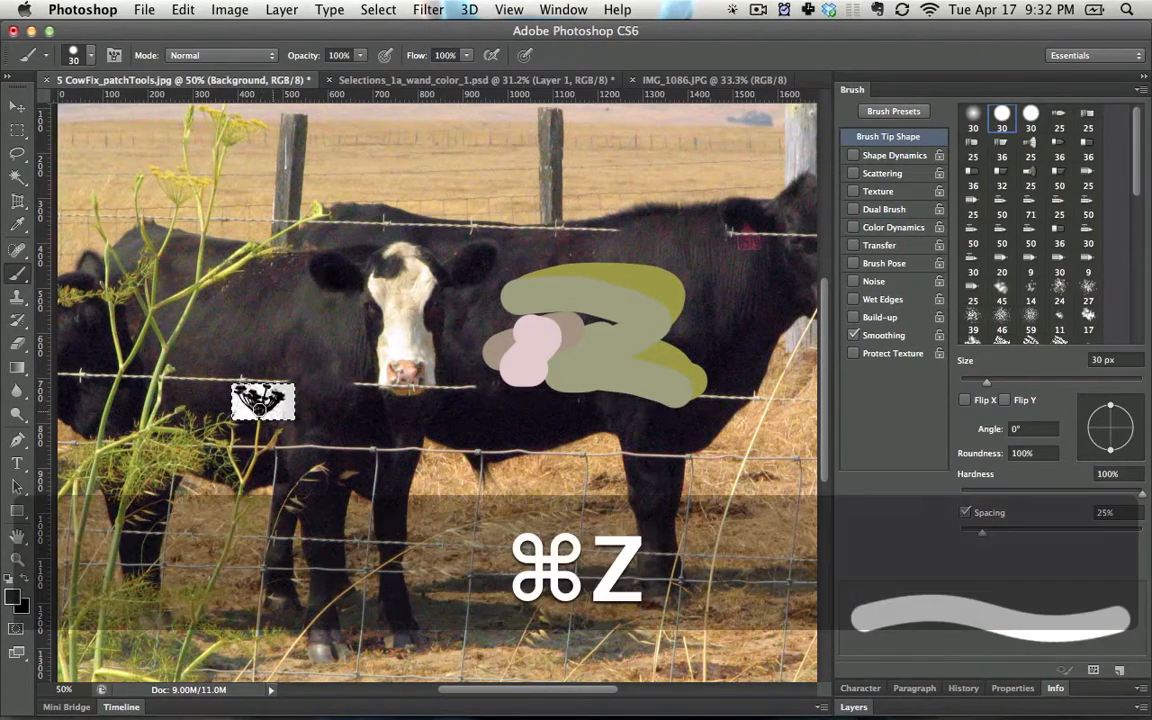
pyautogui.press('super+z')
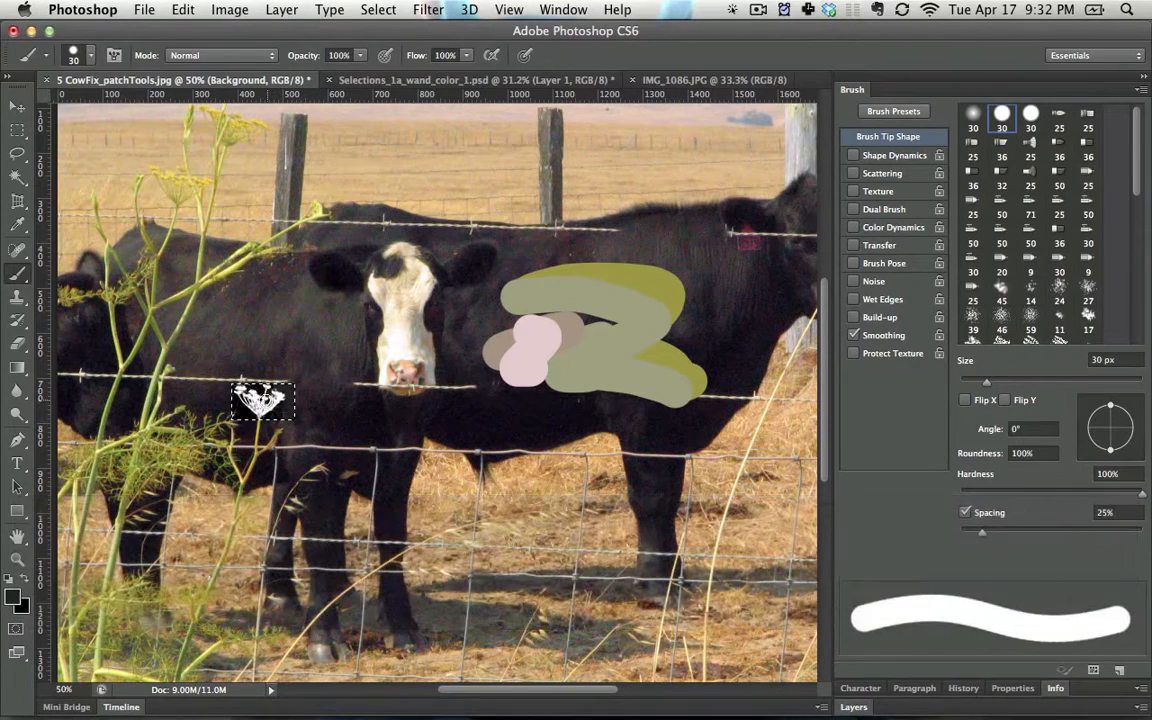
# - Define a brush preset from the selected white-on-black flower, accept the suggested name, and collapse the brush settings
pyautogui.click(183, 10)
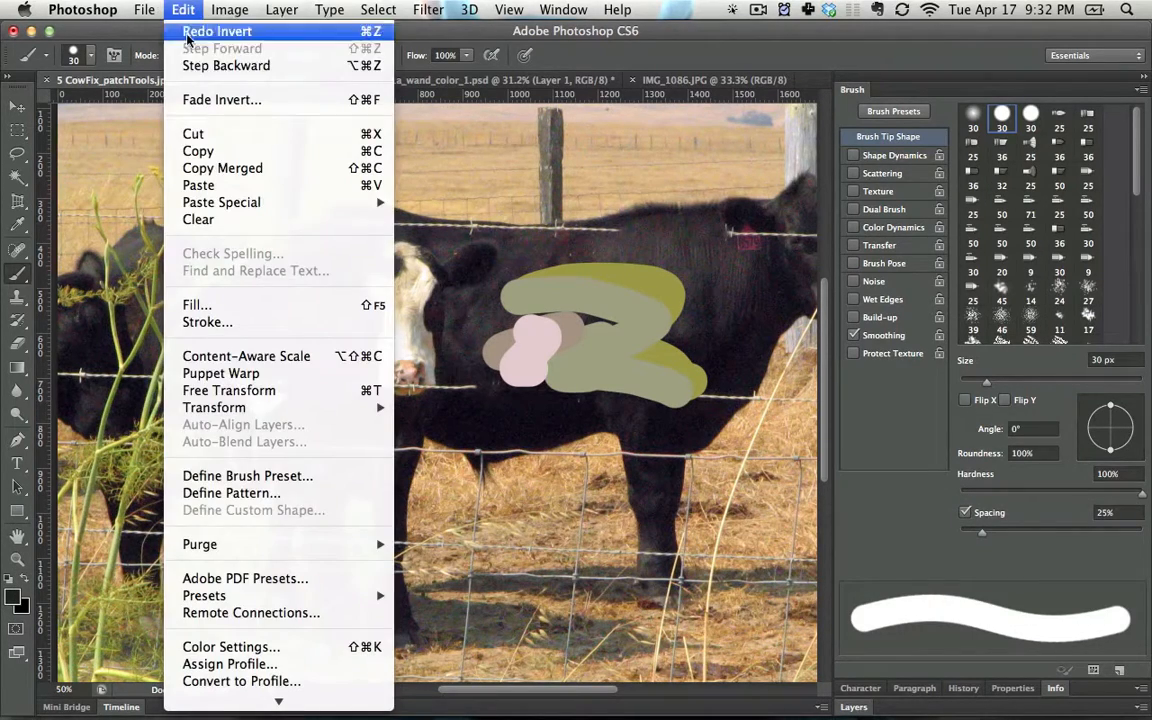
pyautogui.click(250, 476)
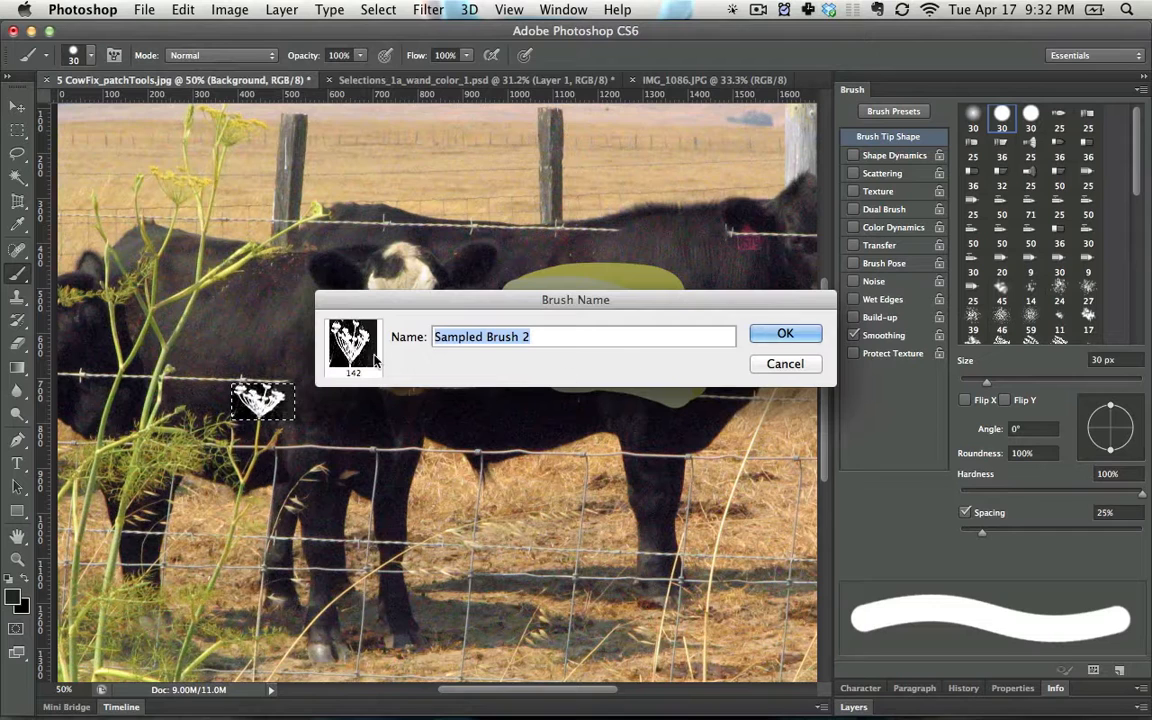
pyautogui.click(783, 334)
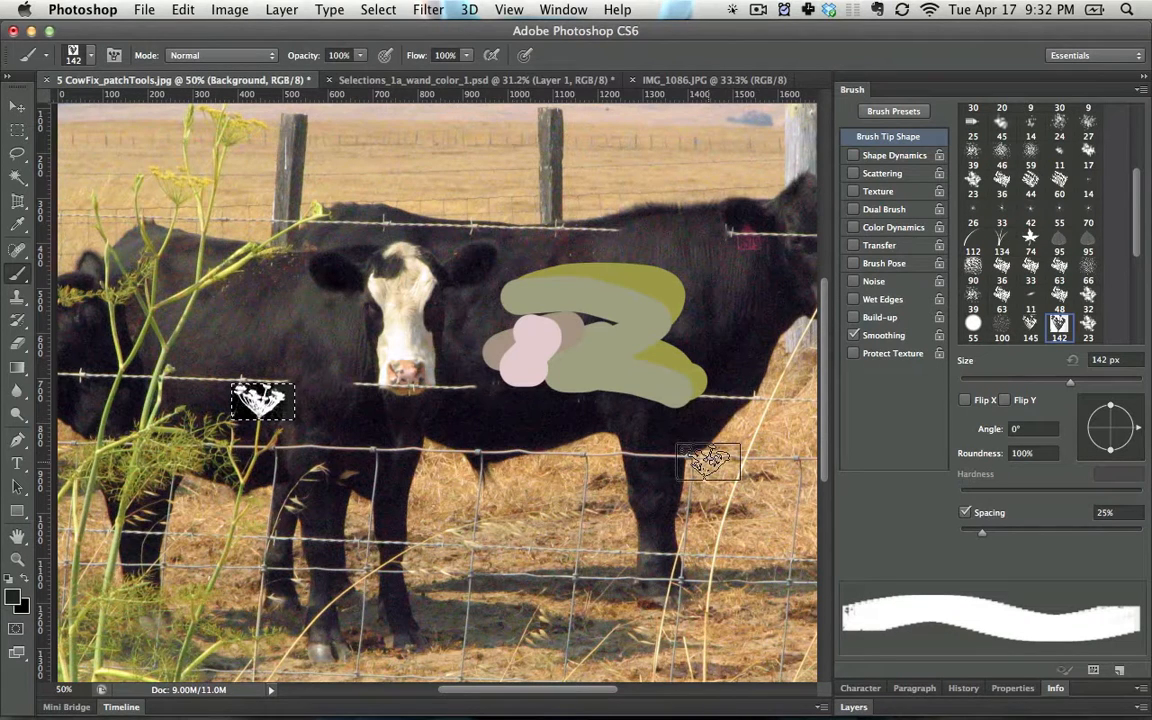
pyautogui.click(848, 89)
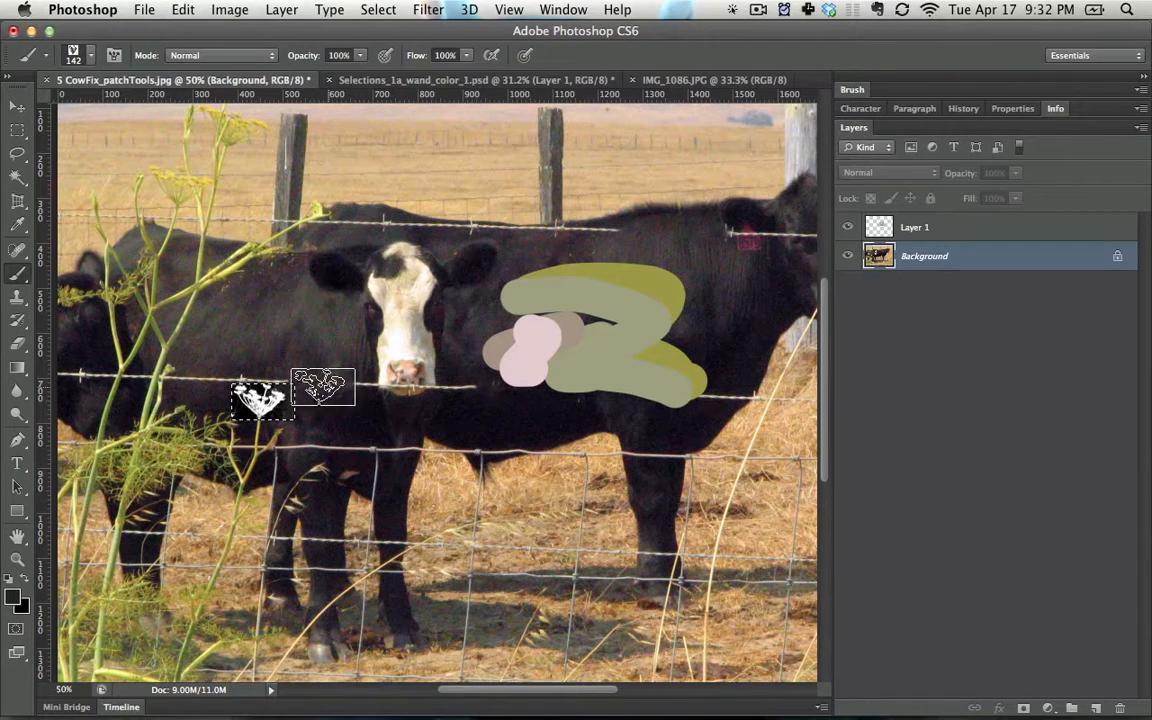
# - Step back through the recent edits and step forward to the white-on-black flower again
pyautogui.press('alt+super+z')
pyautogui.press('alt+super+z')
pyautogui.press('alt+super+z')
pyautogui.press('alt+super+z')
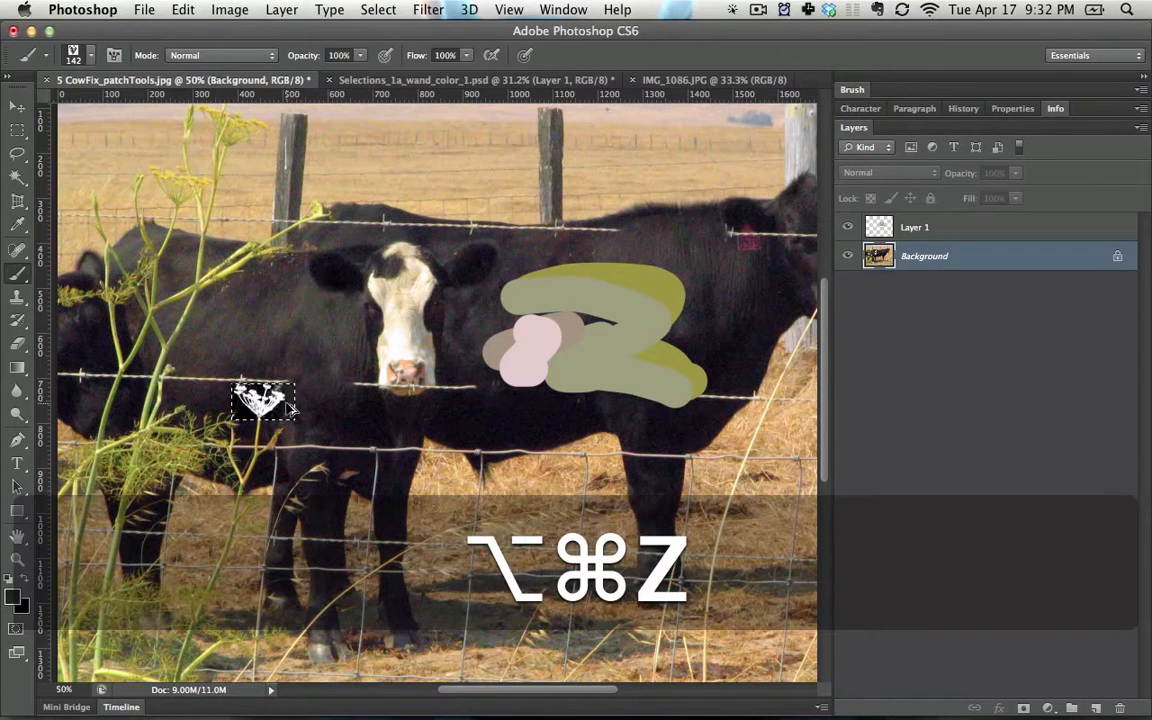
pyautogui.press('alt+super+z')
pyautogui.press('shift+super+z')
pyautogui.press('shift+super+z')
pyautogui.press('shift+super+z')
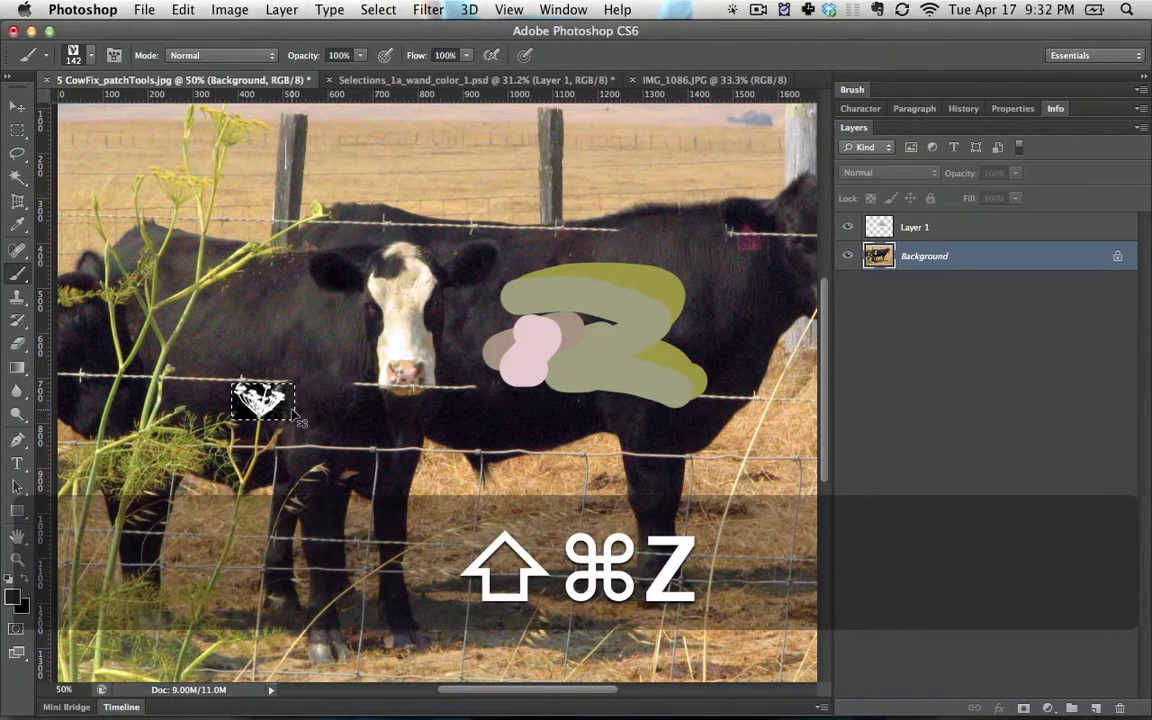
# - Invert the selected flower to black on white, define it as another brush preset, and clear the selection
pyautogui.press('super+i')
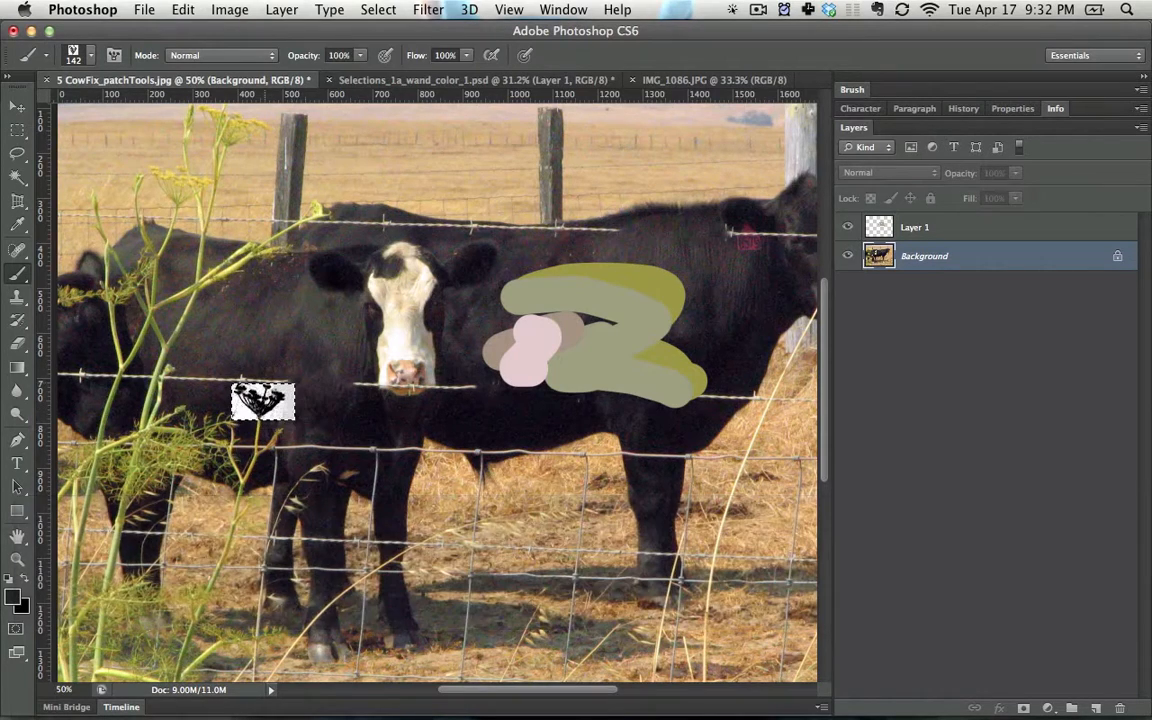
pyautogui.click(180, 10)
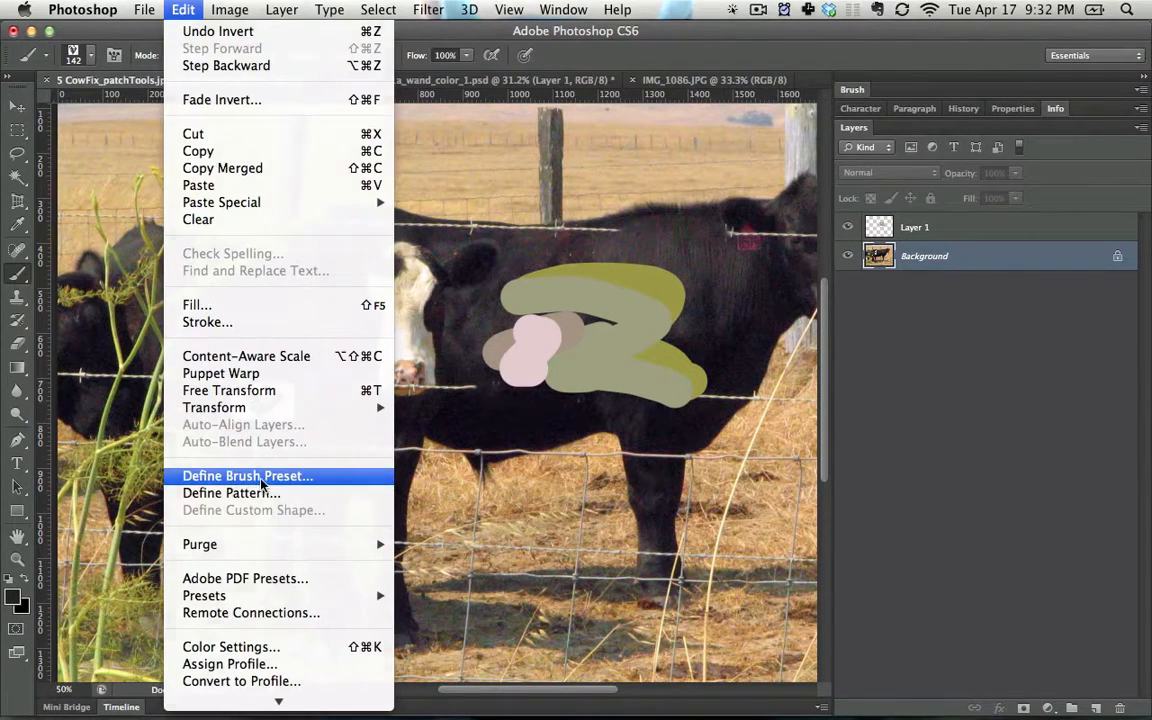
pyautogui.click(234, 430)
pyautogui.click(785, 334)
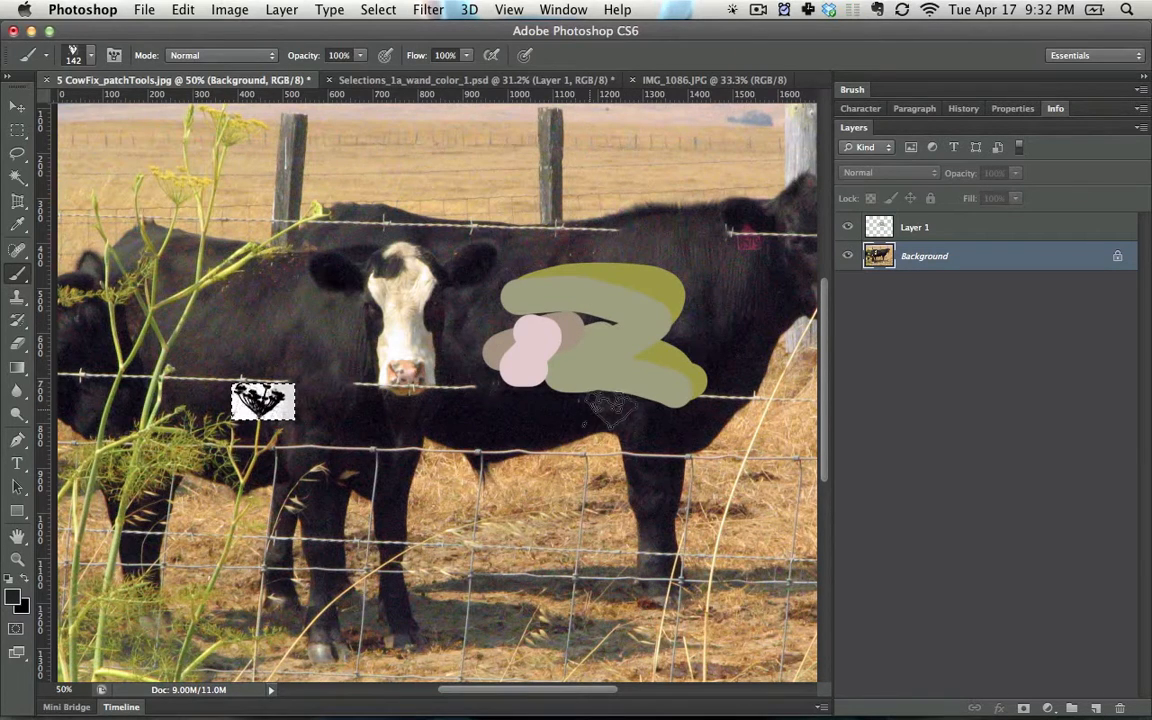
pyautogui.press('super+d')
# - Test the new flower brush with a black stroke across the field and a single stamp on the grass, undoing both
pyautogui.moveTo(430, 270)
pyautogui.mouseDown()
pyautogui.moveTo(300, 360)
pyautogui.moveTo(135, 380)
pyautogui.moveTo(458, 123)
pyautogui.moveTo(591, 185)
pyautogui.moveTo(575, 175)
pyautogui.moveTo(160, 185)
pyautogui.moveTo(675, 160)
pyautogui.moveTo(505, 215)
pyautogui.mouseUp()
pyautogui.press('super+z')
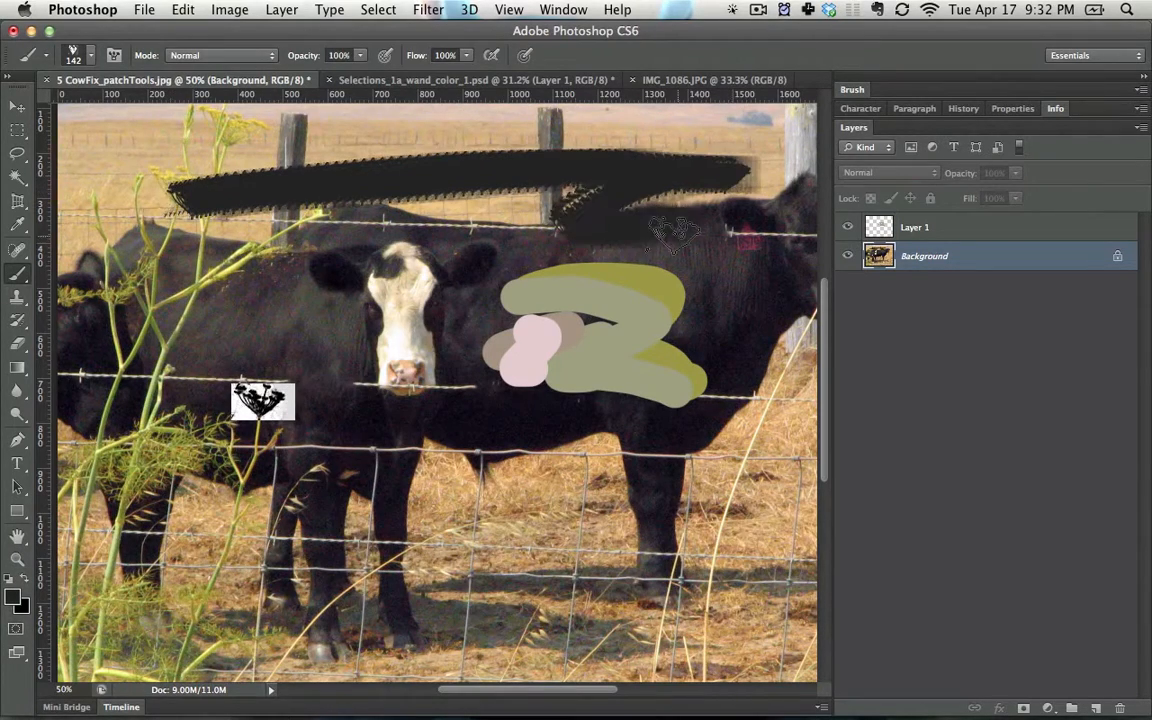
pyautogui.press('super+z')
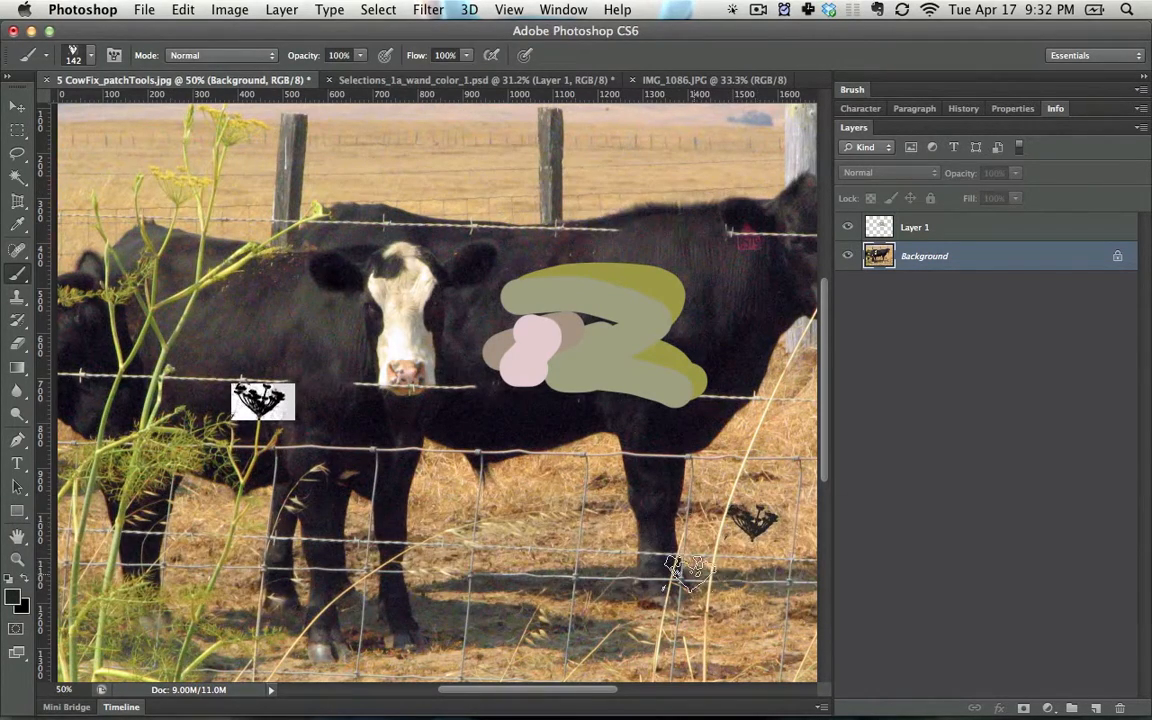
pyautogui.press('super+z')
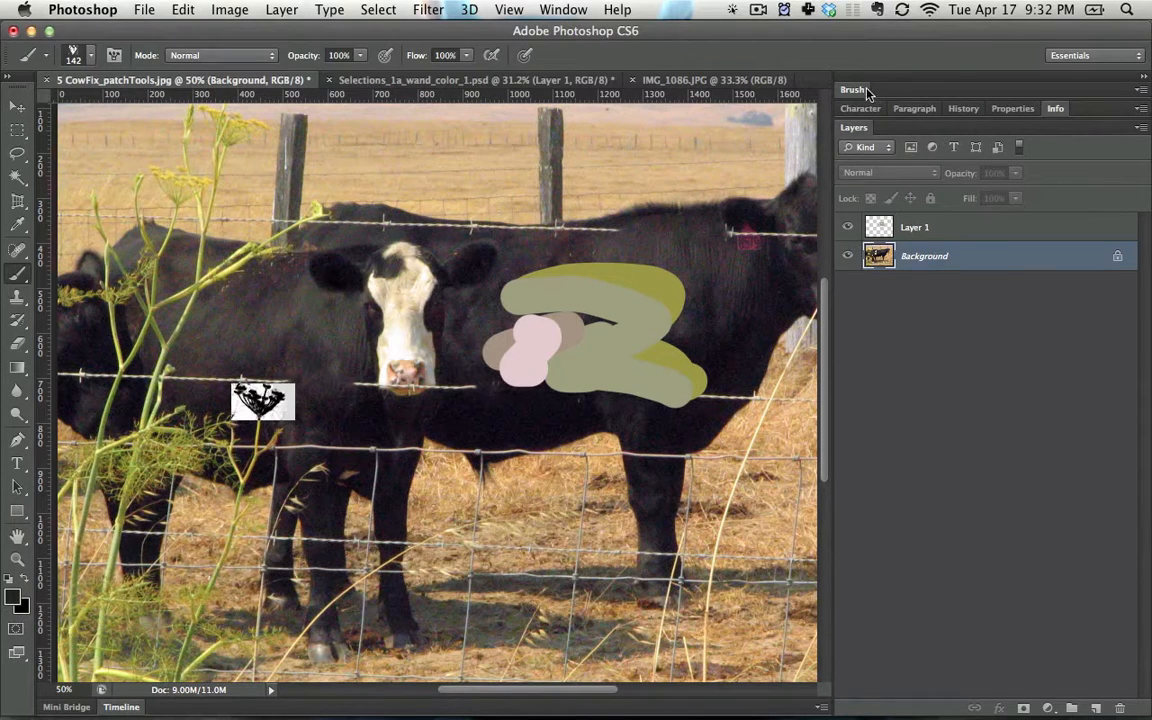
# - Show the brush settings for the new flower tip and review the ways to toggle their display
pyautogui.click(855, 90)
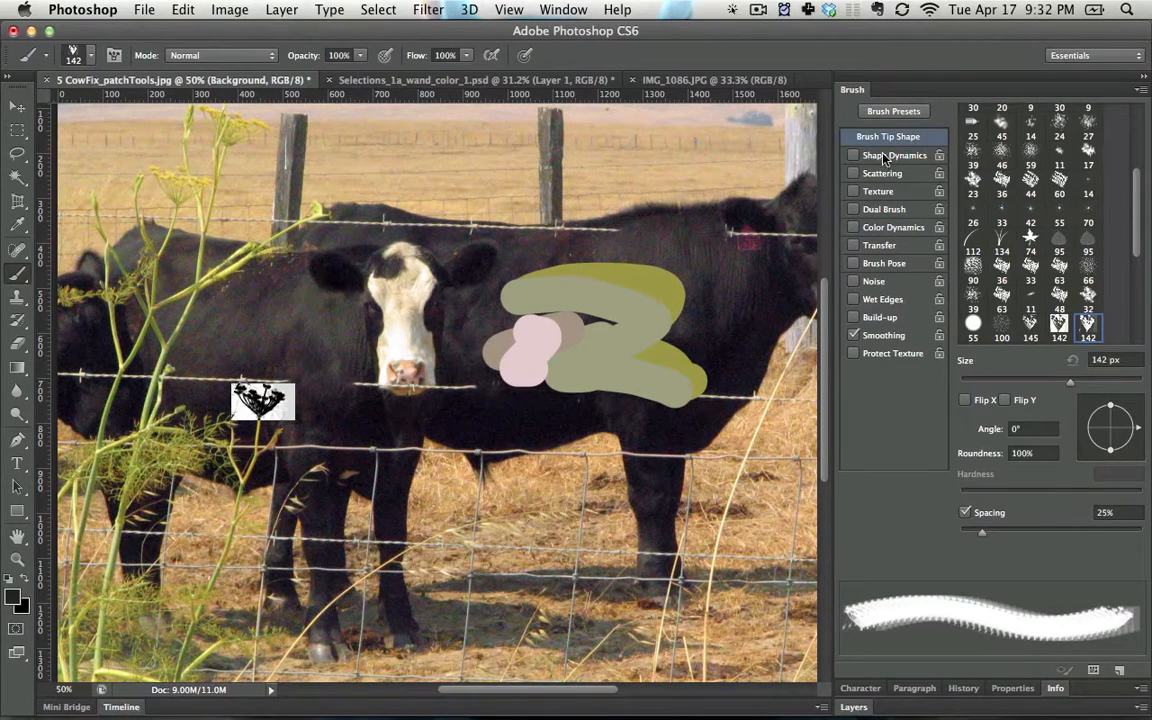
pyautogui.click(563, 9)
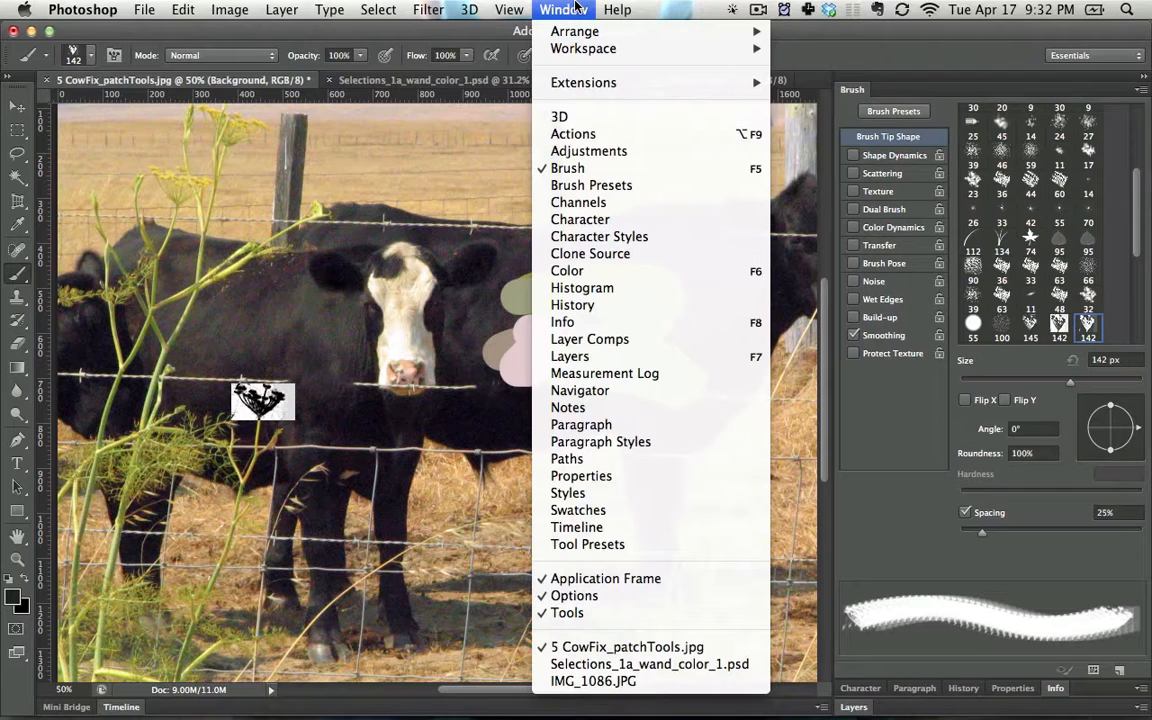
pyautogui.click(562, 8)
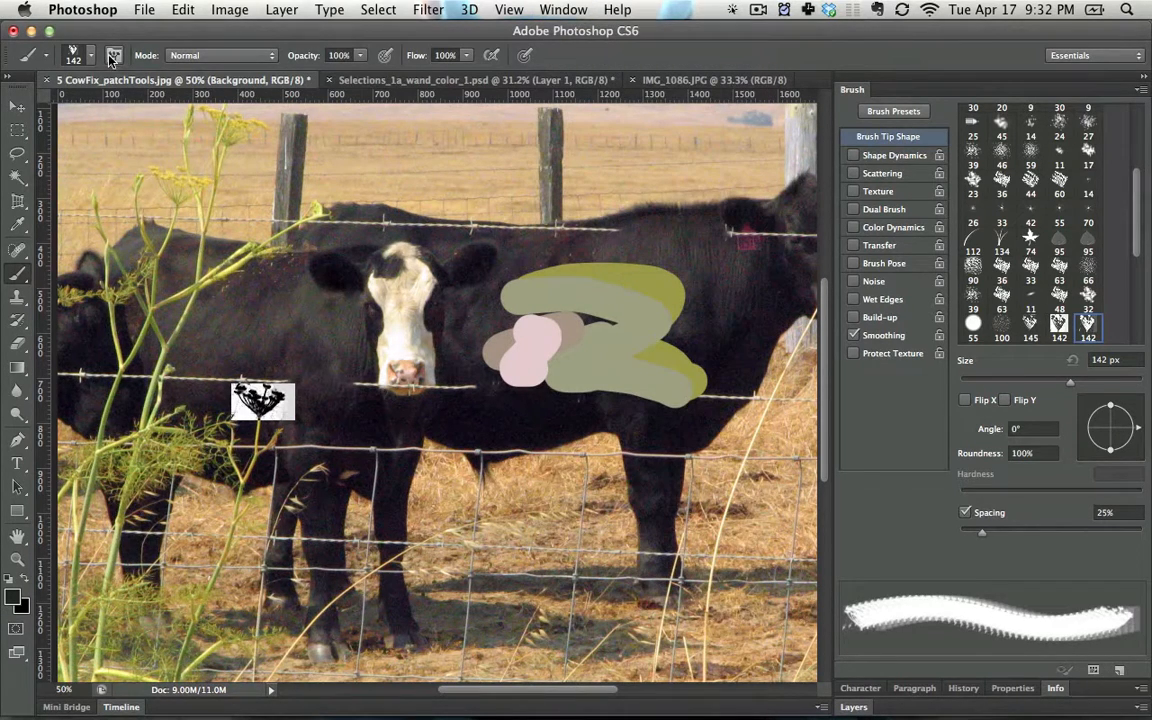
pyautogui.click(113, 56)
pyautogui.click(113, 56)
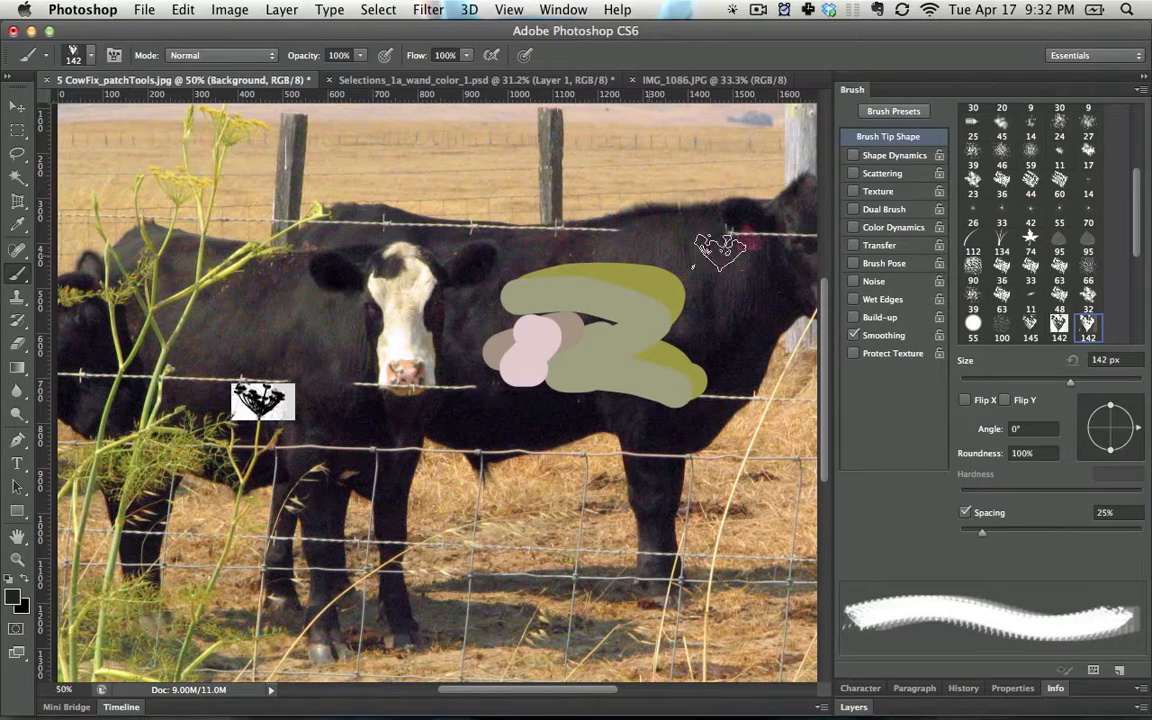
# - Set the flower brush to 57% size jitter and 297% scatter, and paint scattered black flowers diagonally across the cows and grass
pyautogui.click(887, 157)
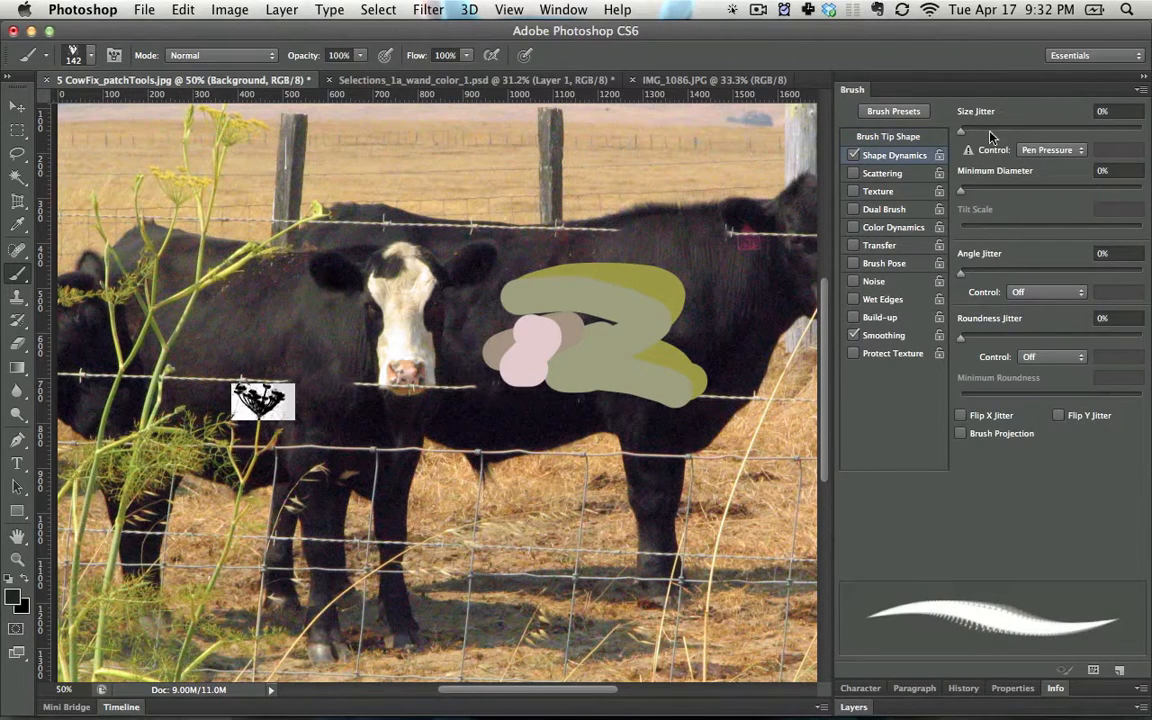
pyautogui.moveTo(990, 137); pyautogui.dragTo(1064, 133)
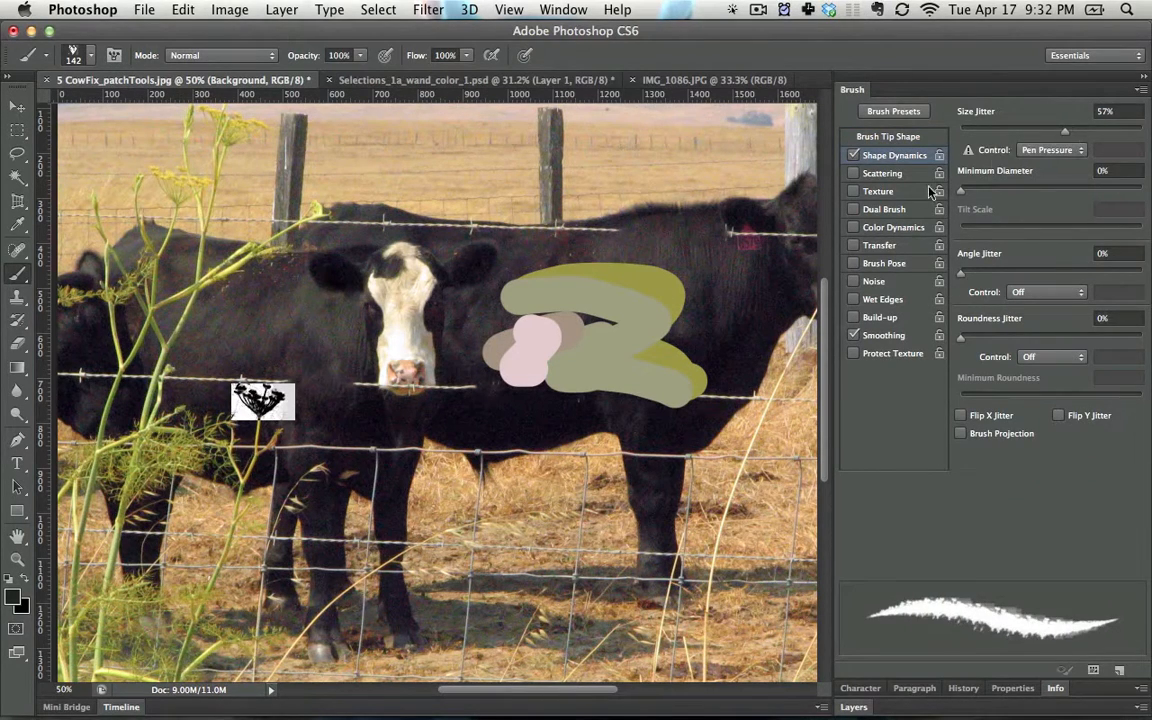
pyautogui.click(881, 175)
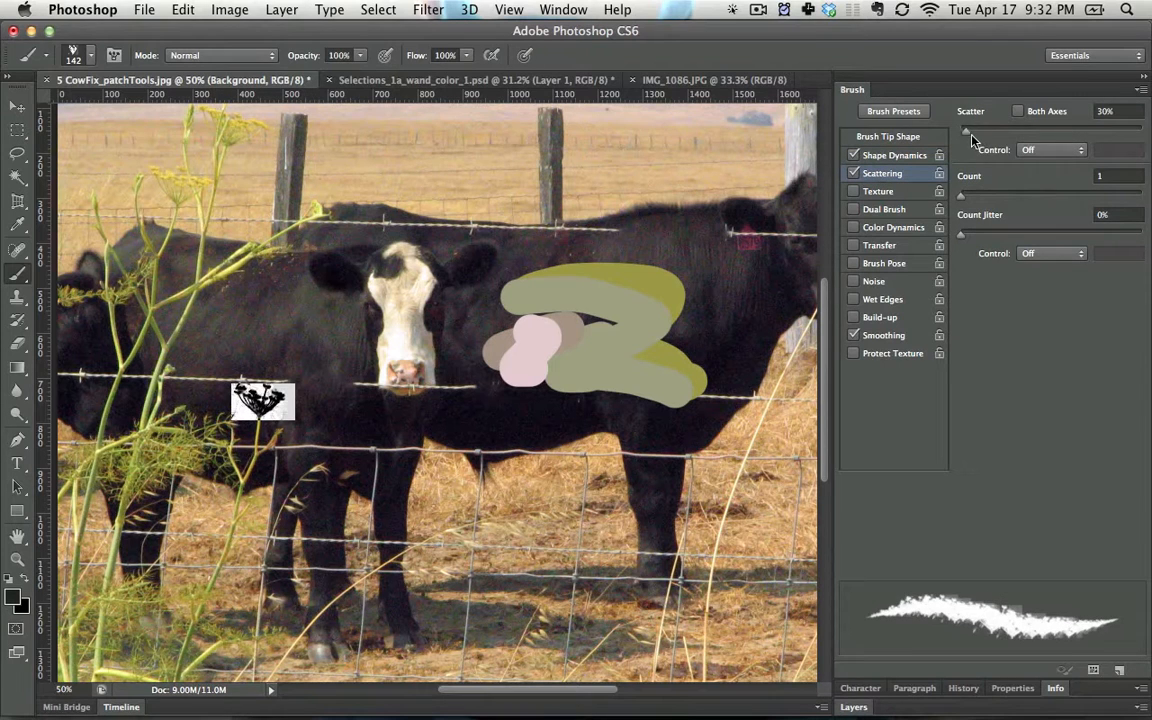
pyautogui.moveTo(967, 131); pyautogui.dragTo(1014, 131)
pyautogui.moveTo(236, 184)
pyautogui.mouseDown()
pyautogui.moveTo(690, 500)
pyautogui.moveTo(705, 430)
pyautogui.mouseUp()
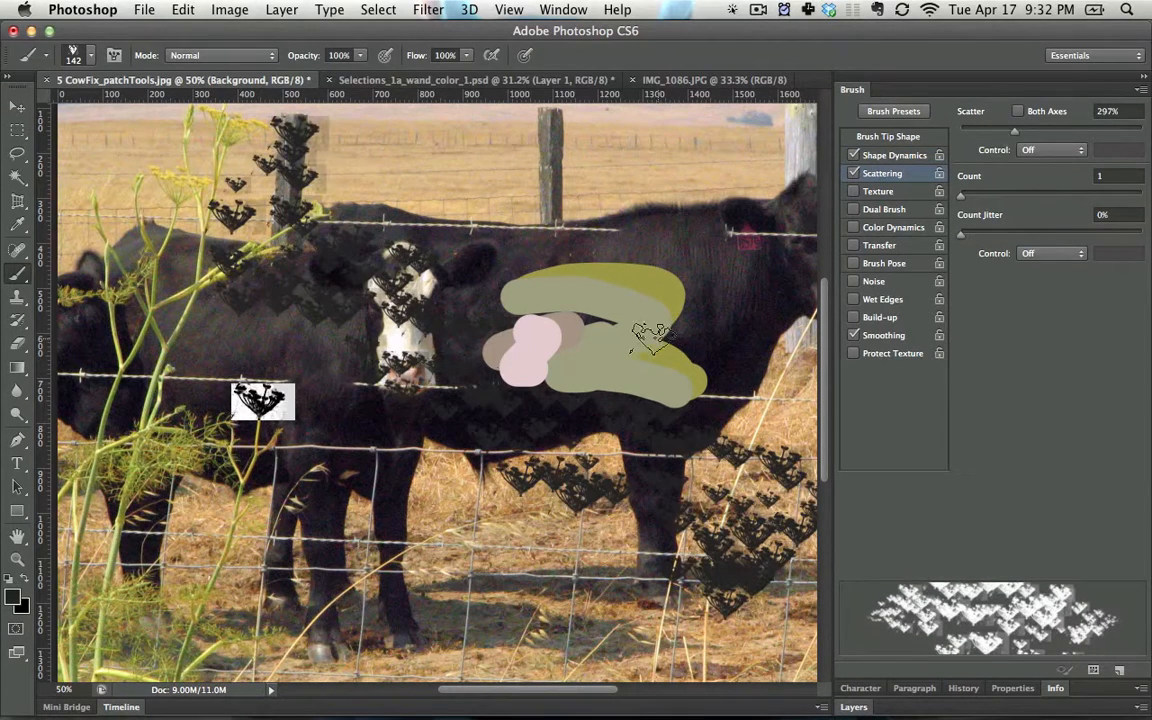
# - Enable Transfer and Brush Pose with Tilt X at -54%, and paint another trail of scattered flowers across the cow's back and field
pyautogui.click(895, 156)
pyautogui.click(885, 248)
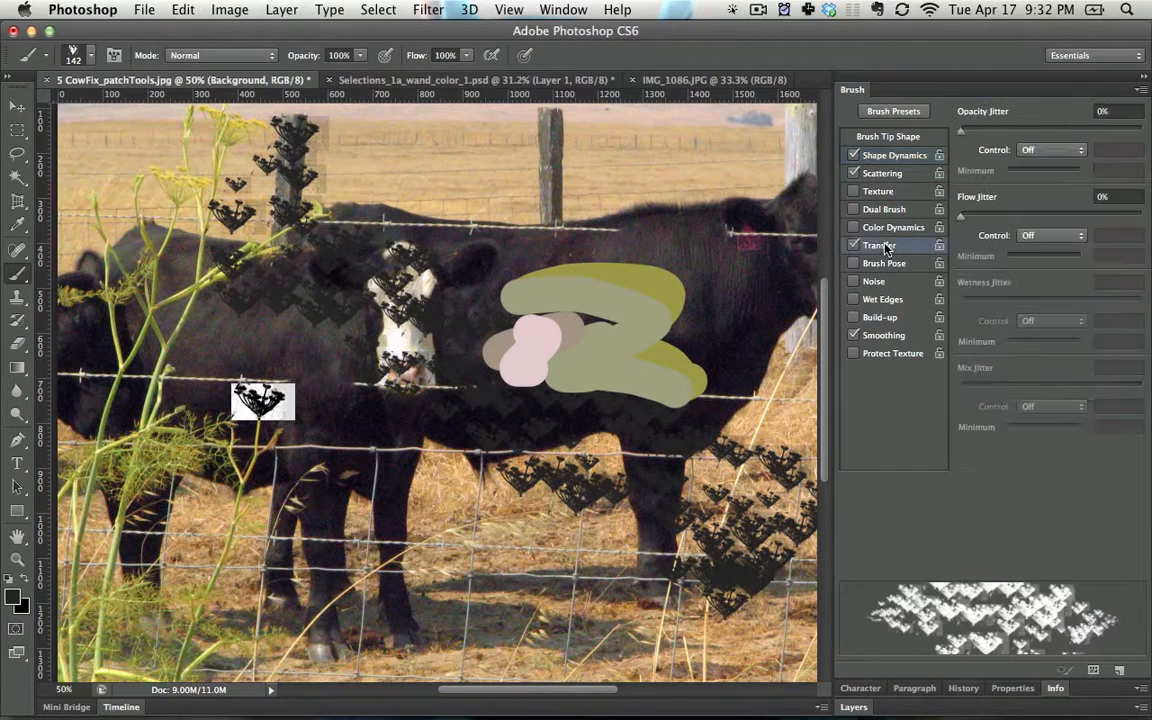
pyautogui.click(885, 263)
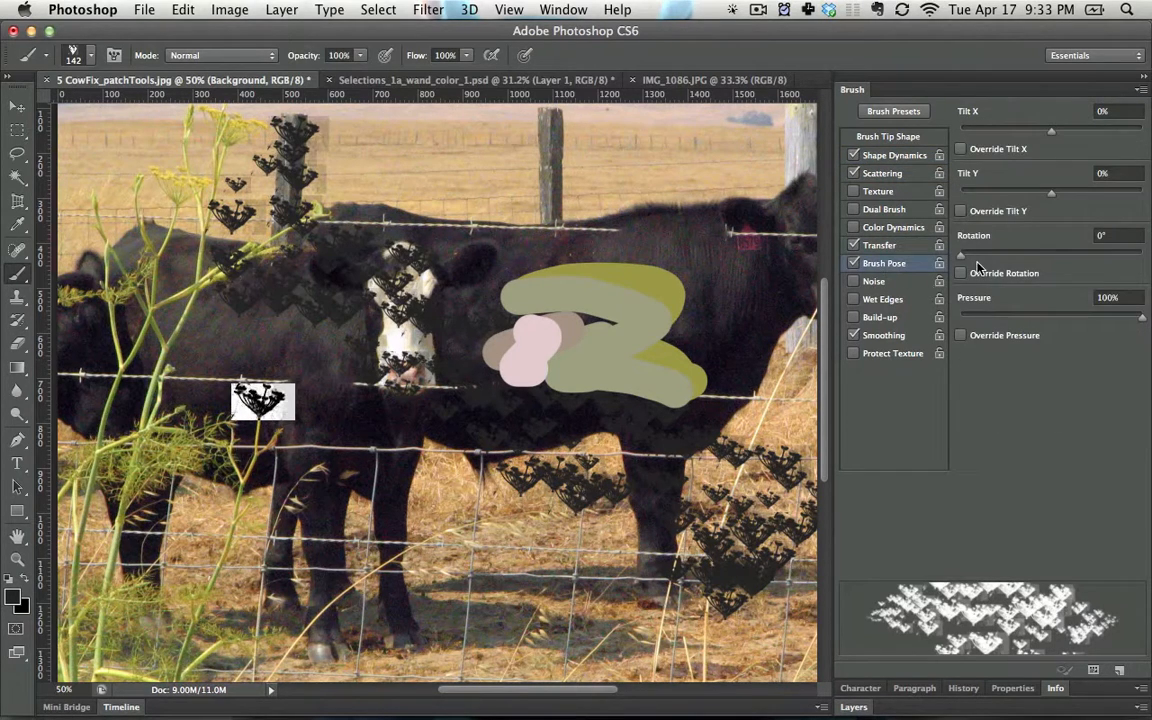
pyautogui.moveTo(1031, 131); pyautogui.dragTo(1001, 131)
pyautogui.moveTo(315, 253)
pyautogui.mouseDown()
pyautogui.moveTo(738, 206)
pyautogui.moveTo(683, 318)
pyautogui.mouseUp()
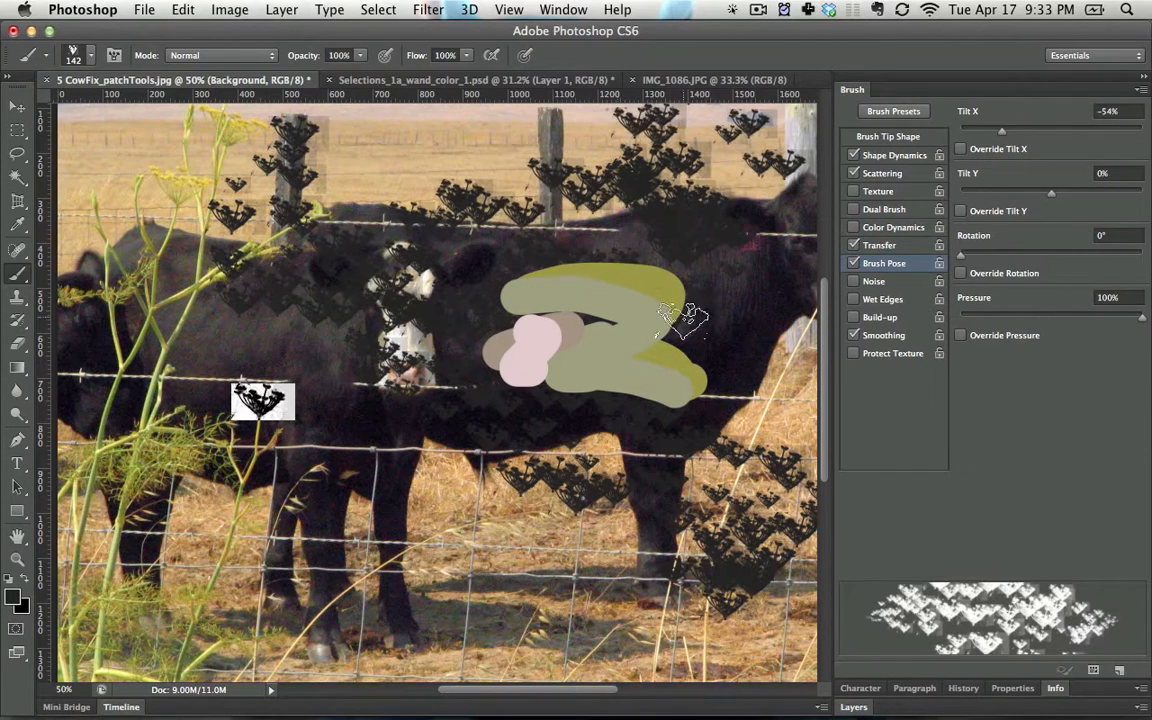
# - Set the flower brush's angle jitter to 56% and paint randomly rotated black flowers down across the cows and grass
pyautogui.click(868, 176)
pyautogui.click(884, 158)
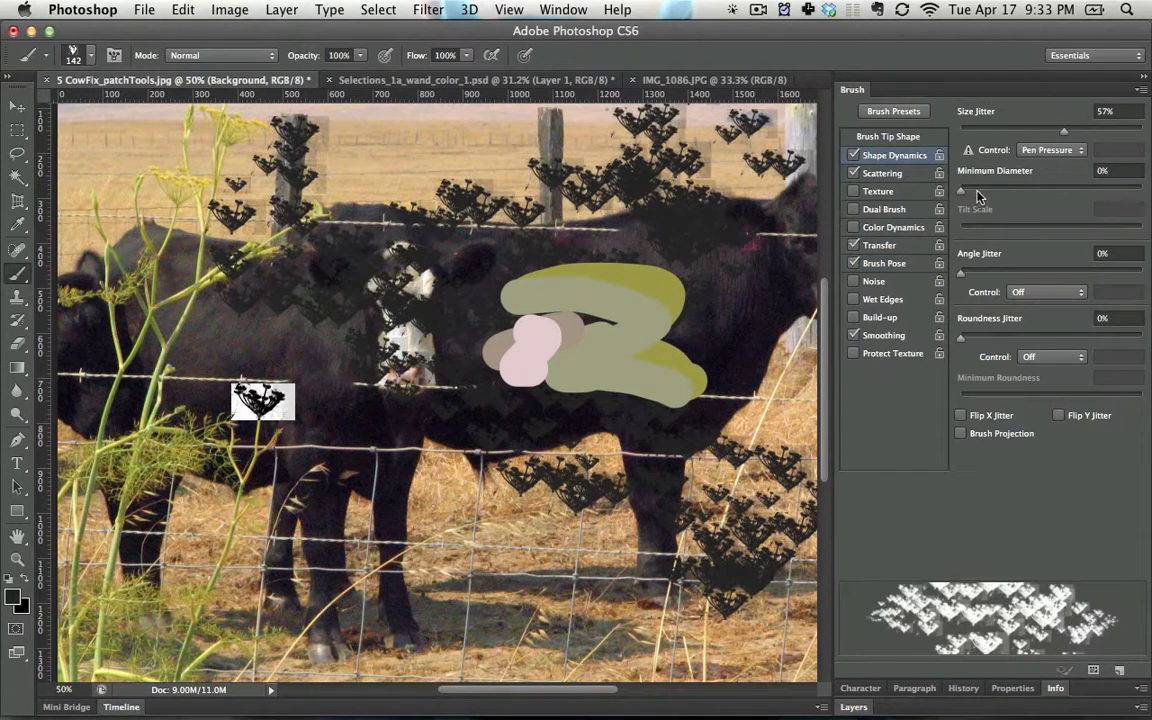
pyautogui.moveTo(963, 273); pyautogui.dragTo(1062, 271)
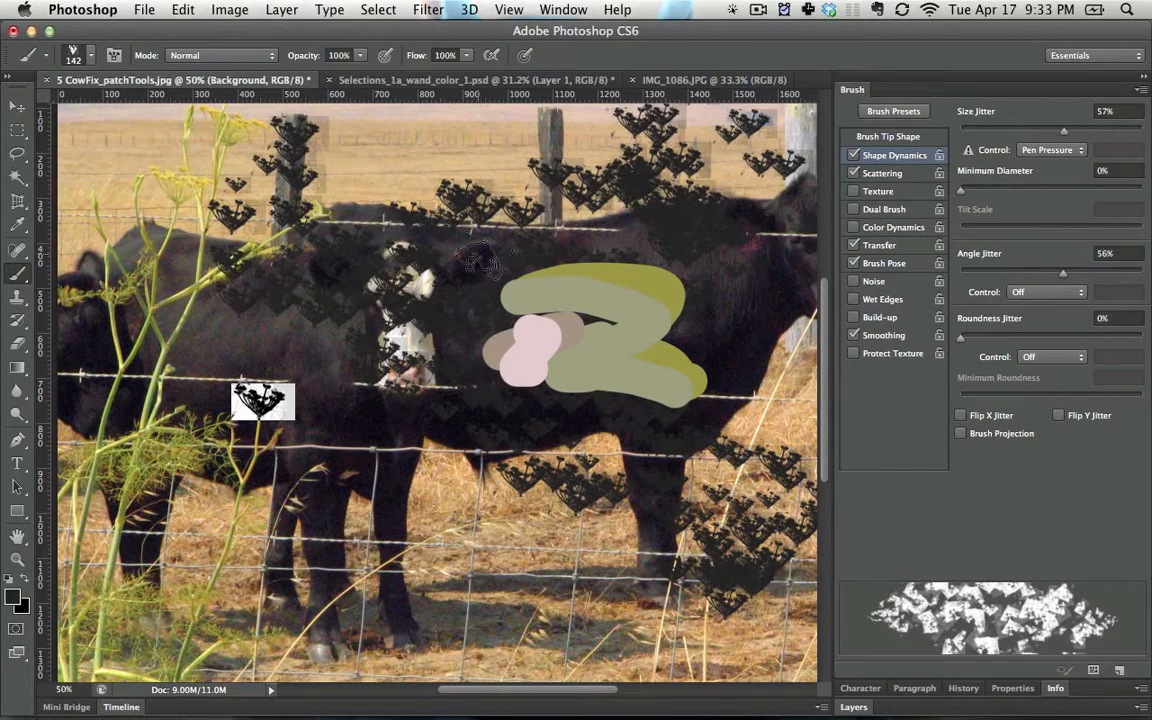
pyautogui.moveTo(512, 218)
pyautogui.mouseDown()
pyautogui.moveTo(390, 484)
pyautogui.moveTo(474, 577)
pyautogui.moveTo(460, 520)
pyautogui.mouseUp()
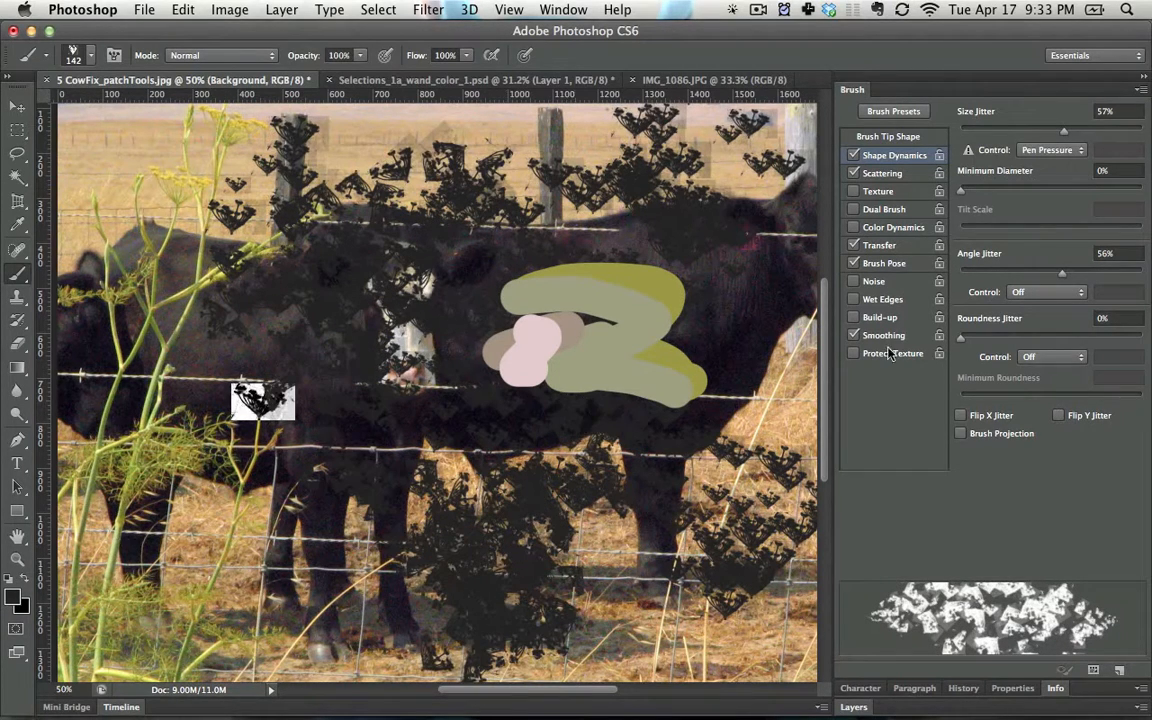
# - Enable Color Dynamics with 37% hue jitter, and set the foreground color to ff0000 and the background color to c06d6d
pyautogui.click(891, 228)
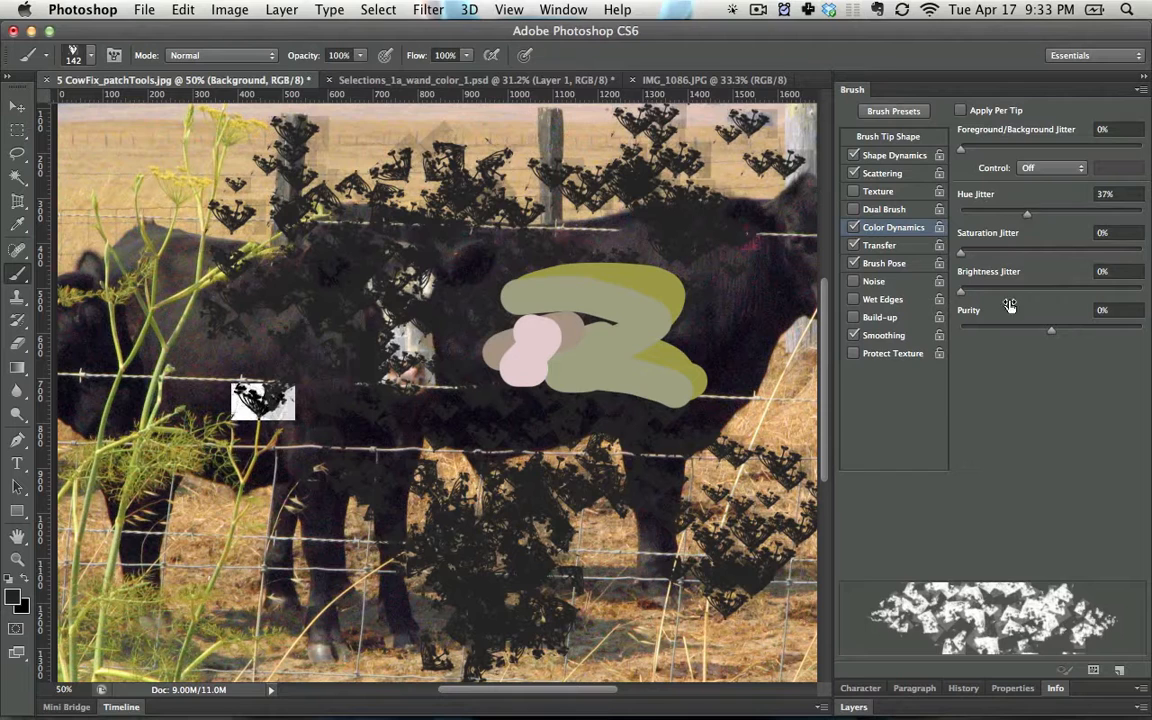
pyautogui.click(14, 601)
pyautogui.moveTo(535, 423); pyautogui.dragTo(720, 338)
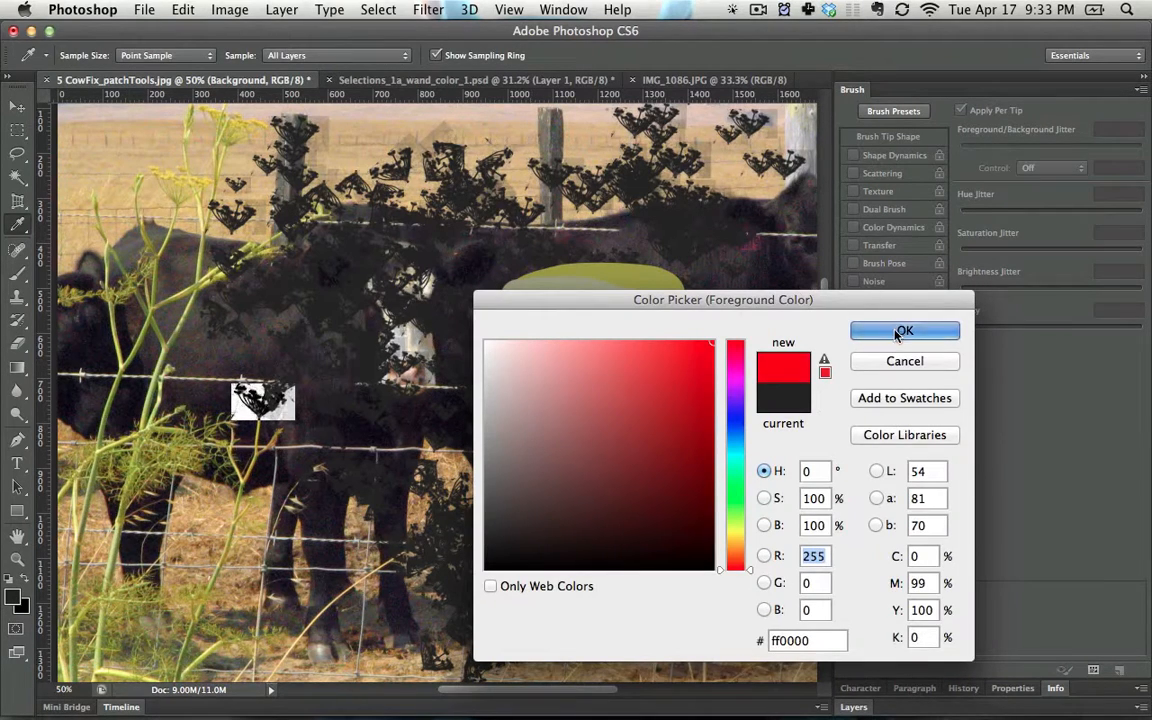
pyautogui.click(897, 333)
pyautogui.click(28, 610)
pyautogui.click(581, 396)
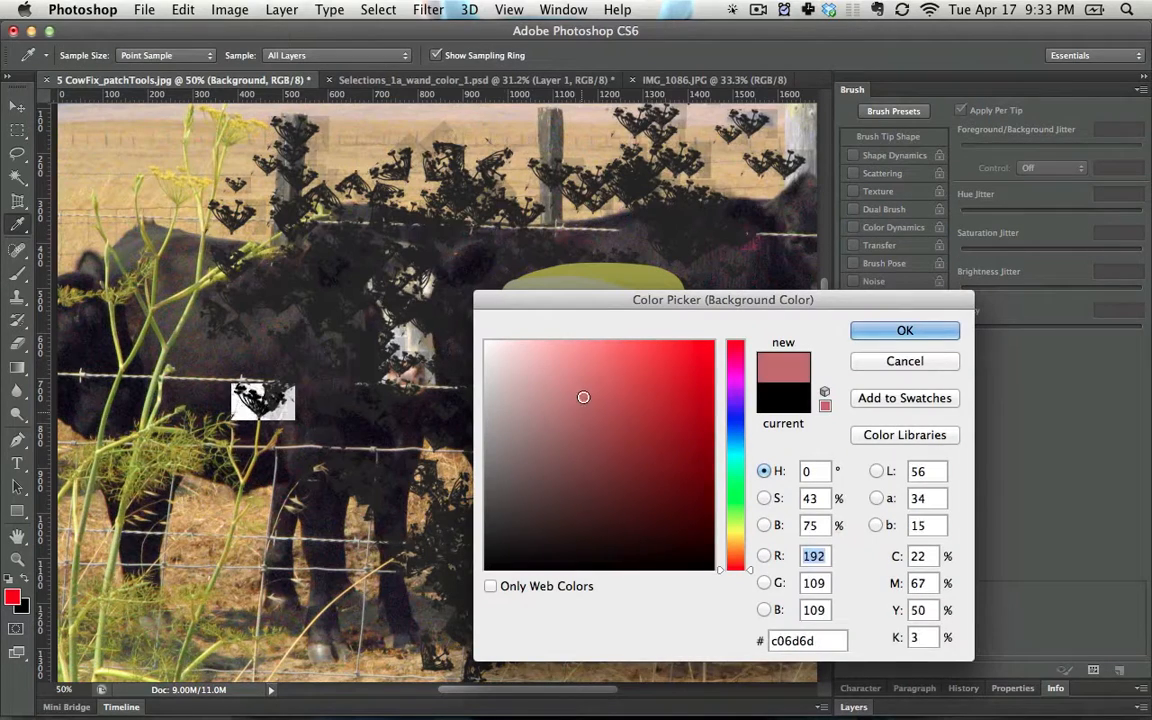
pyautogui.click(860, 338)
# - Set foreground/background jitter to 34%, hue 23%, saturation 44%, brightness 24% and purity -47%, and paint flowers across the cows
pyautogui.moveTo(575, 155)
pyautogui.mouseDown()
pyautogui.moveTo(505, 115)
pyautogui.moveTo(470, 530)
pyautogui.moveTo(500, 570)
pyautogui.mouseUp()
pyautogui.press('super+z')
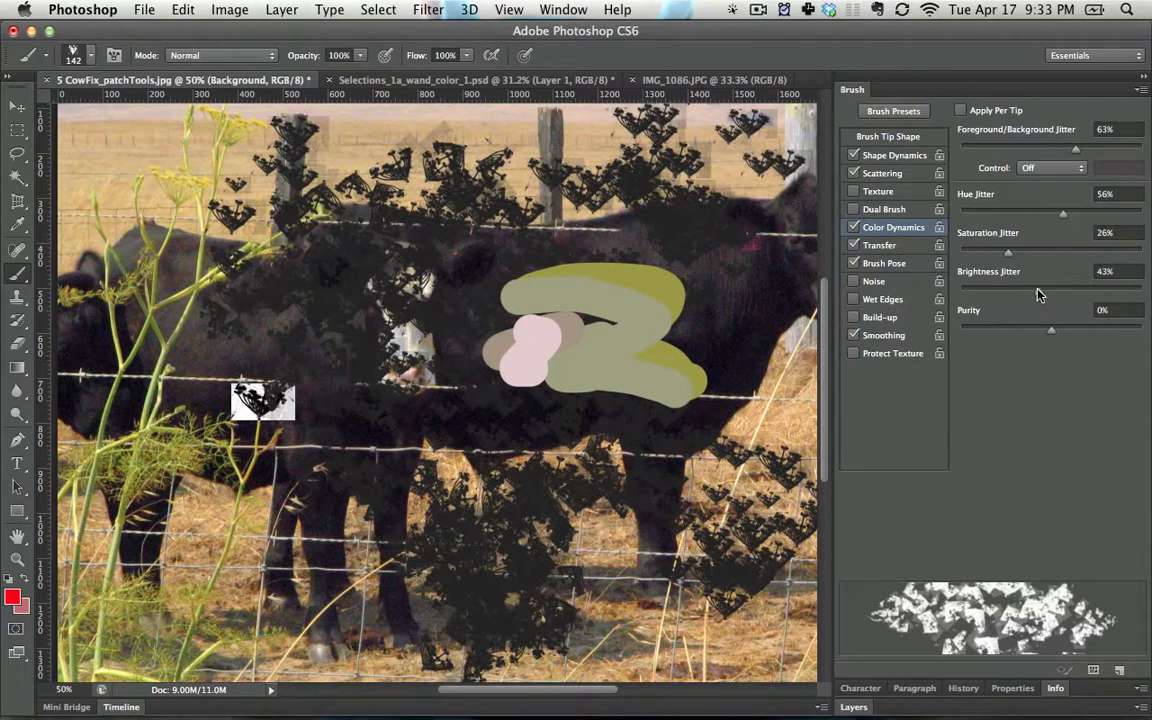
pyautogui.click(1025, 329)
pyautogui.moveTo(613, 190)
pyautogui.mouseDown()
pyautogui.moveTo(470, 390)
pyautogui.moveTo(300, 430)
pyautogui.mouseUp()
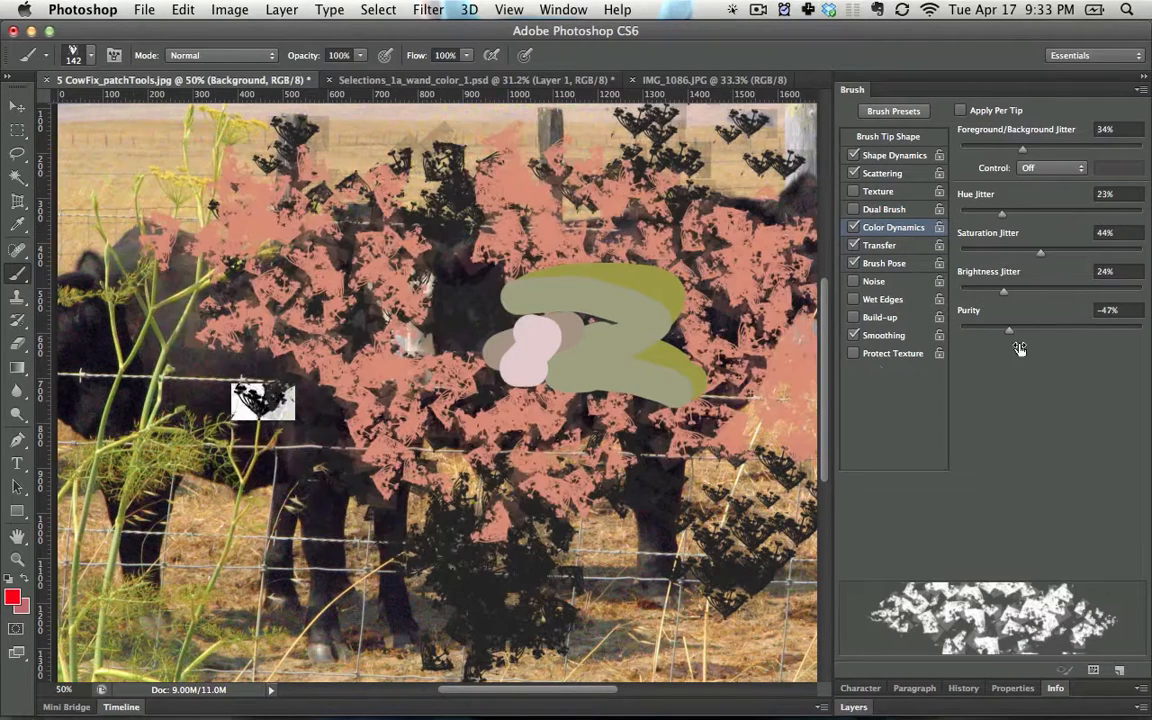
# - Revisit the Shape Dynamics settings and paint further strokes of scattered flowers over the cows and grass
pyautogui.click(893, 156)
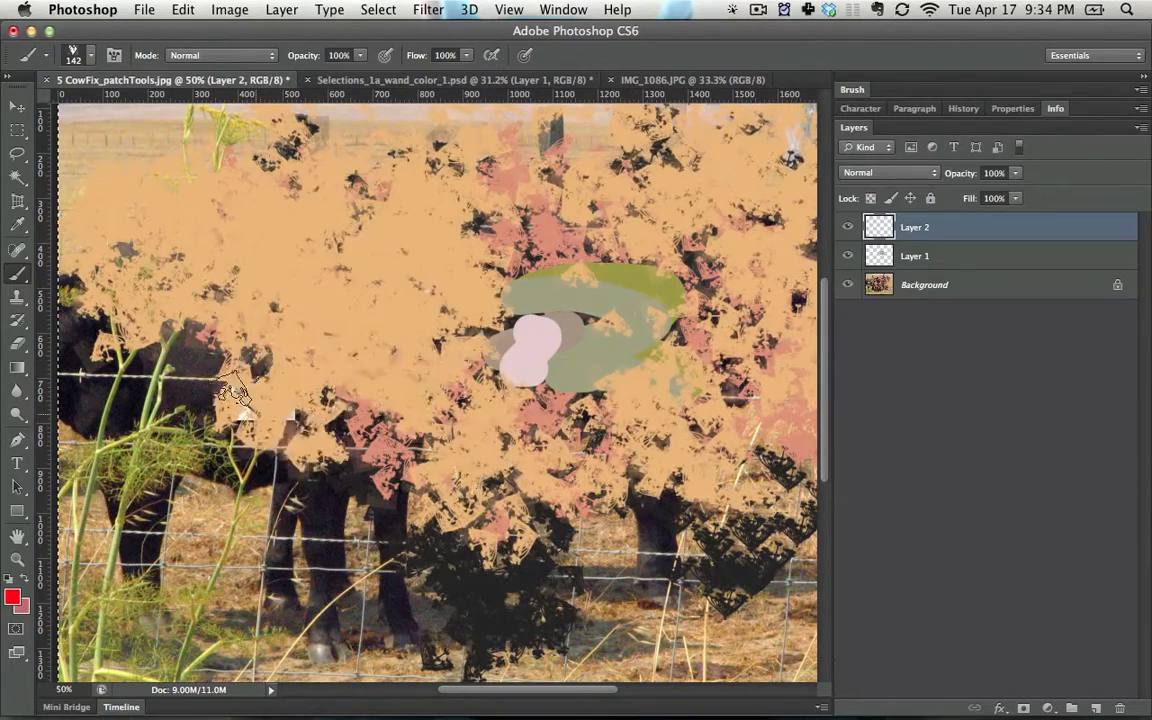
pyautogui.moveTo(200, 340); pyautogui.dragTo(265, 500)
pyautogui.moveTo(512, 616)
pyautogui.mouseDown()
pyautogui.moveTo(255, 495)
pyautogui.moveTo(680, 500)
pyautogui.moveTo(620, 480)
pyautogui.moveTo(40, 410)
pyautogui.mouseUp()
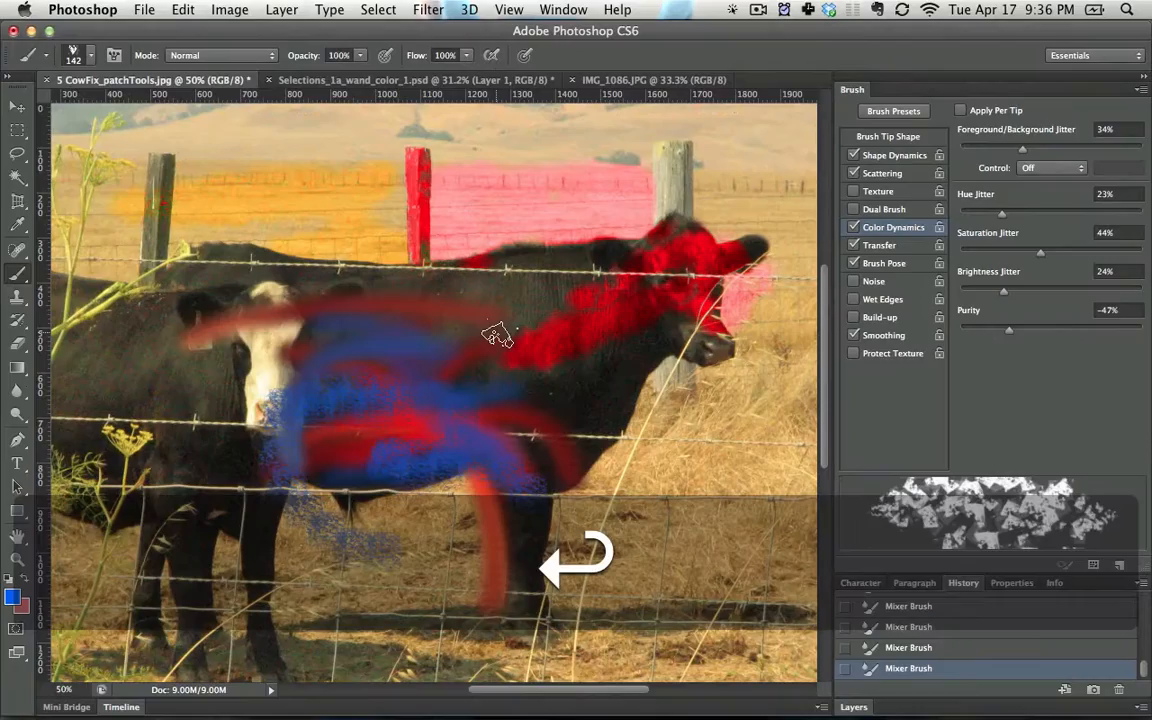
# - Paint a blue flower stroke over the black cow and turn on Apply Per Tip in Color Dynamics
pyautogui.moveTo(496, 329)
pyautogui.mouseDown()
pyautogui.moveTo(285, 343)
pyautogui.moveTo(528, 345)
pyautogui.moveTo(367, 388)
pyautogui.moveTo(410, 545)
pyautogui.moveTo(342, 500)
pyautogui.moveTo(362, 492)
pyautogui.moveTo(335, 408)
pyautogui.moveTo(584, 415)
pyautogui.mouseUp()
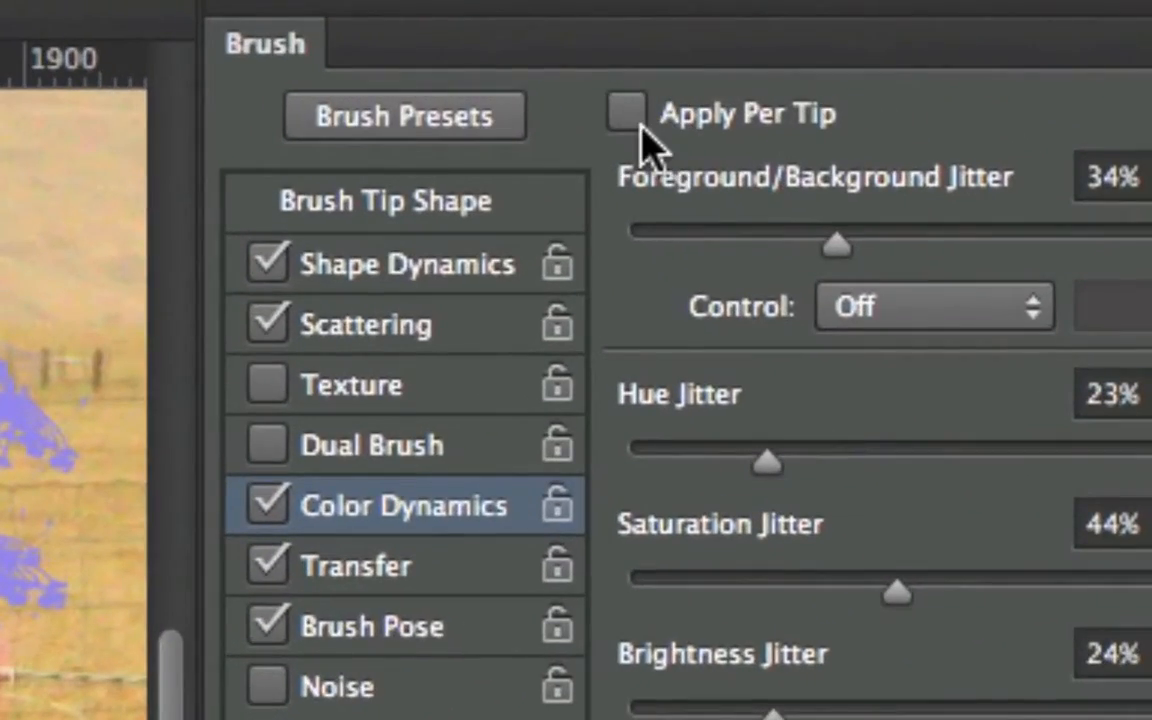
pyautogui.click(630, 116)
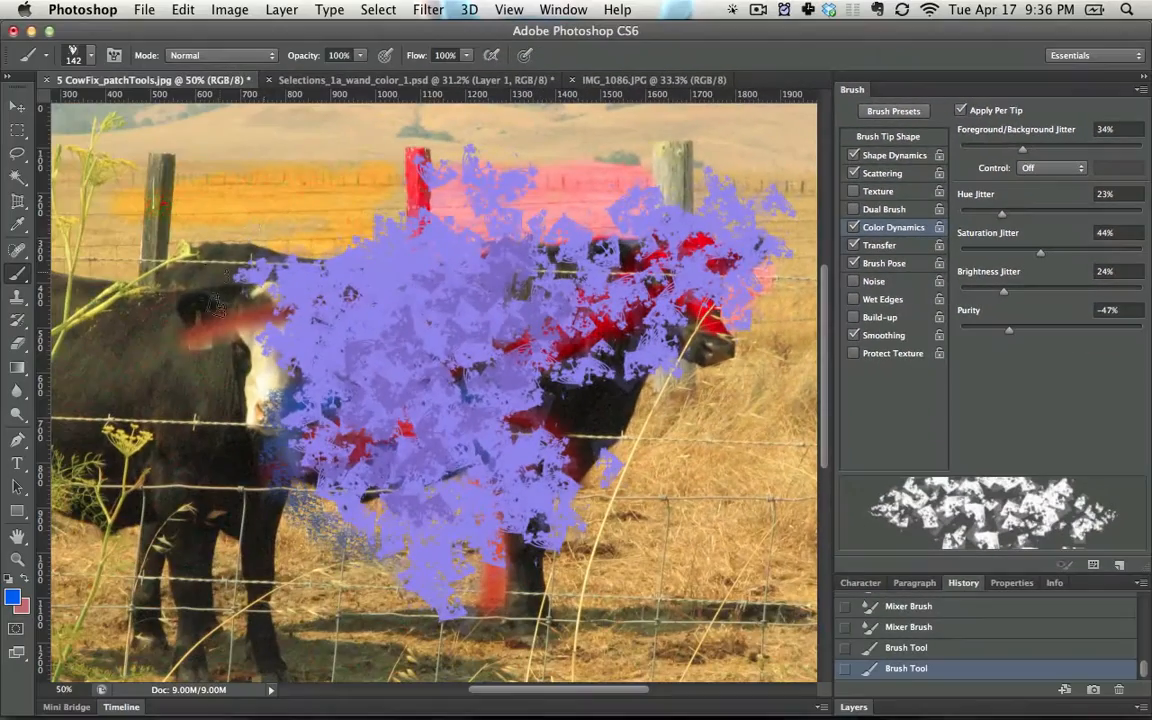
# - Cover Layer 2 with overlapping flower strokes in varying orange, salmon and red tones
pyautogui.moveTo(460, 170)
pyautogui.mouseDown()
pyautogui.moveTo(390, 130)
pyautogui.moveTo(260, 230)
pyautogui.moveTo(380, 290)
pyautogui.moveTo(340, 495)
pyautogui.moveTo(371, 459)
pyautogui.mouseUp()
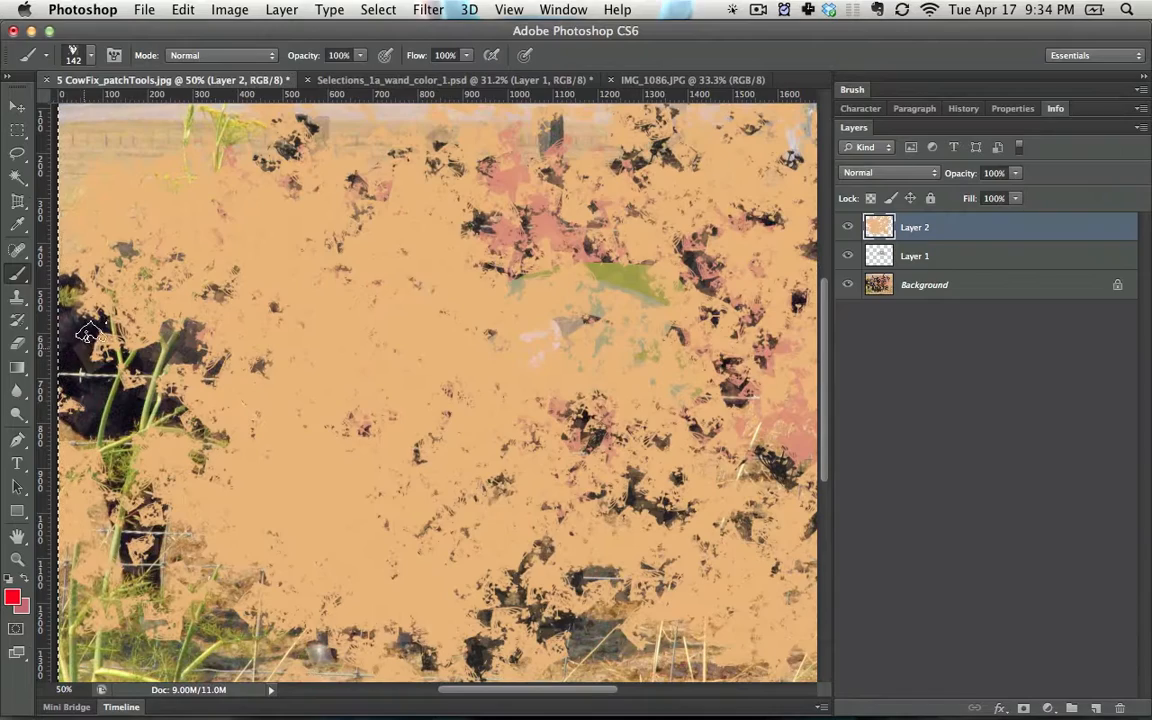
pyautogui.moveTo(640, 180)
pyautogui.mouseDown()
pyautogui.moveTo(650, 300)
pyautogui.moveTo(210, 440)
pyautogui.moveTo(590, 568)
pyautogui.moveTo(608, 428)
pyautogui.moveTo(316, 156)
pyautogui.moveTo(560, 140)
pyautogui.moveTo(330, 190)
pyautogui.moveTo(565, 590)
pyautogui.moveTo(690, 480)
pyautogui.moveTo(640, 290)
pyautogui.mouseUp()
pyautogui.click(243, 578)
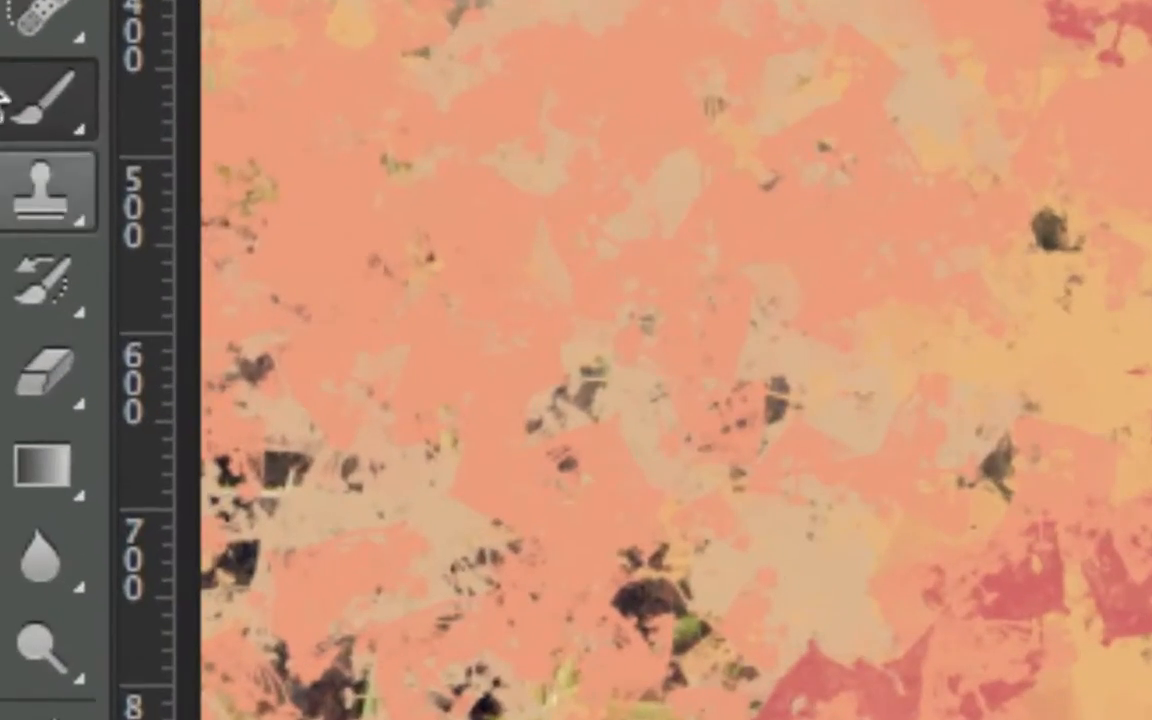
# - Switch to the Pencil tool, try a 1 px test line on Layer 2 and undo it
pyautogui.click(32, 252)
pyautogui.click(248, 178)
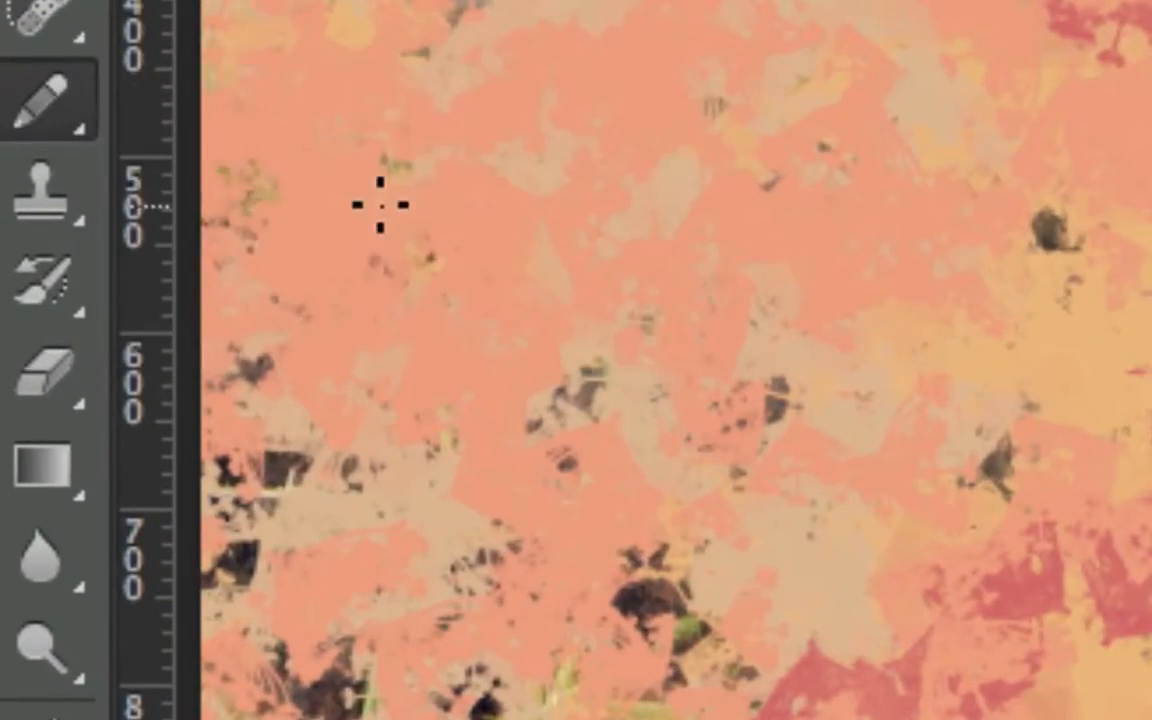
pyautogui.moveTo(380, 200)
pyautogui.mouseDown()
pyautogui.moveTo(717, 52)
pyautogui.moveTo(427, 342)
pyautogui.moveTo(545, 337)
pyautogui.mouseUp()
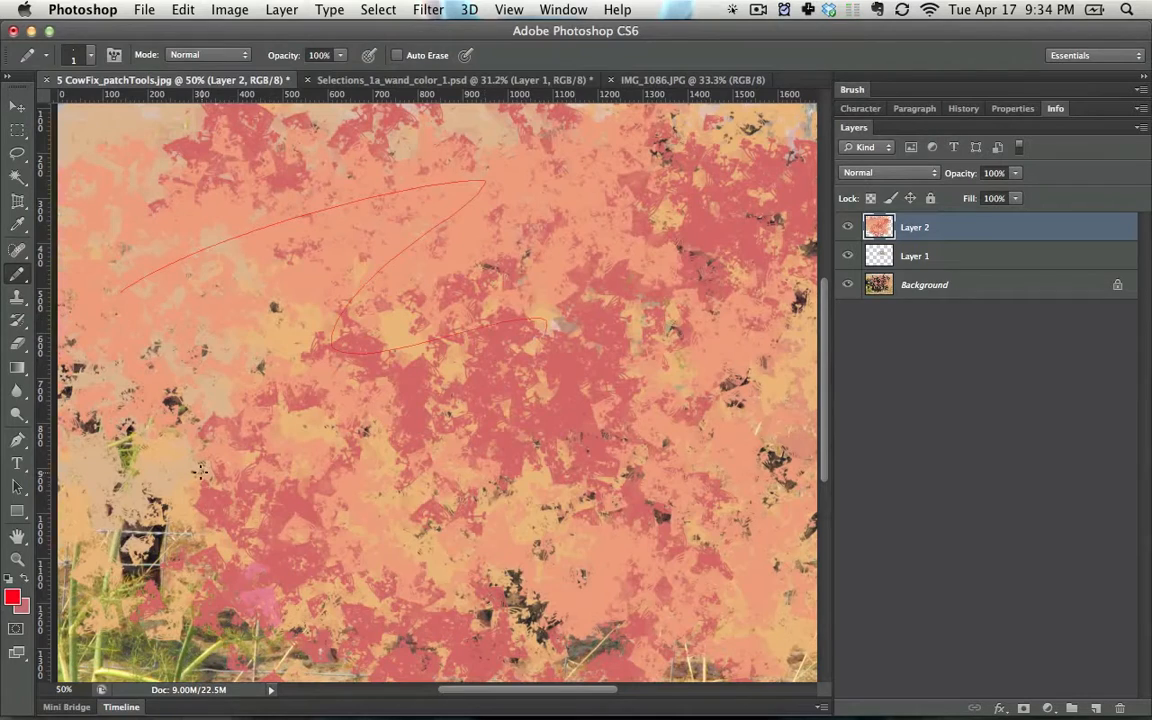
pyautogui.press('super+z')
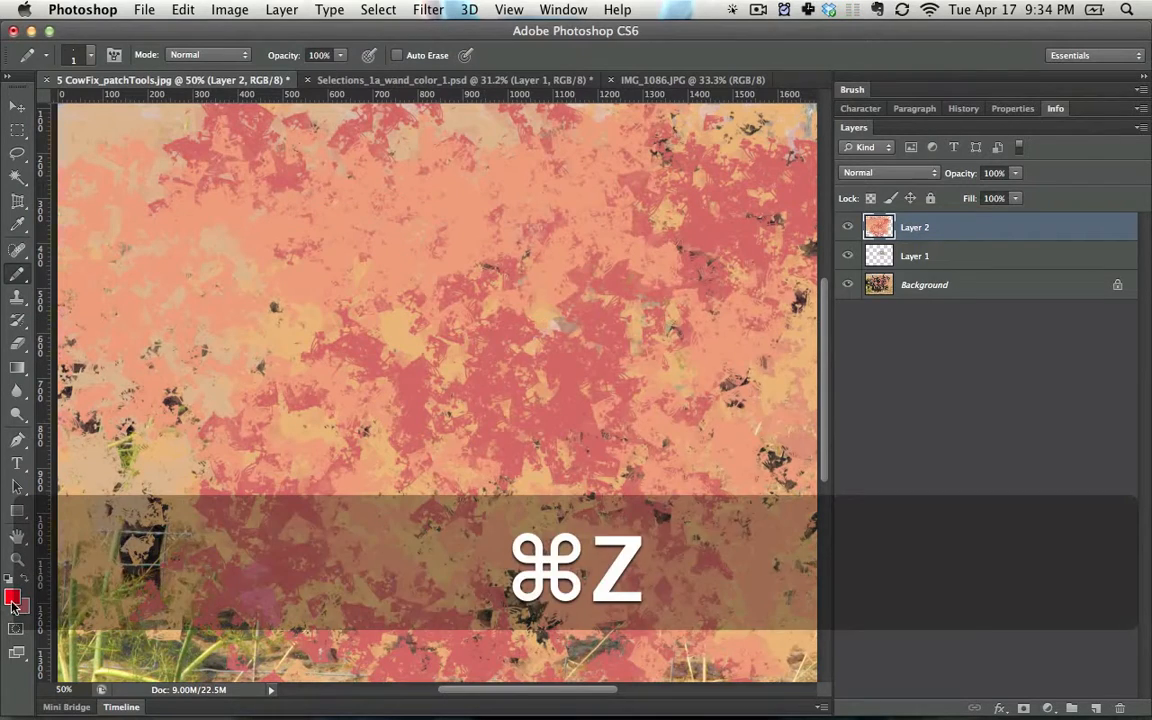
# - Set the foreground color to near-black and enlarge the pencil tip to 15 px
pyautogui.click(12, 597)
pyautogui.click(518, 538)
pyautogui.click(869, 334)
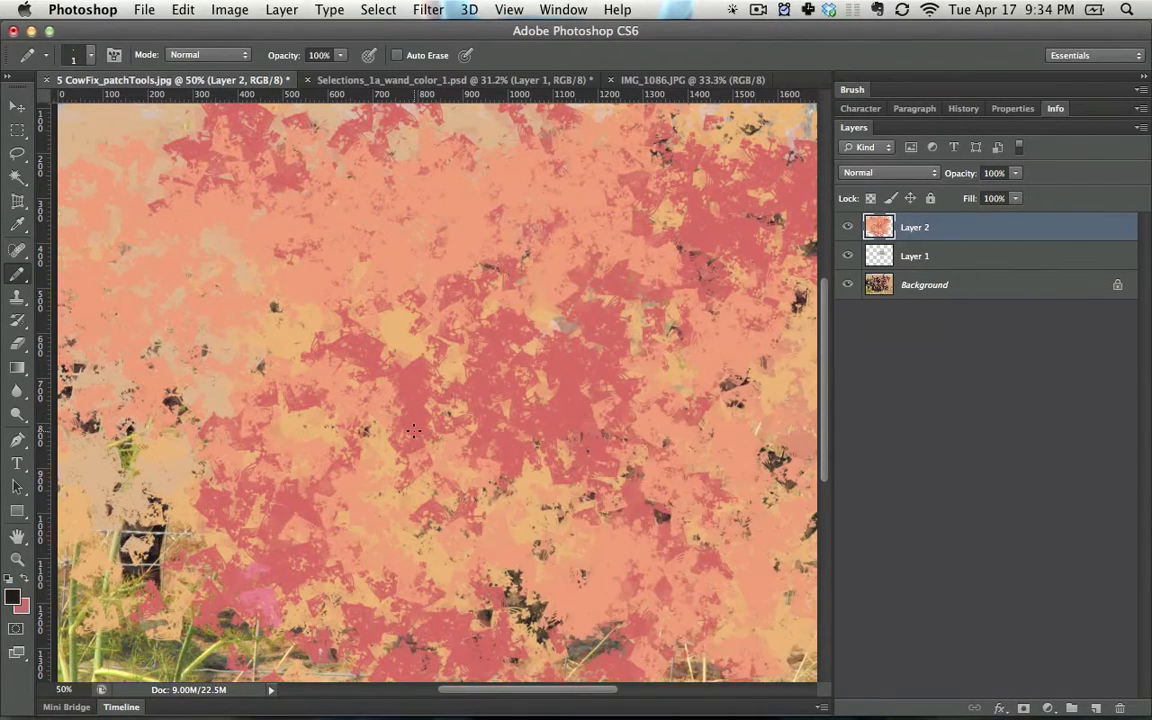
pyautogui.press(']')
pyautogui.press(']')
pyautogui.press(']')
pyautogui.press(']')
pyautogui.press(']')
pyautogui.press(']')
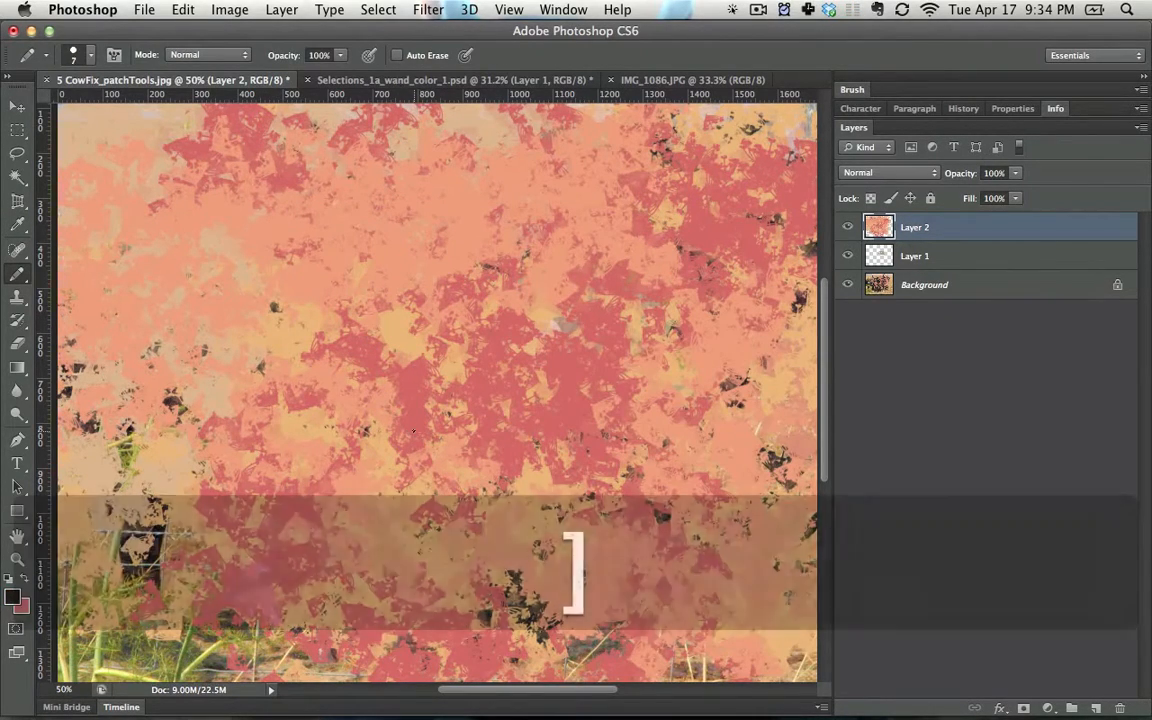
# - Draw a curved arrow pointing to a cartoon face with two eyes, eyebrows and a wide open mouth
pyautogui.moveTo(257, 280)
pyautogui.mouseDown()
pyautogui.moveTo(645, 268)
pyautogui.moveTo(512, 432)
pyautogui.mouseUp()
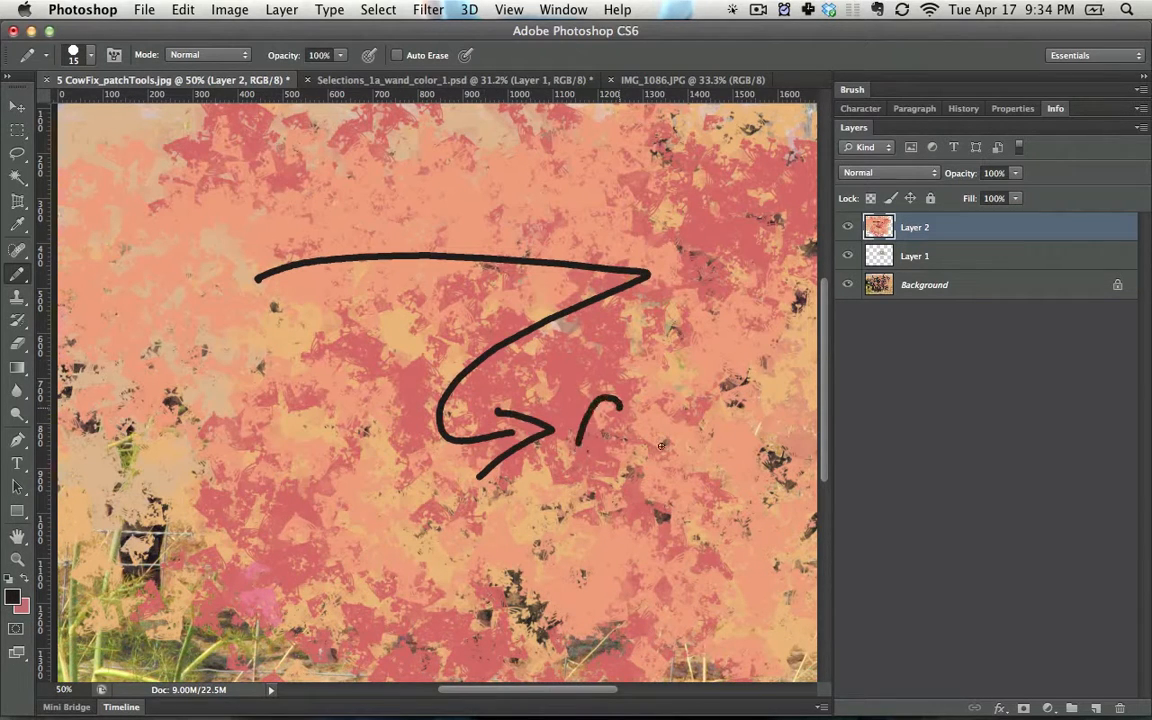
pyautogui.moveTo(661, 446); pyautogui.dragTo(585, 430)
pyautogui.moveTo(576, 379); pyautogui.dragTo(698, 381)
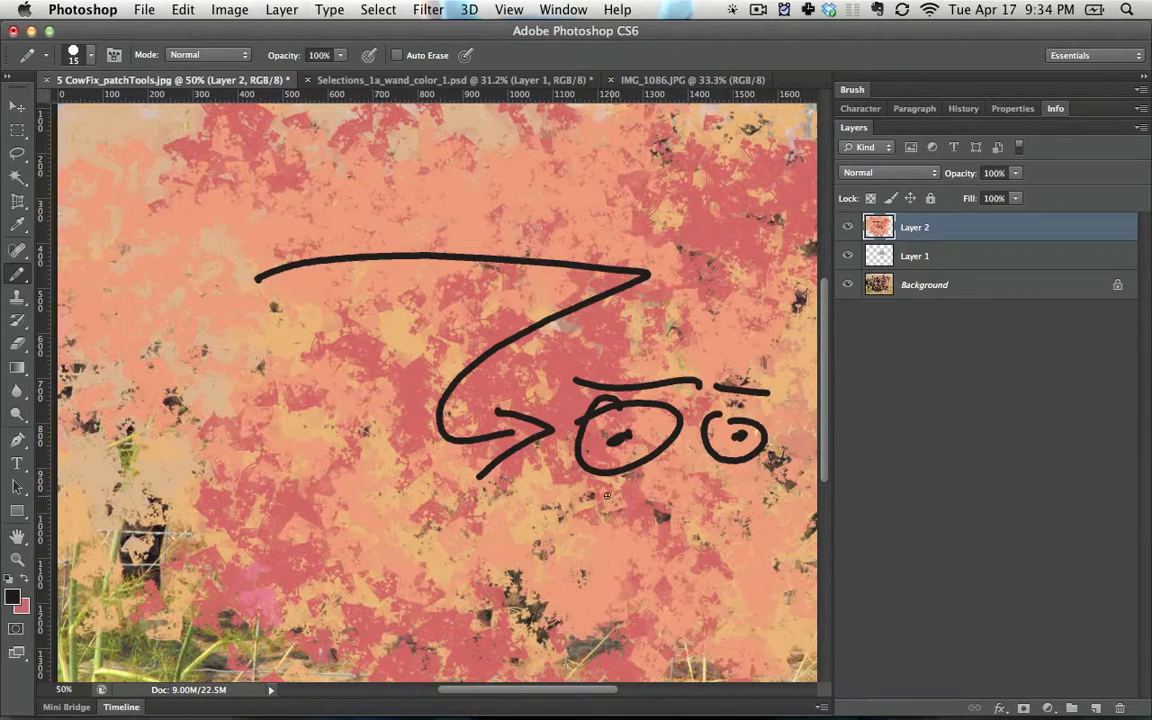
pyautogui.moveTo(597, 484); pyautogui.dragTo(802, 482)
pyautogui.moveTo(809, 547)
pyautogui.mouseDown()
pyautogui.moveTo(617, 576)
pyautogui.moveTo(611, 532)
pyautogui.mouseUp()
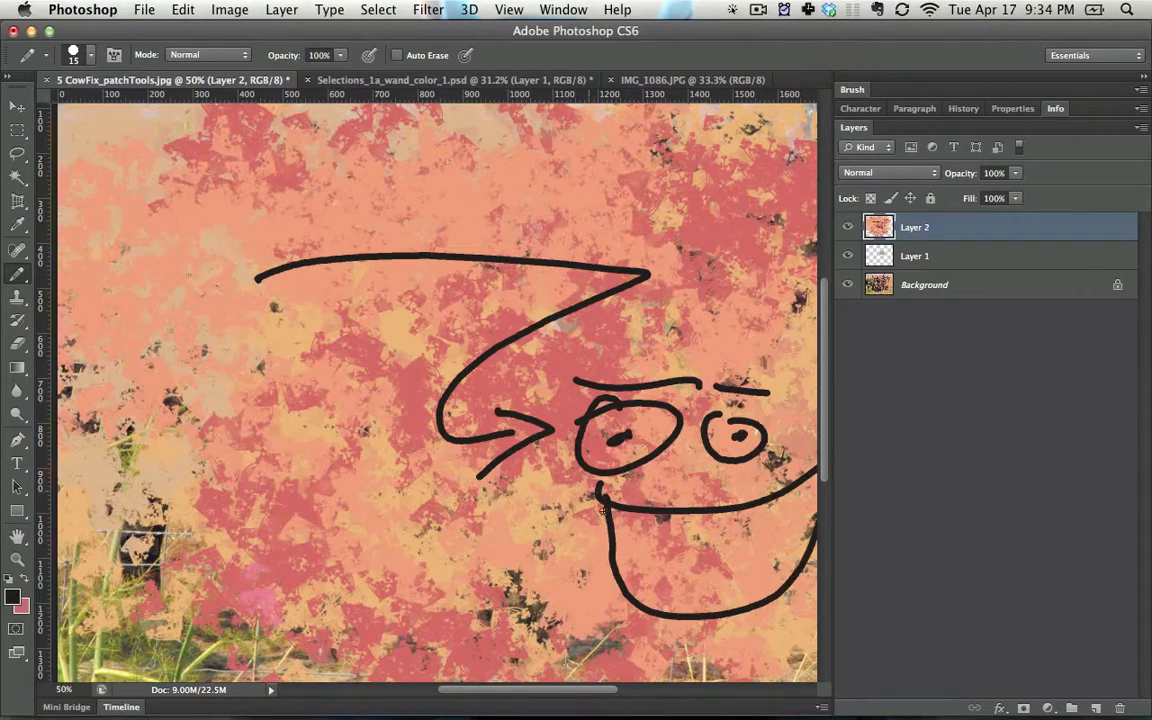
# - Choose the Color Replacement tool and revert the image to its original 5 CowFix_patchTools.jpg history snapshot
pyautogui.click(15, 283)
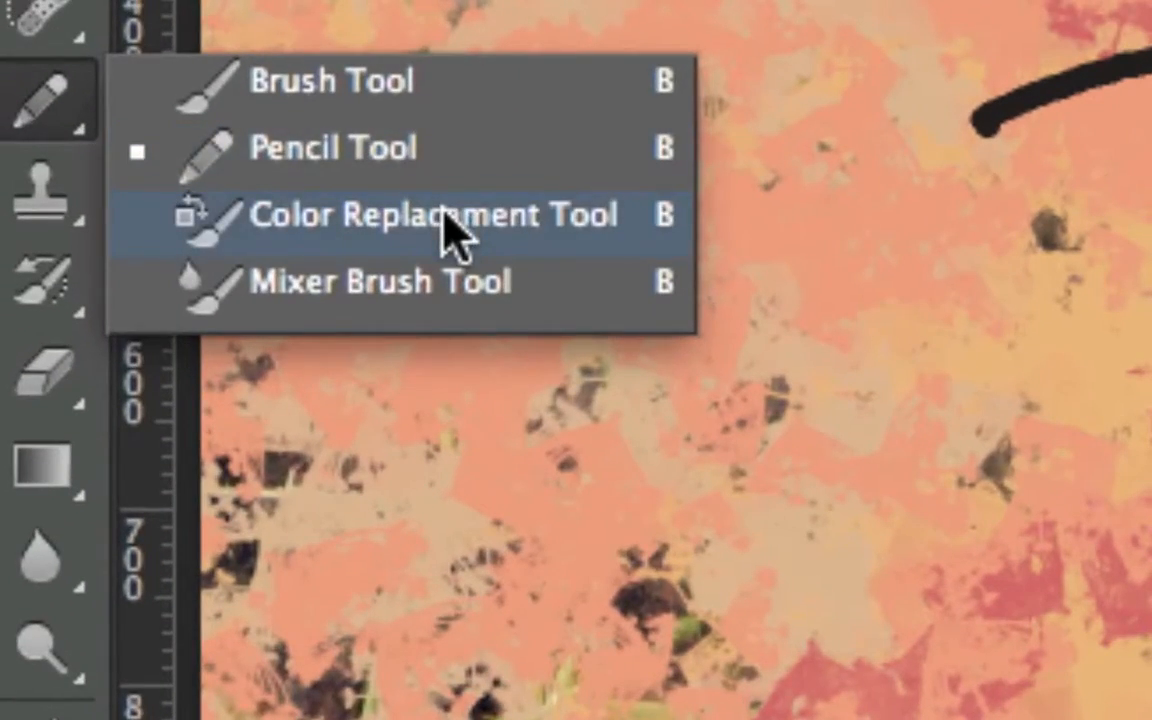
pyautogui.click(447, 232)
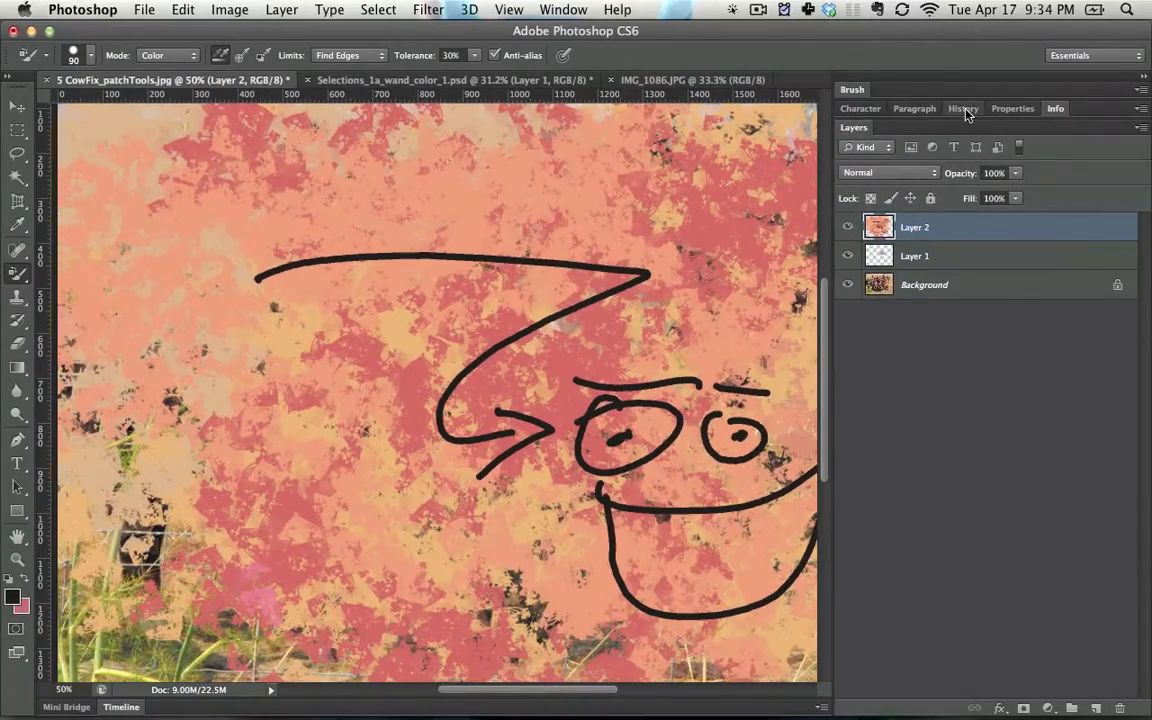
pyautogui.click(963, 109)
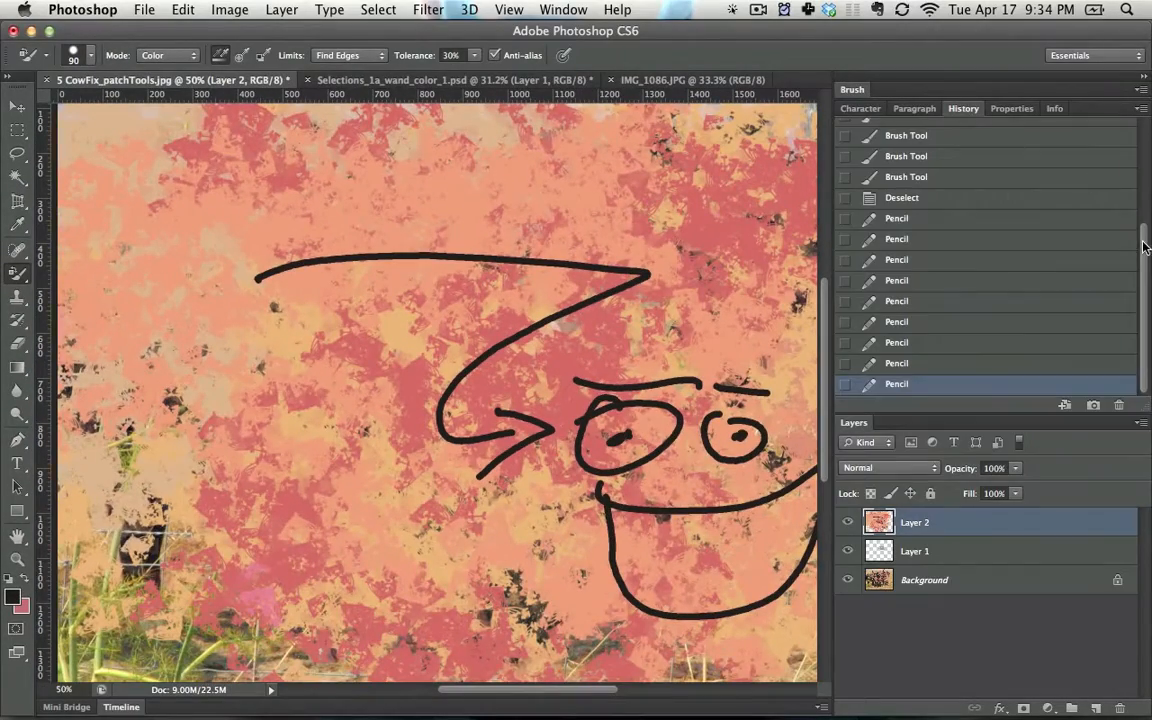
pyautogui.scroll(10, 1030, 222)
pyautogui.click(1027, 125)
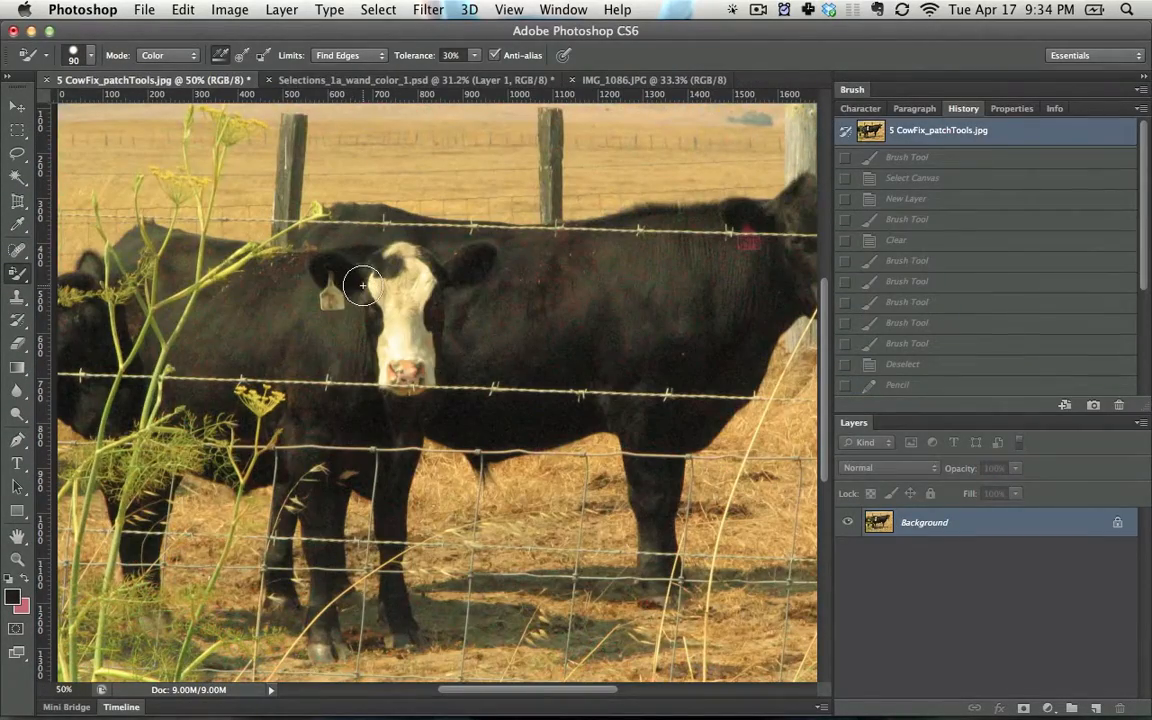
# - Set the foreground color to ff0000 and recolor the field between the middle and far-right fence posts
pyautogui.press('space')
pyautogui.moveTo(365, 260); pyautogui.dragTo(216, 266)
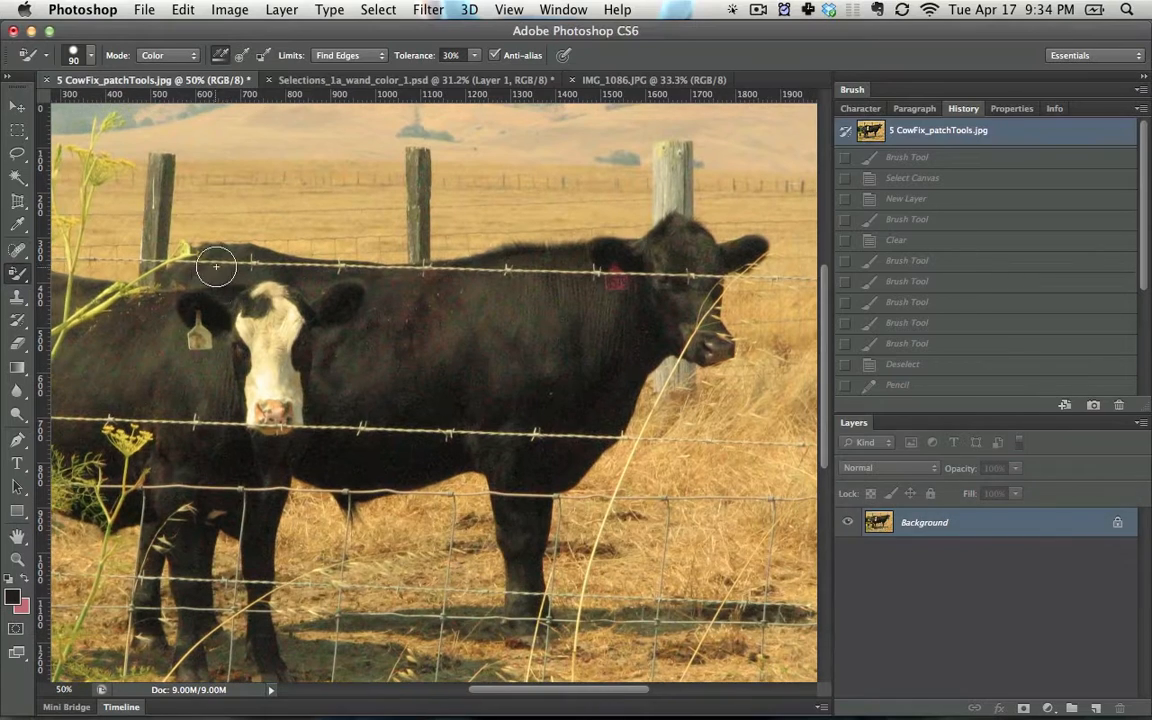
pyautogui.click(5, 598)
pyautogui.click(712, 320)
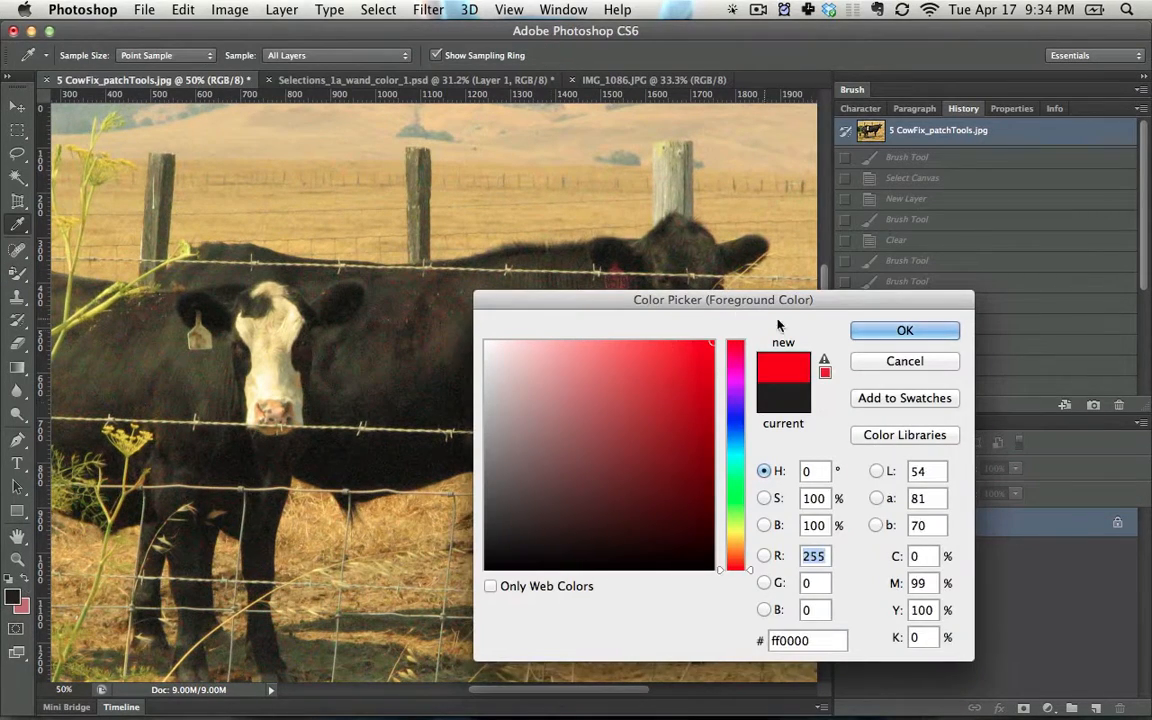
pyautogui.click(862, 332)
pyautogui.moveTo(515, 186)
pyautogui.mouseDown()
pyautogui.moveTo(446, 212)
pyautogui.moveTo(486, 251)
pyautogui.moveTo(533, 221)
pyautogui.moveTo(662, 231)
pyautogui.moveTo(547, 230)
pyautogui.moveTo(591, 189)
pyautogui.moveTo(646, 188)
pyautogui.mouseUp()
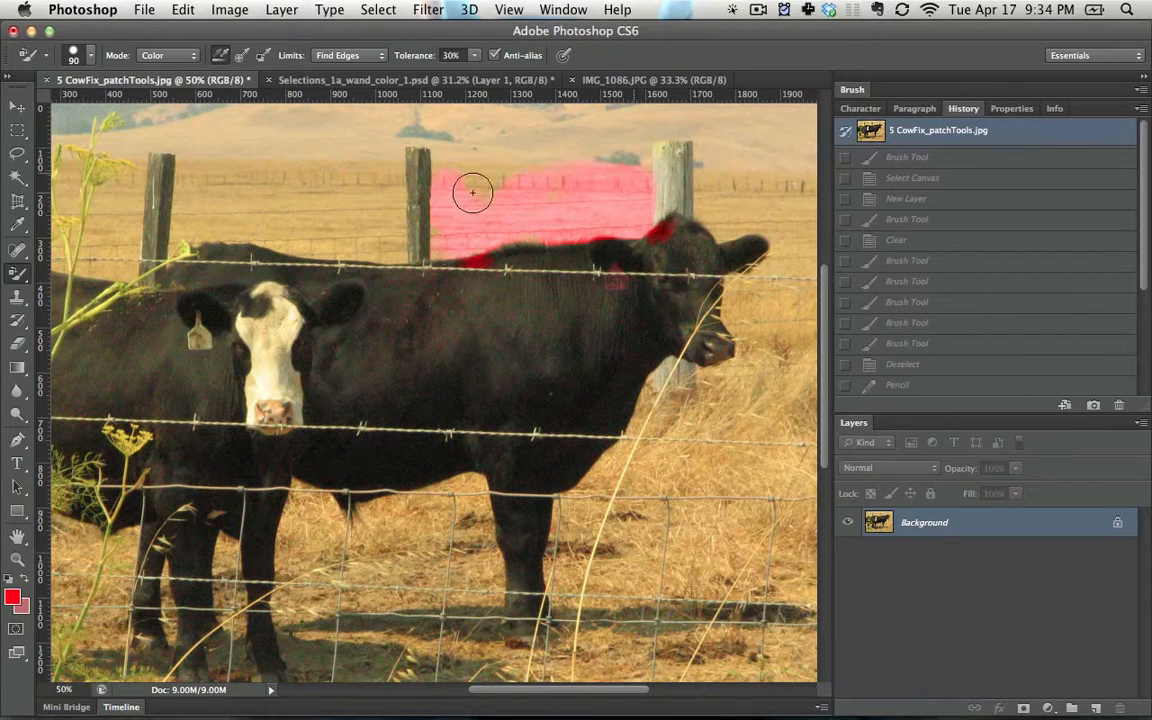
# - Extend the red recoloring to the field's left edge and over the middle fence post
pyautogui.moveTo(468, 180); pyautogui.dragTo(425, 180)
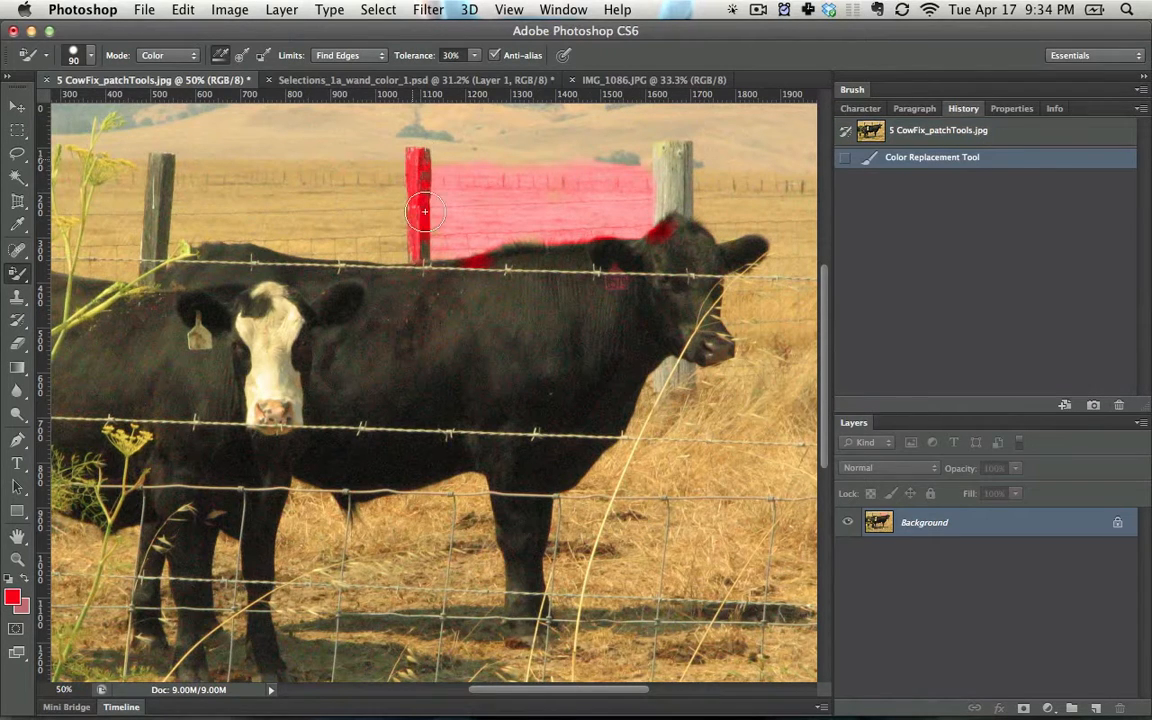
pyautogui.moveTo(435, 239); pyautogui.dragTo(395, 216)
pyautogui.rightClick(447, 212)
pyautogui.click(430, 206)
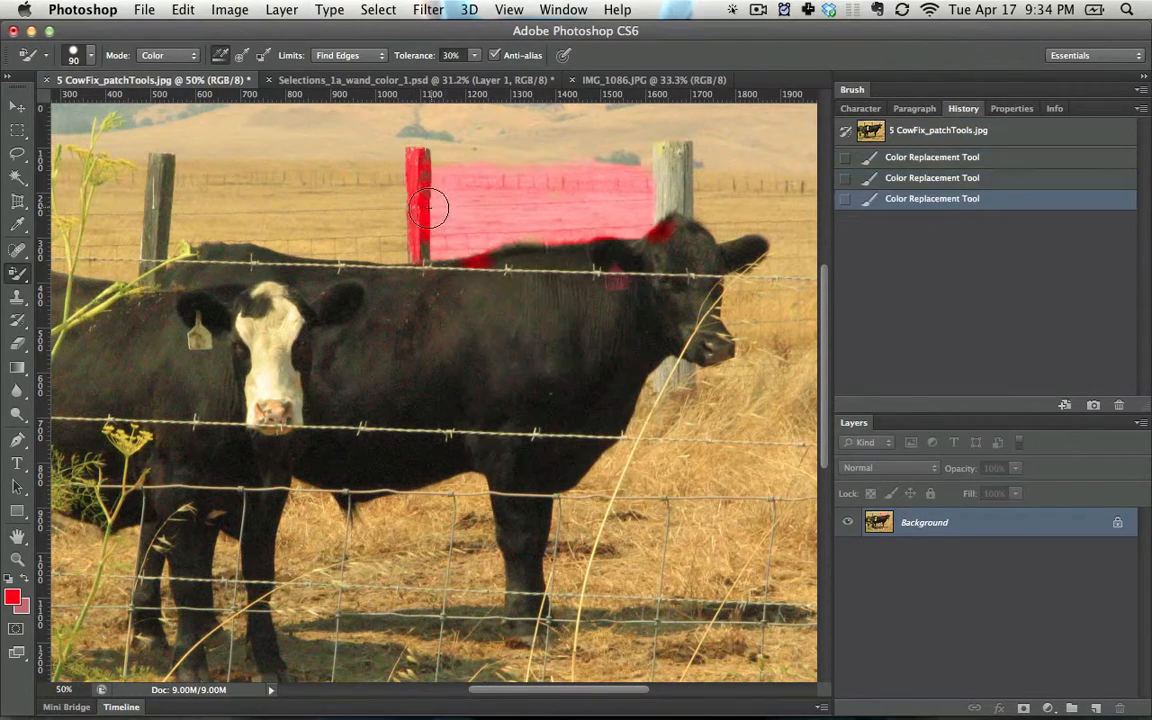
# - Set the color replacement mode to Saturation and paint over the field between the left and middle fence posts
pyautogui.click(185, 58)
pyautogui.click(182, 42)
pyautogui.moveTo(340, 178)
pyautogui.mouseDown()
pyautogui.moveTo(211, 191)
pyautogui.moveTo(429, 249)
pyautogui.mouseUp()
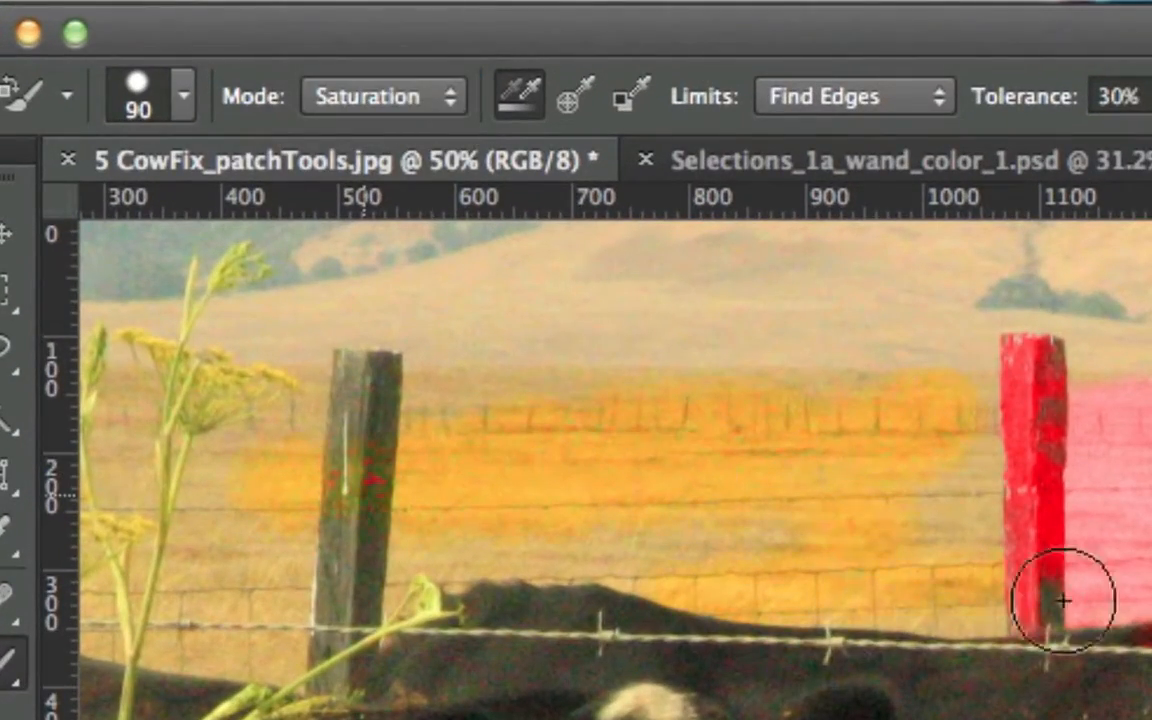
# - Set the replacement mode back to Color and recolor the right-facing cow's shoulder, neck and head red
pyautogui.click(445, 100)
pyautogui.click(352, 123)
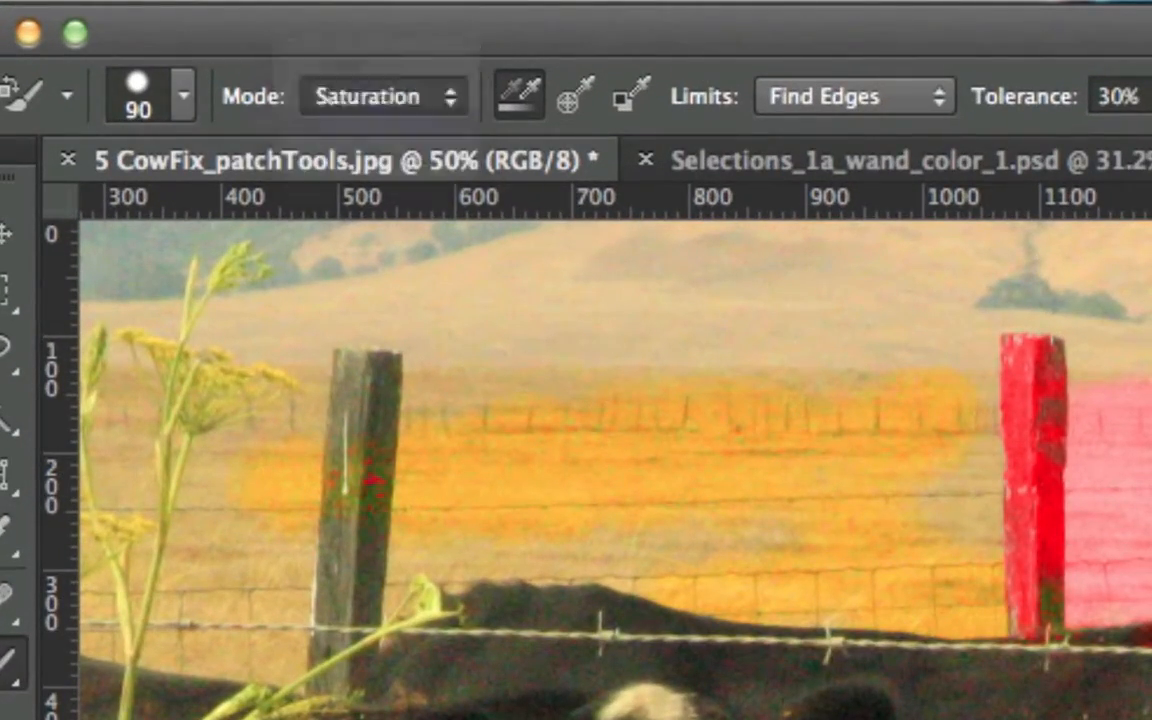
pyautogui.moveTo(829, 355); pyautogui.dragTo(640, 423)
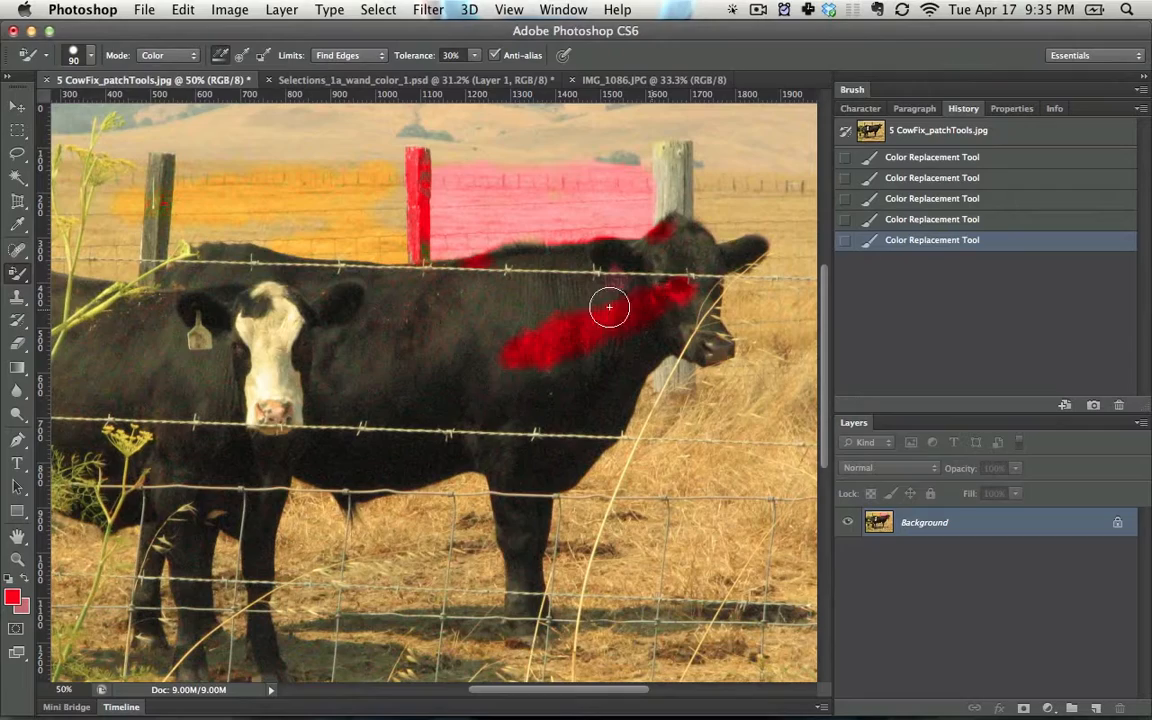
pyautogui.moveTo(609, 307); pyautogui.dragTo(625, 285)
pyautogui.moveTo(625, 285)
pyautogui.mouseDown()
pyautogui.moveTo(713, 327)
pyautogui.moveTo(720, 308)
pyautogui.moveTo(625, 285)
pyautogui.mouseUp()
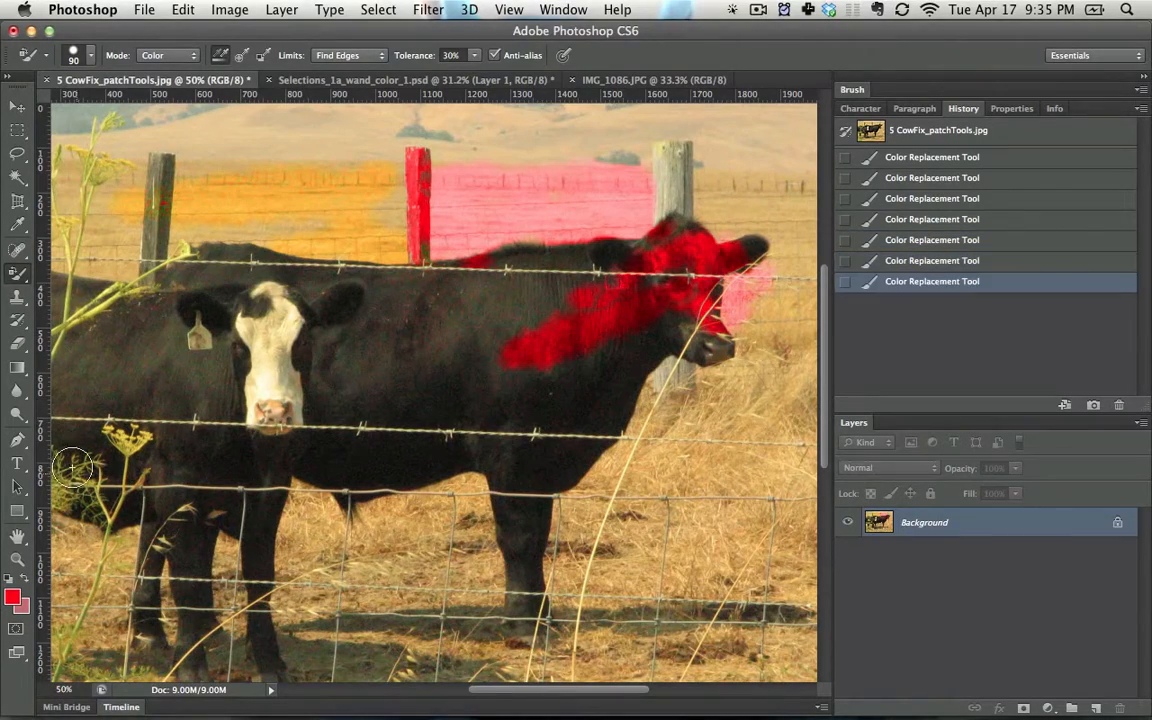
# - Switch to the Mixer Brush tool
pyautogui.click(18, 272)
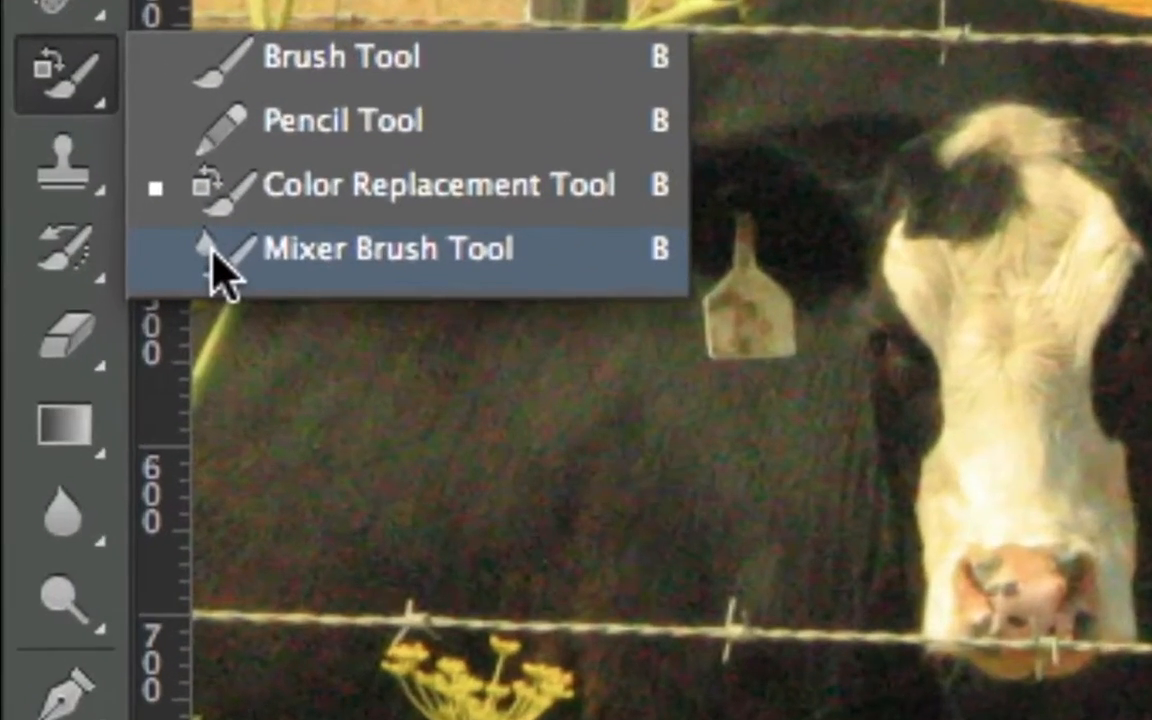
pyautogui.click(218, 268)
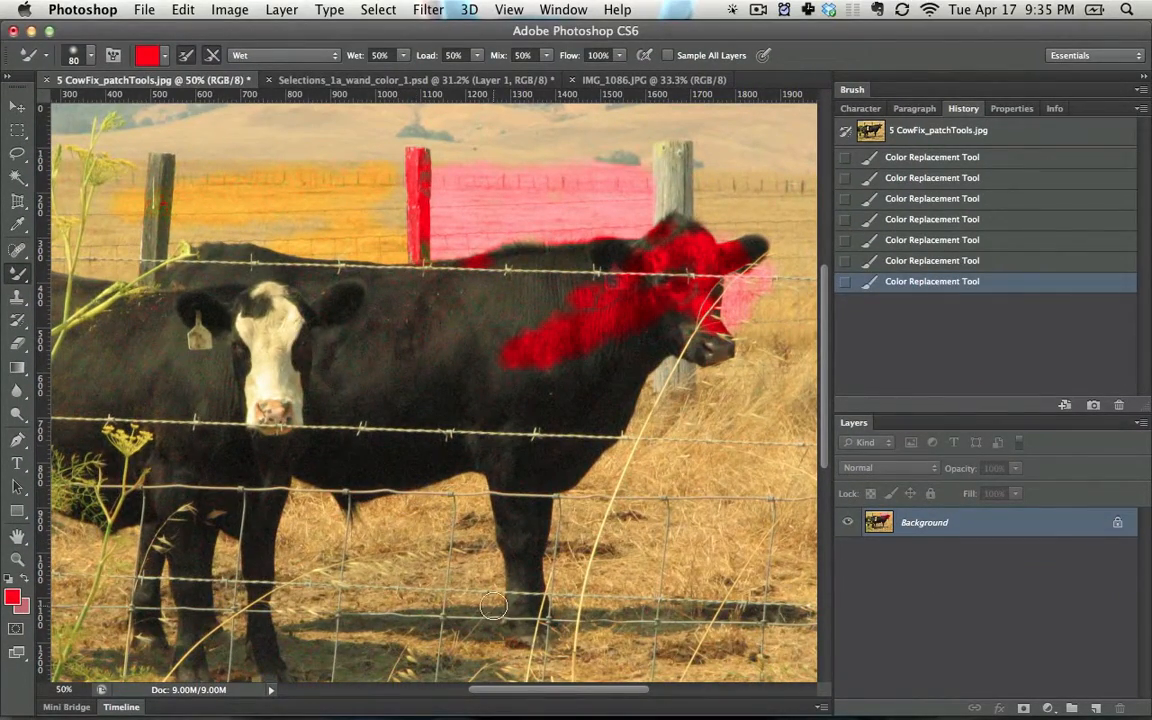
# - Paint red Mixer Brush strokes curving up beside the right cow's front leg, fanning across its body and over the front cow's forehead
pyautogui.moveTo(493, 606); pyautogui.dragTo(411, 398)
pyautogui.moveTo(495, 583); pyautogui.dragTo(438, 409)
pyautogui.moveTo(490, 493); pyautogui.dragTo(413, 401)
pyautogui.moveTo(455, 432); pyautogui.dragTo(358, 434)
pyautogui.moveTo(464, 430); pyautogui.dragTo(297, 440)
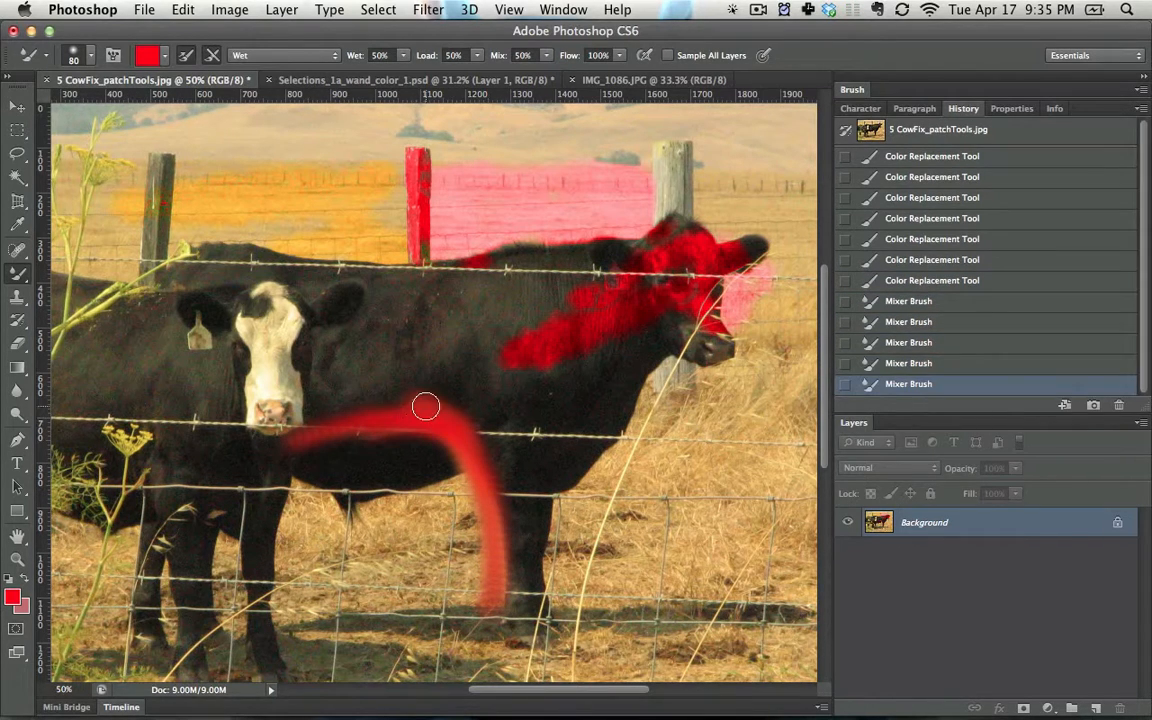
pyautogui.moveTo(438, 411); pyautogui.dragTo(294, 352)
pyautogui.moveTo(513, 345)
pyautogui.mouseDown()
pyautogui.moveTo(456, 430)
pyautogui.moveTo(559, 439)
pyautogui.moveTo(504, 481)
pyautogui.moveTo(478, 452)
pyautogui.moveTo(542, 493)
pyautogui.moveTo(463, 426)
pyautogui.moveTo(553, 510)
pyautogui.moveTo(462, 444)
pyautogui.moveTo(389, 444)
pyautogui.moveTo(391, 459)
pyautogui.moveTo(421, 440)
pyautogui.moveTo(305, 482)
pyautogui.moveTo(374, 461)
pyautogui.mouseUp()
pyautogui.moveTo(414, 416); pyautogui.dragTo(357, 380)
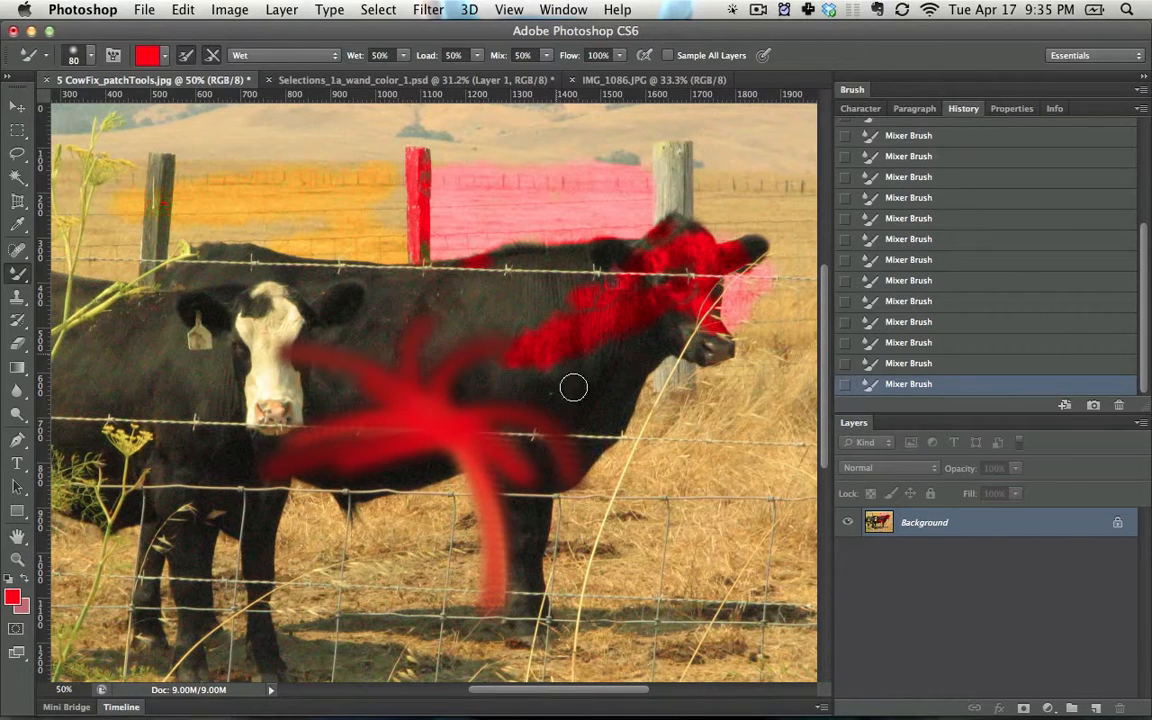
pyautogui.moveTo(497, 316); pyautogui.dragTo(188, 333)
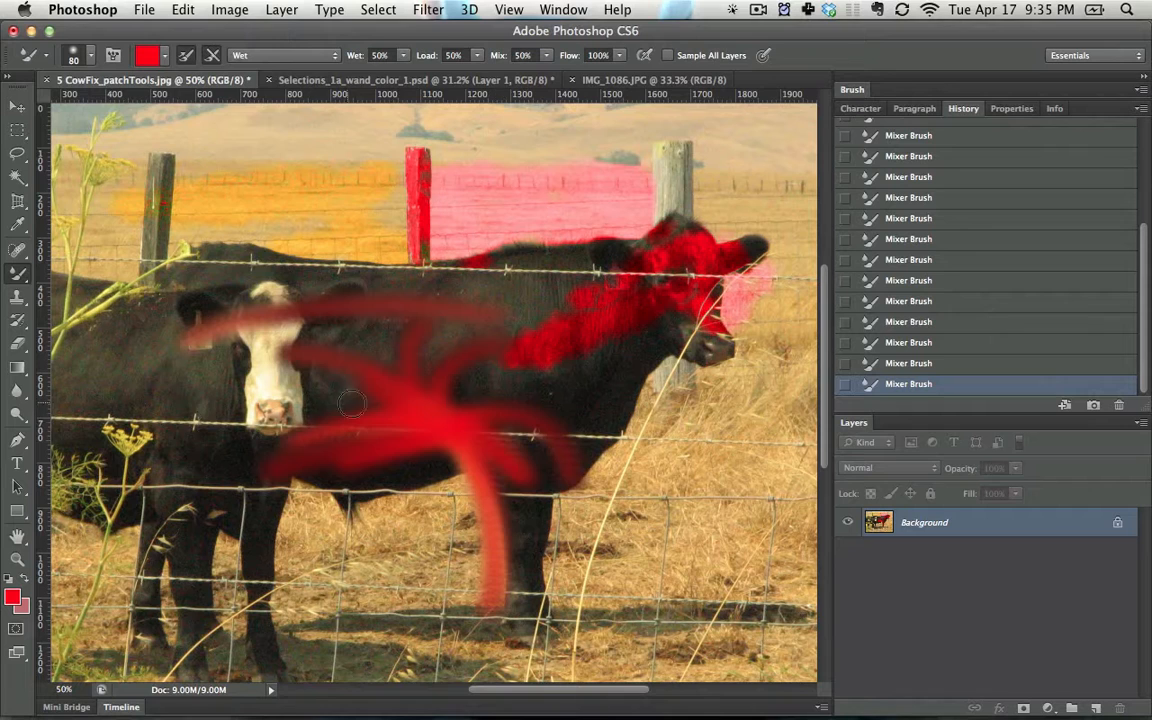
# - Set the foreground color to blue #005aff and mix blue strokes through the red paint on the cow's body
pyautogui.click(13, 599)
pyautogui.click(737, 430)
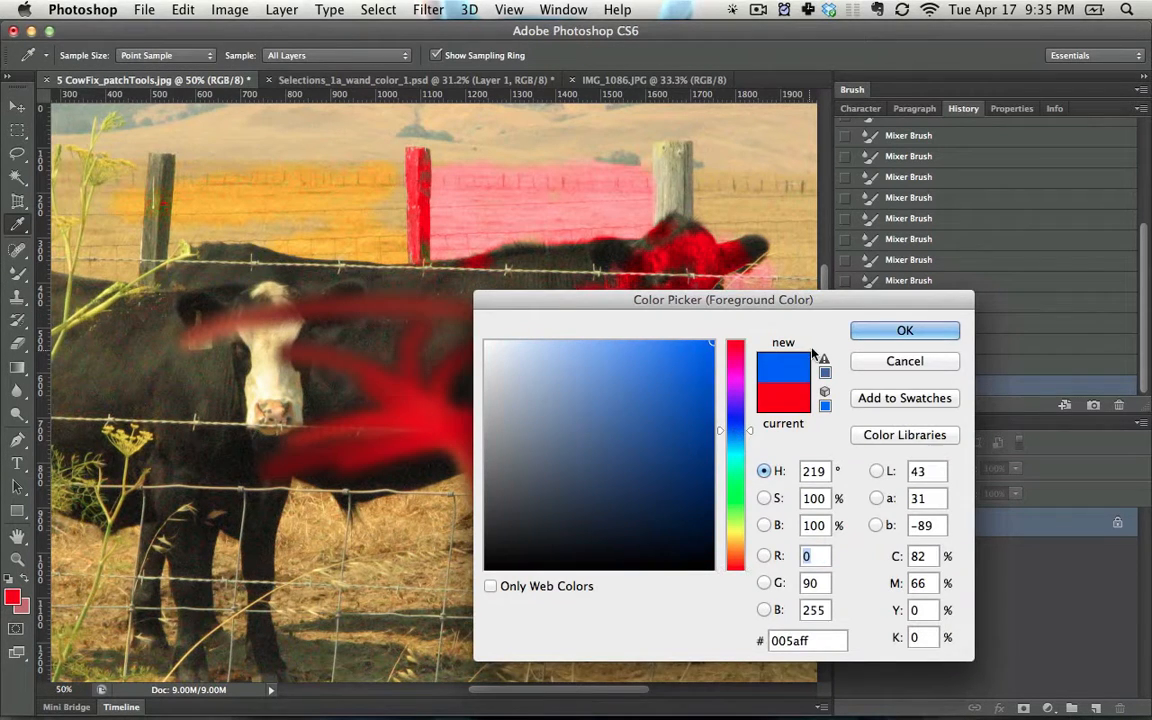
pyautogui.click(866, 338)
pyautogui.moveTo(525, 386)
pyautogui.mouseDown()
pyautogui.moveTo(402, 388)
pyautogui.moveTo(467, 393)
pyautogui.moveTo(387, 333)
pyautogui.moveTo(441, 373)
pyautogui.moveTo(423, 343)
pyautogui.moveTo(316, 338)
pyautogui.moveTo(451, 350)
pyautogui.moveTo(330, 485)
pyautogui.moveTo(400, 419)
pyautogui.moveTo(331, 464)
pyautogui.moveTo(507, 484)
pyautogui.mouseUp()
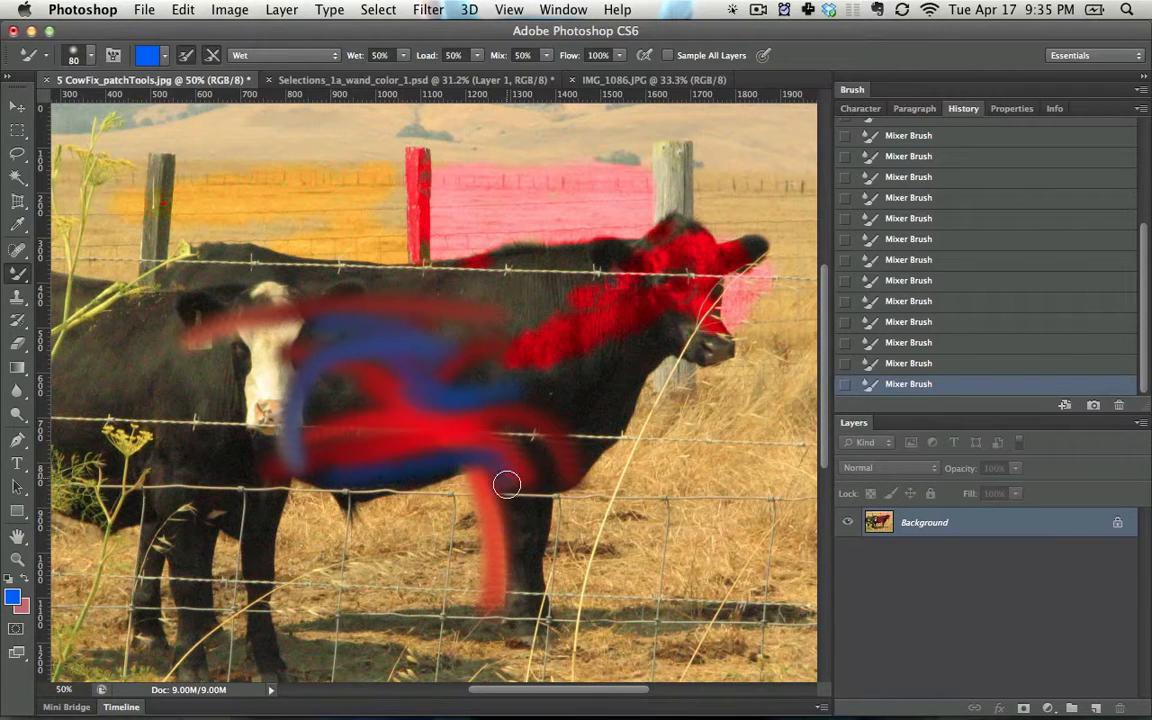
# - Choose the textured 90 px brush tip and paint blue over the red strokes and the grass below the cow's belly
pyautogui.rightClick(458, 441)
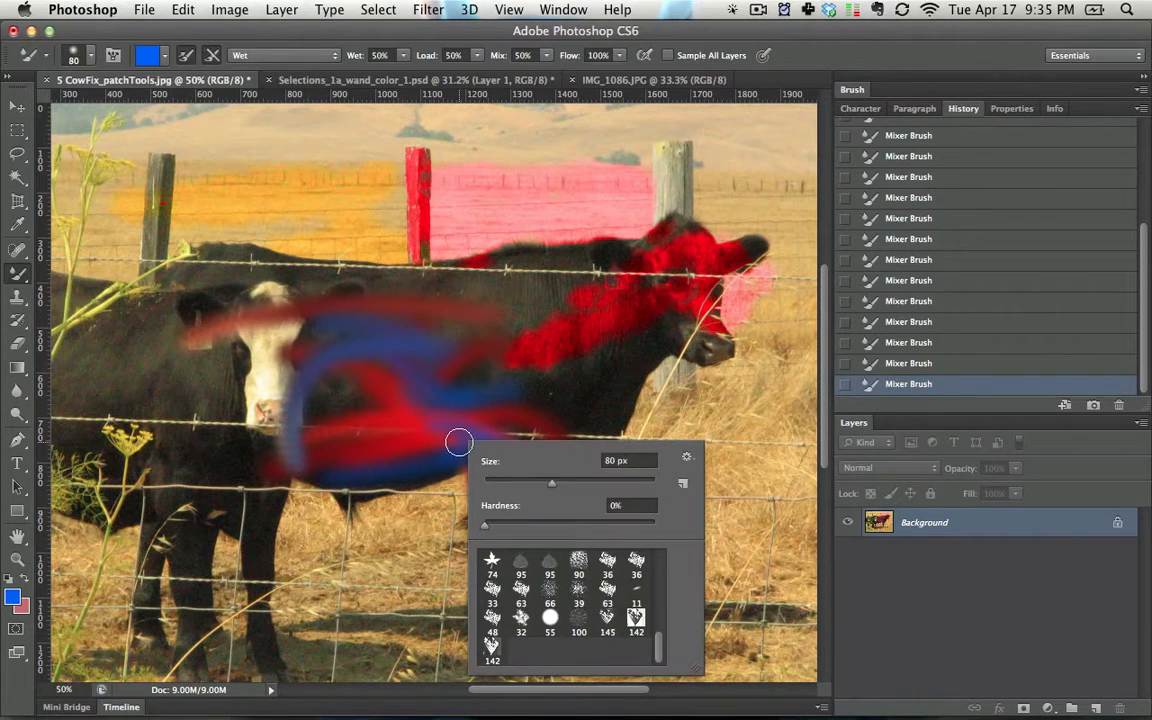
pyautogui.click(585, 571)
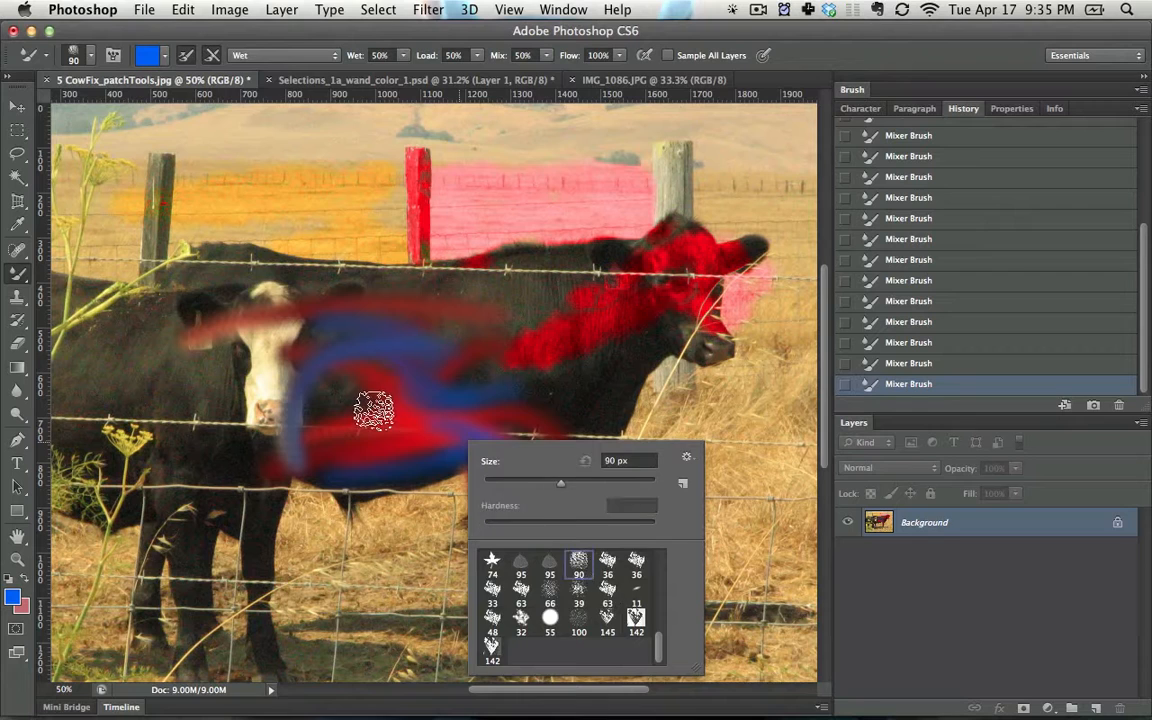
pyautogui.moveTo(373, 411)
pyautogui.mouseDown()
pyautogui.moveTo(360, 437)
pyautogui.moveTo(432, 471)
pyautogui.moveTo(390, 444)
pyautogui.mouseUp()
pyautogui.moveTo(361, 547); pyautogui.dragTo(480, 448)
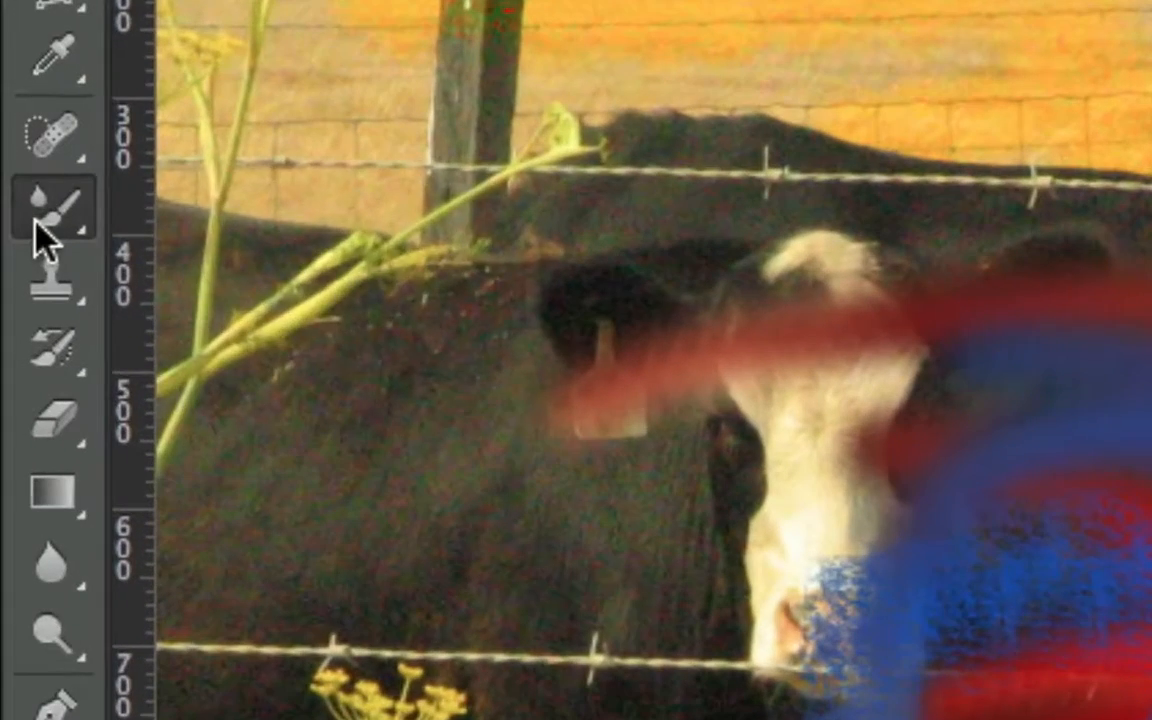
# - Switch from the Mixer Brush to the regular Brush tool
pyautogui.click(17, 272)
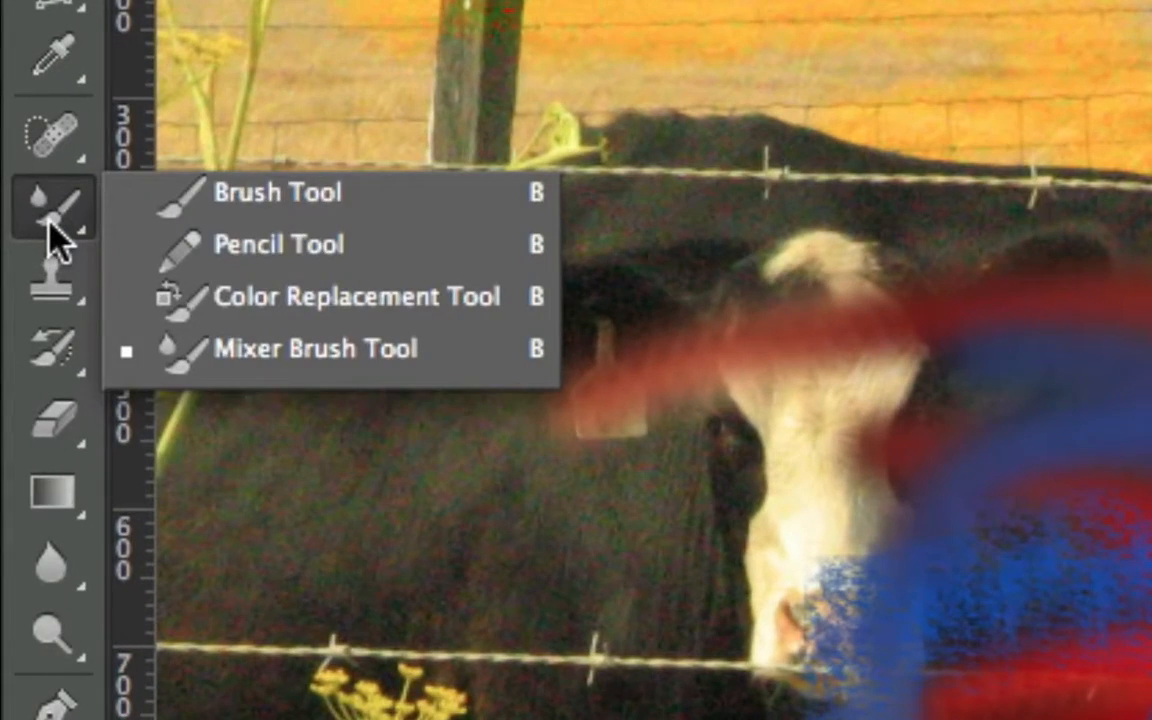
pyautogui.click(215, 200)
pyautogui.click(36, 218)
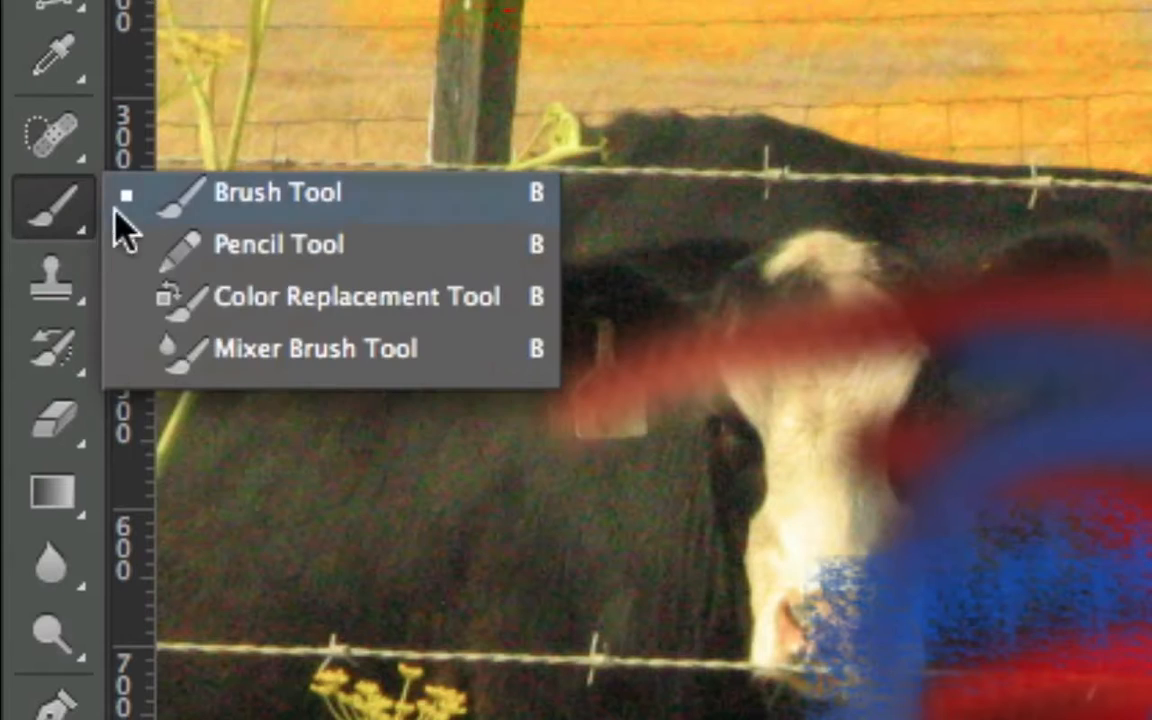
pyautogui.click(75, 226)
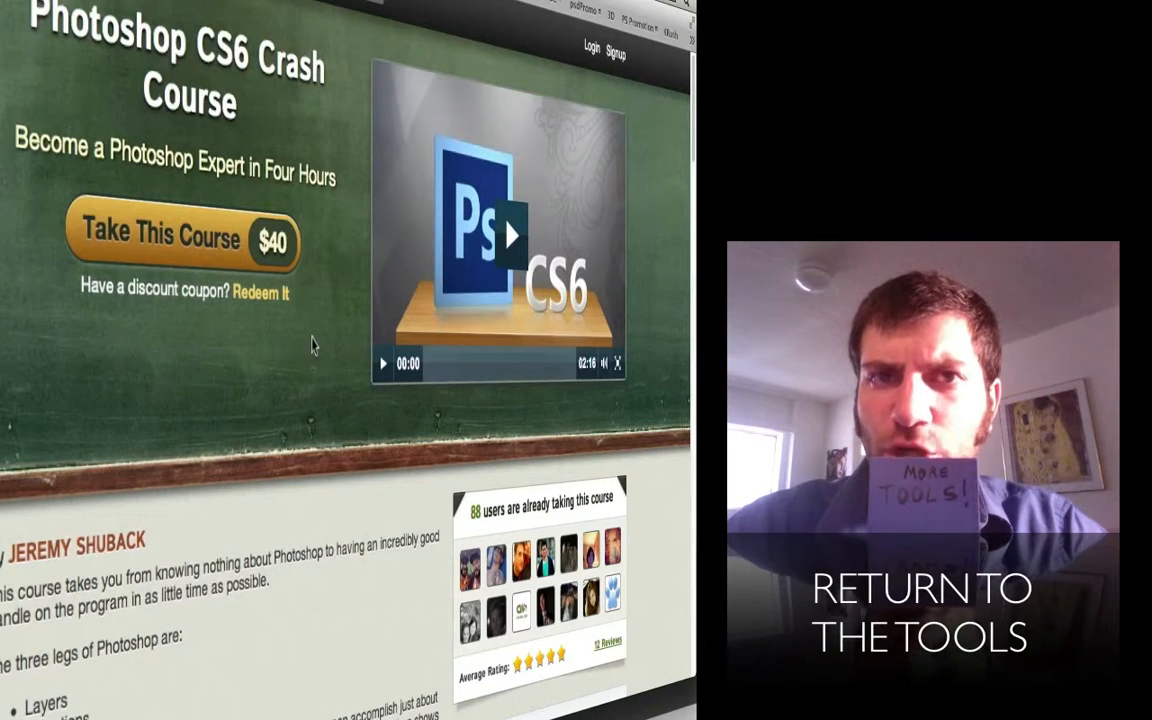
pyautogui.scroll(-3, 312, 345)
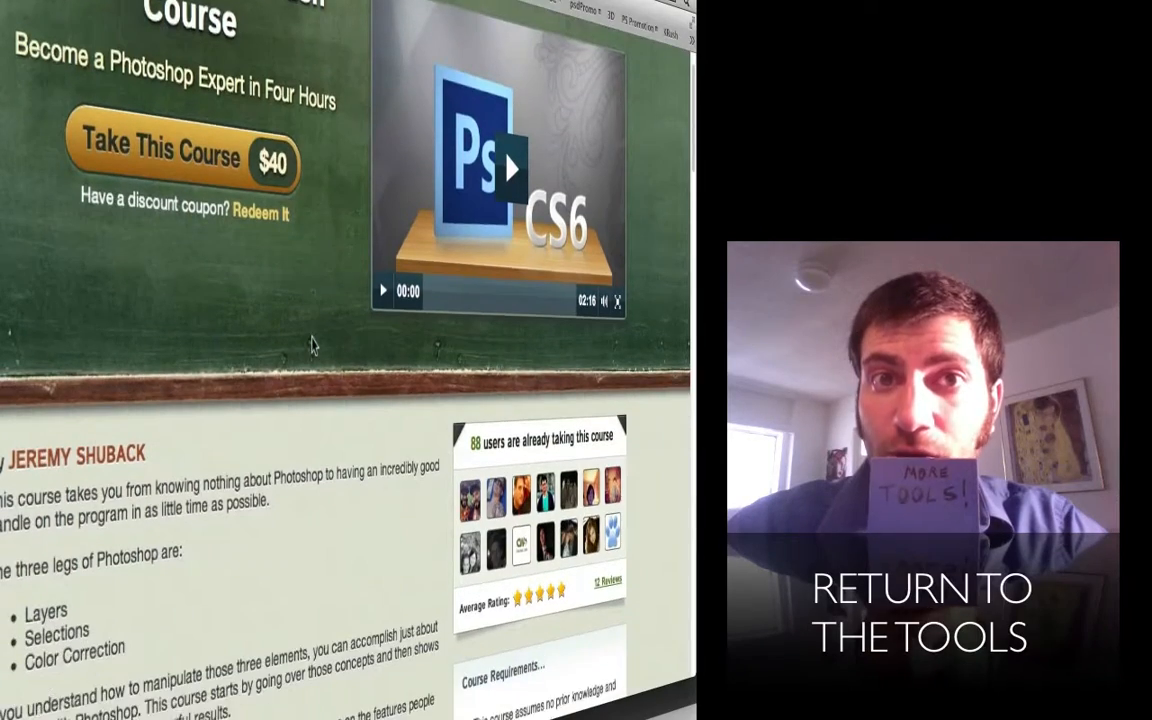
pyautogui.scroll(-10, 312, 345)
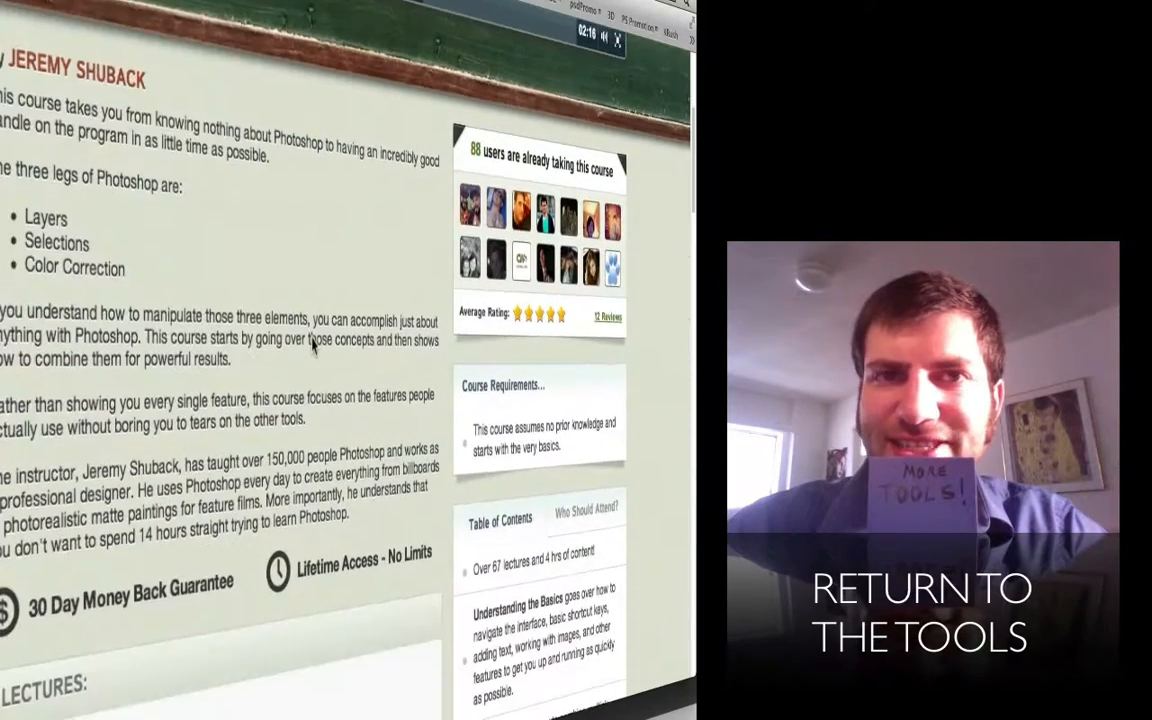